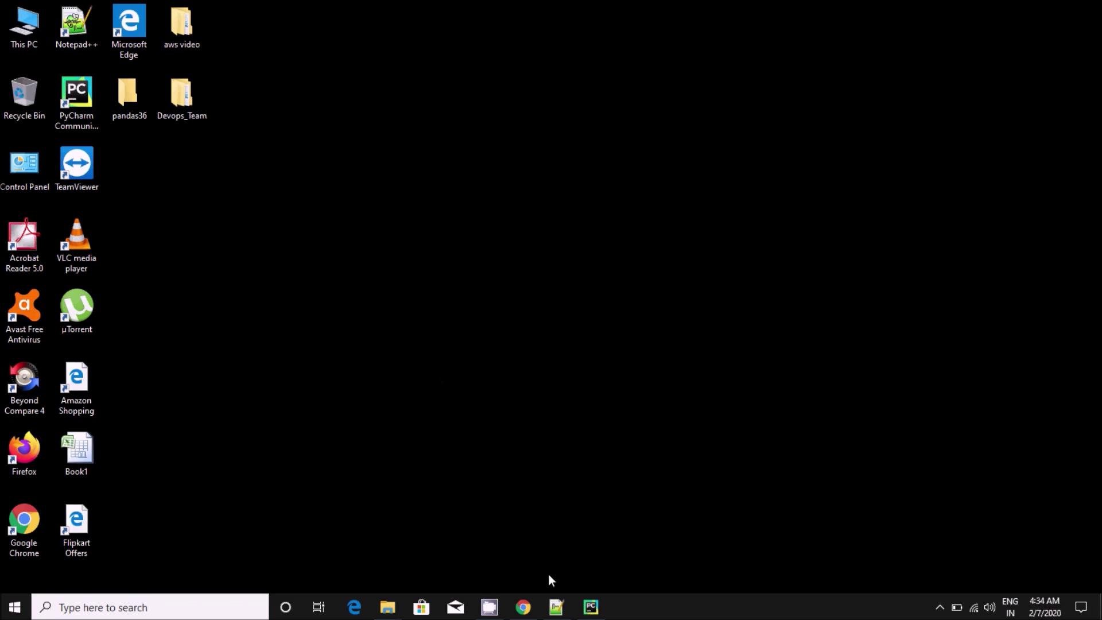
- Start a new Lambda function named pandastestwith36 on the Python 3.6 runtime
{"action": "left_click", "coordinate": [591, 608]}
{"action": "left_click", "coordinate": [521, 607]}
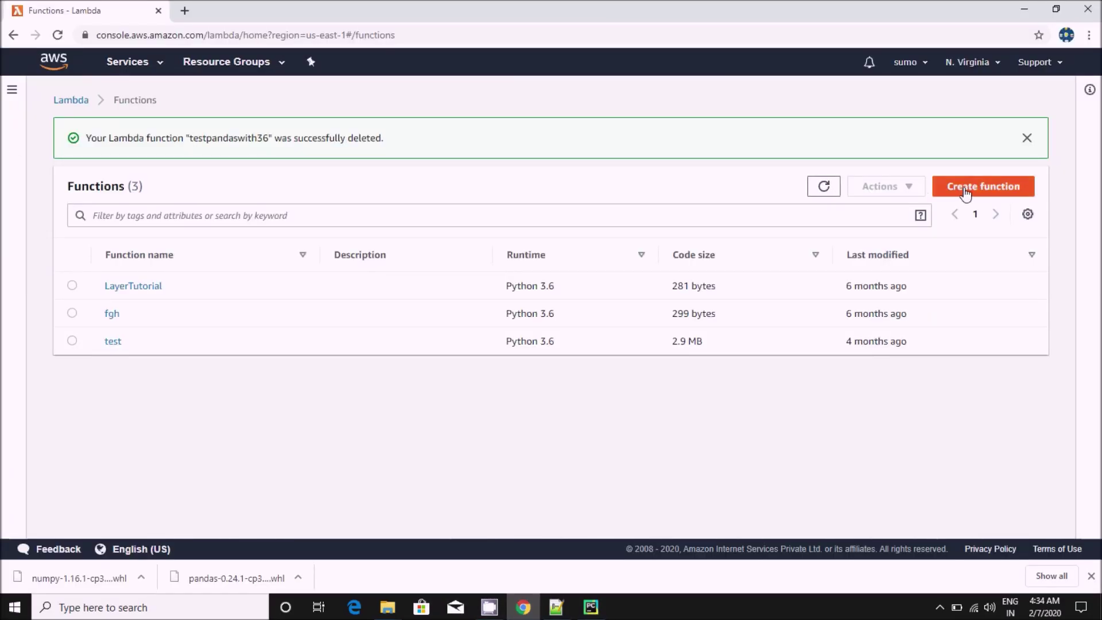
{"action": "left_click", "coordinate": [965, 191]}
{"action": "left_click", "coordinate": [249, 401]}
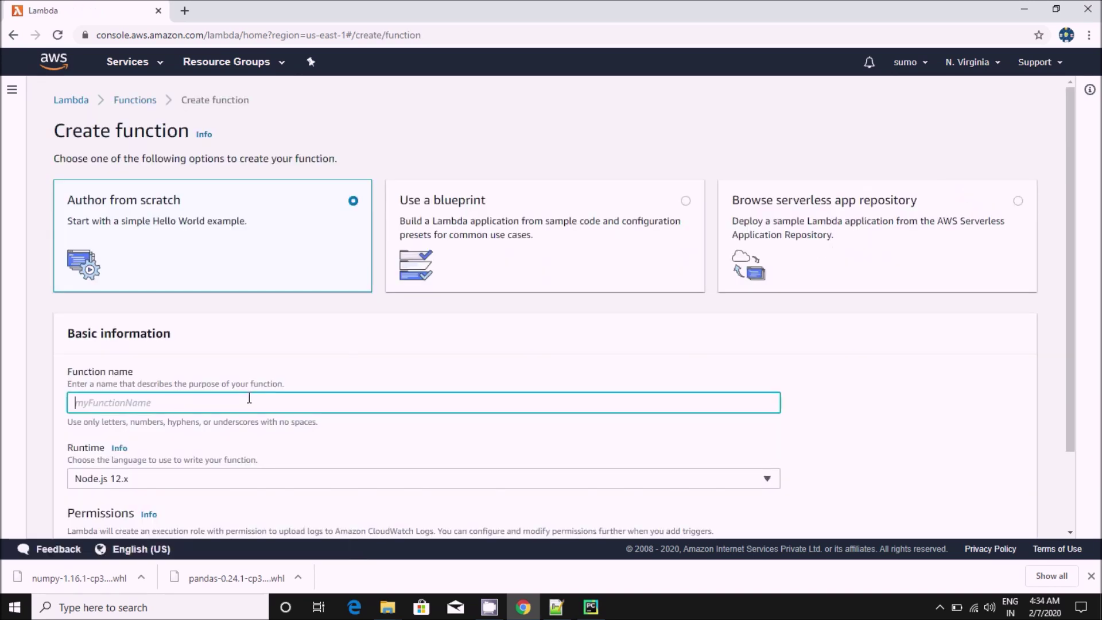
{"action": "type", "text": "p"}
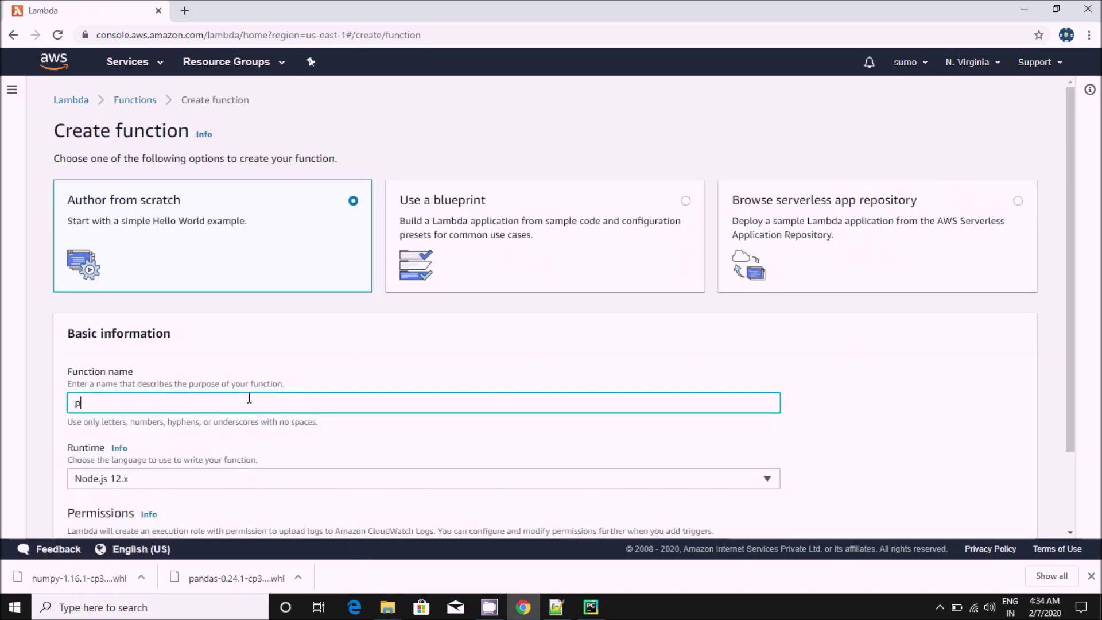
{"action": "type", "text": "andastes"}
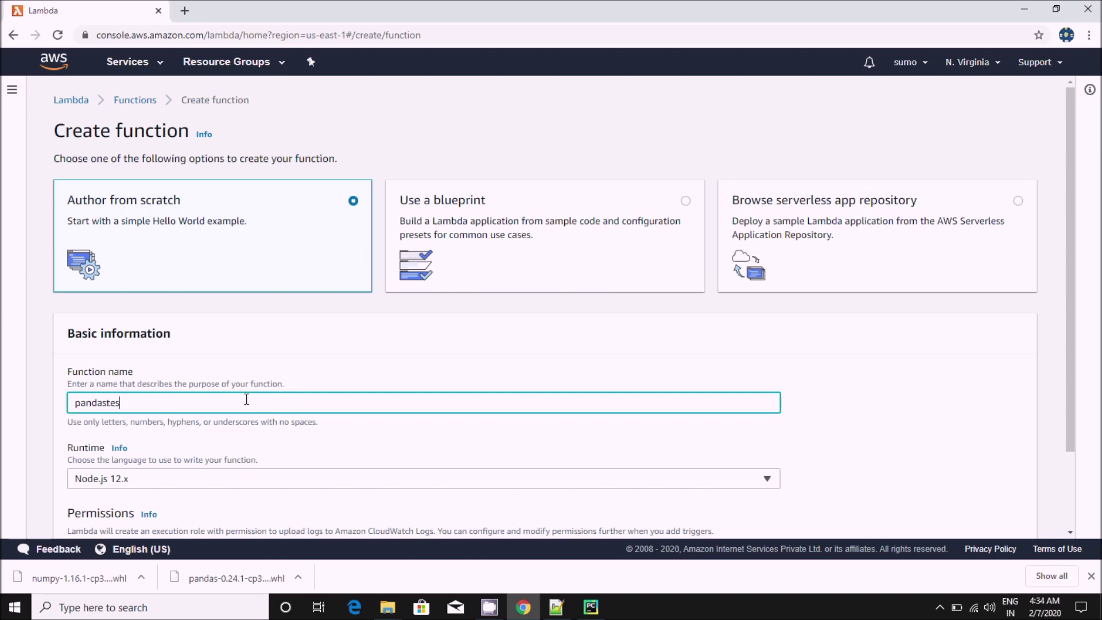
{"action": "type", "text": "twit"}
{"action": "type", "text": "h3"}
{"action": "type", "text": "6"}
{"action": "scroll", "coordinate": [236, 407], "scroll_direction": "down", "scroll_amount": 1}
{"action": "scroll", "coordinate": [215, 394], "scroll_direction": "up", "scroll_amount": 1}
{"action": "left_click", "coordinate": [199, 479]}
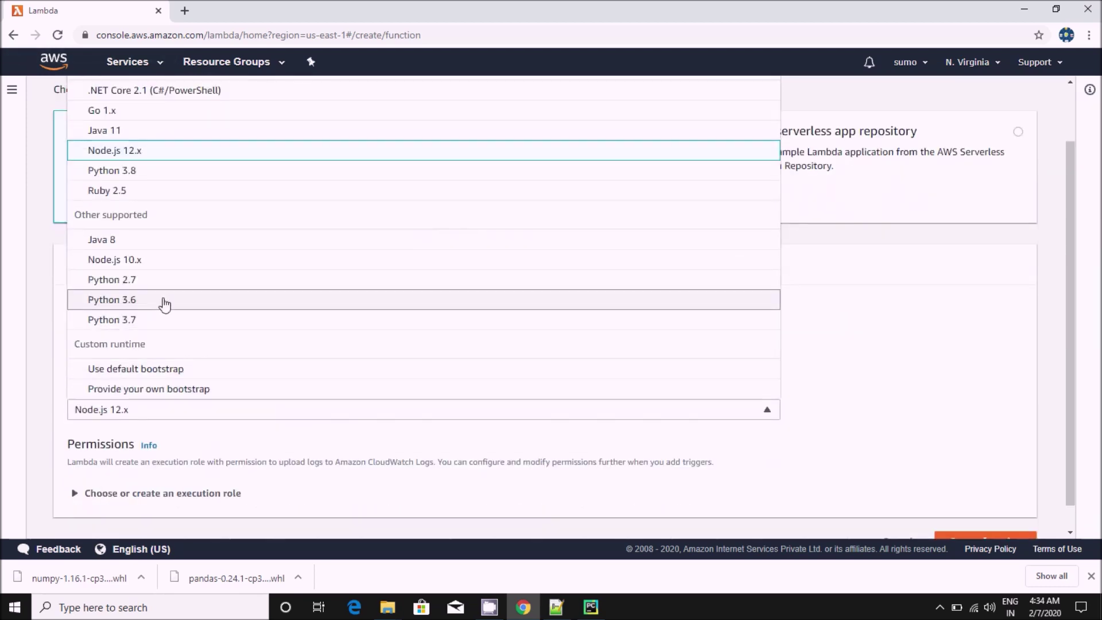
{"action": "left_click", "coordinate": [163, 300]}
{"action": "scroll", "coordinate": [529, 398], "scroll_direction": "down", "scroll_amount": 1}
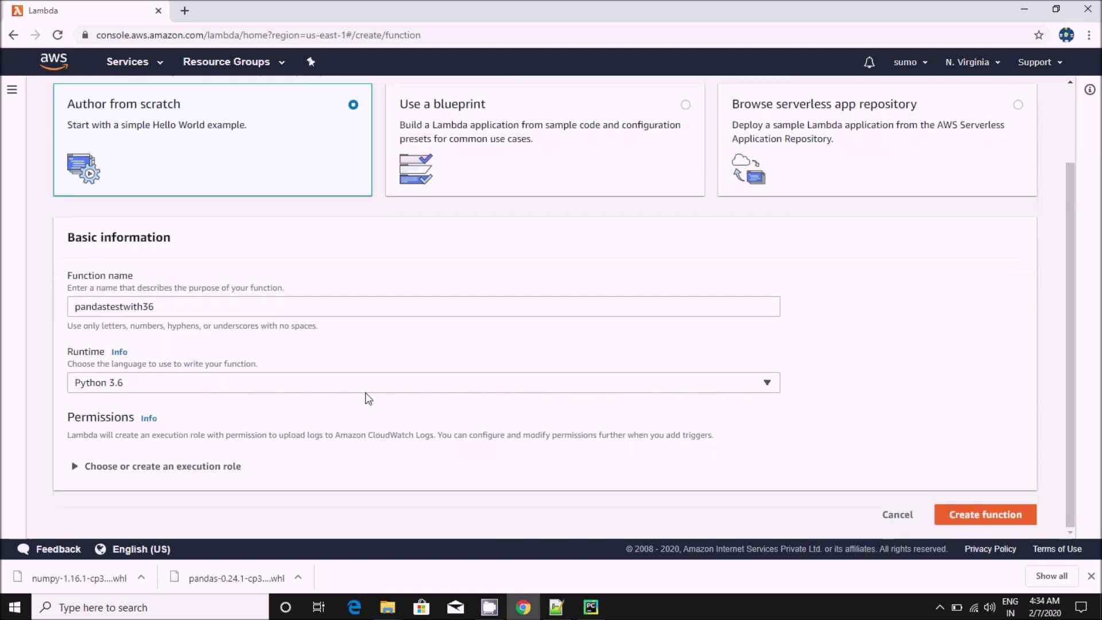
- Assign the existing role mylambdaredshiftrole and create the function
{"action": "left_click", "coordinate": [147, 466]}
{"action": "left_click", "coordinate": [101, 362]}
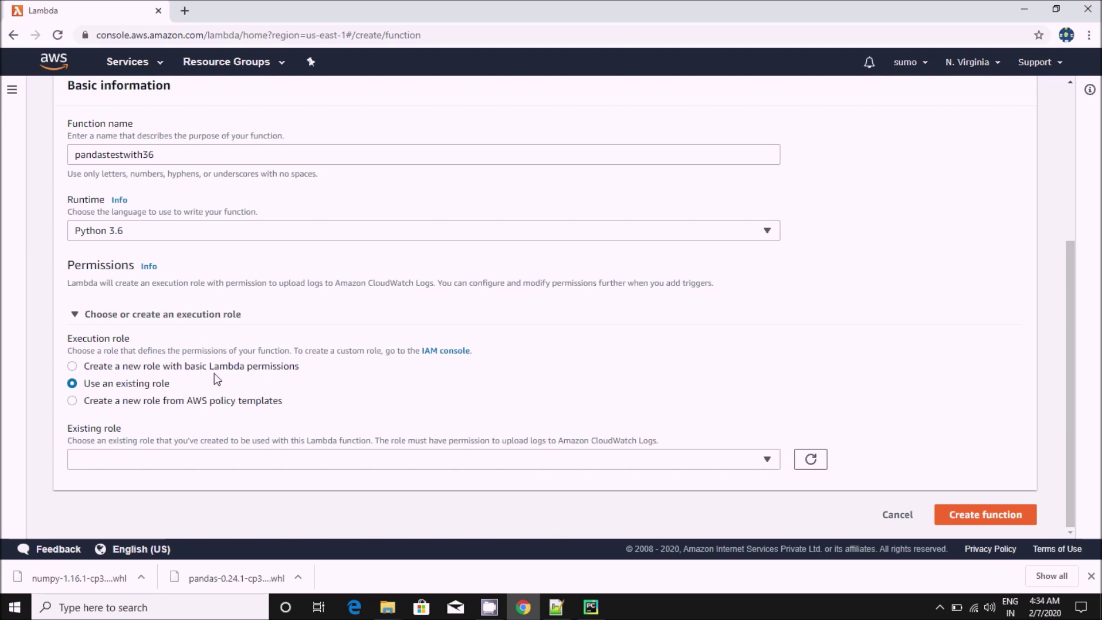
{"action": "left_click", "coordinate": [465, 458]}
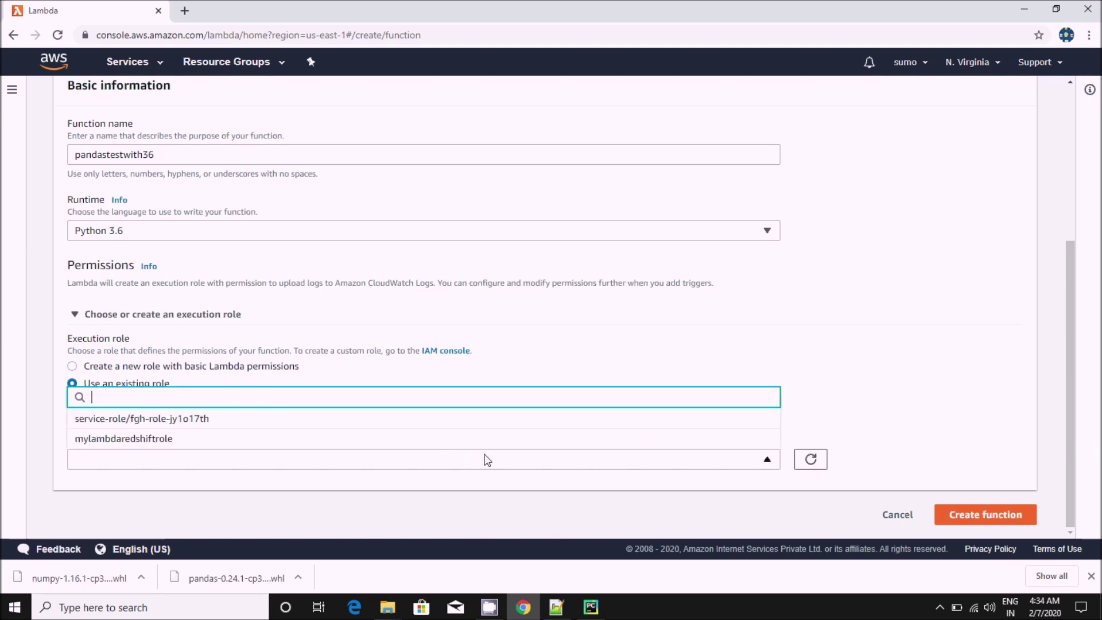
{"action": "left_click", "coordinate": [186, 448]}
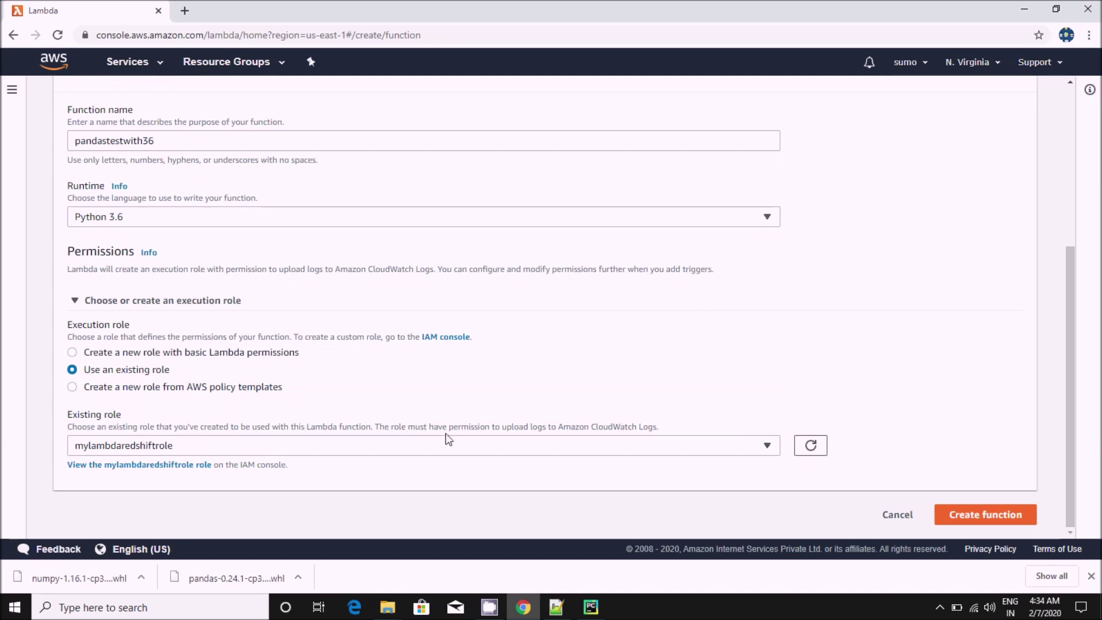
{"action": "left_click", "coordinate": [982, 515]}
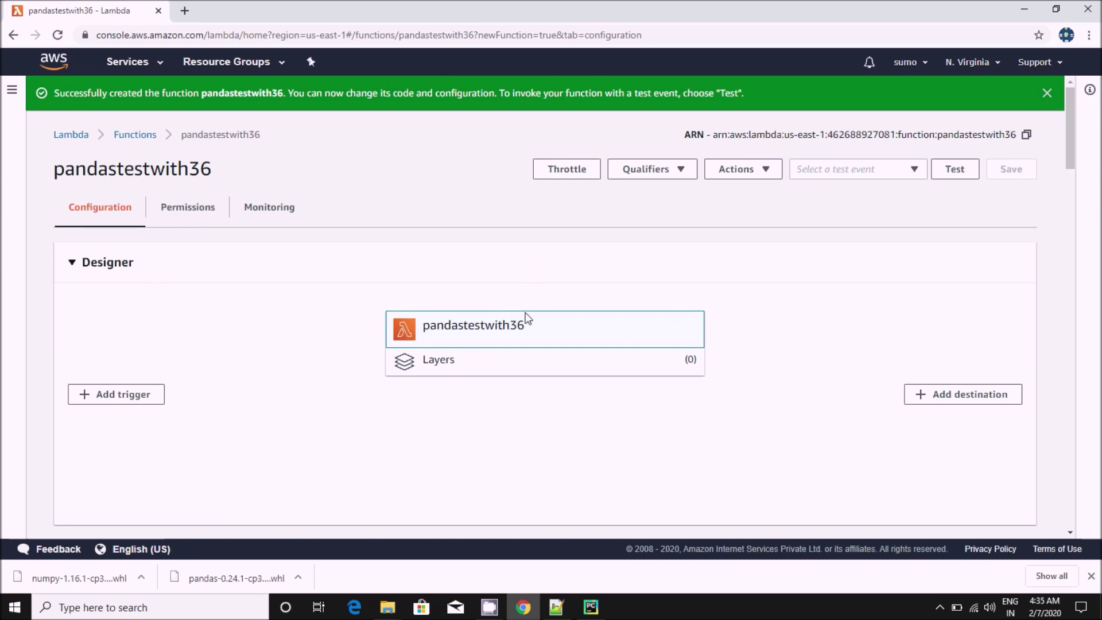
{"action": "left_click", "coordinate": [900, 170]}
- Save a test event named 'test' and run it successfully
{"action": "left_click", "coordinate": [861, 188]}
{"action": "left_click", "coordinate": [463, 305]}
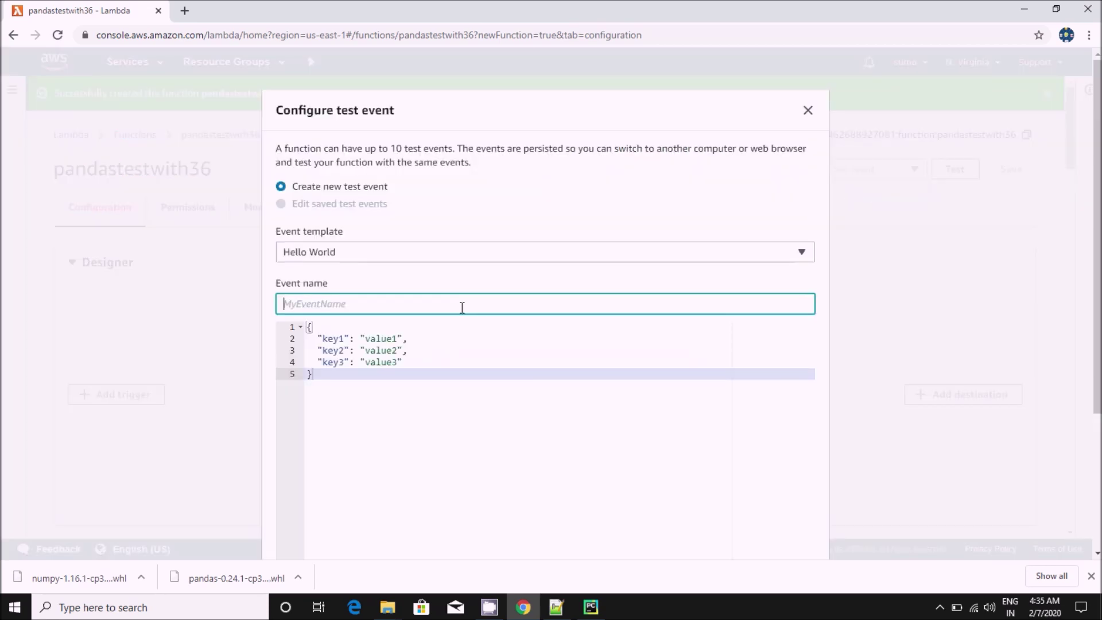
{"action": "type", "text": "test"}
{"action": "scroll", "coordinate": [526, 297], "scroll_direction": "down", "scroll_amount": 3}
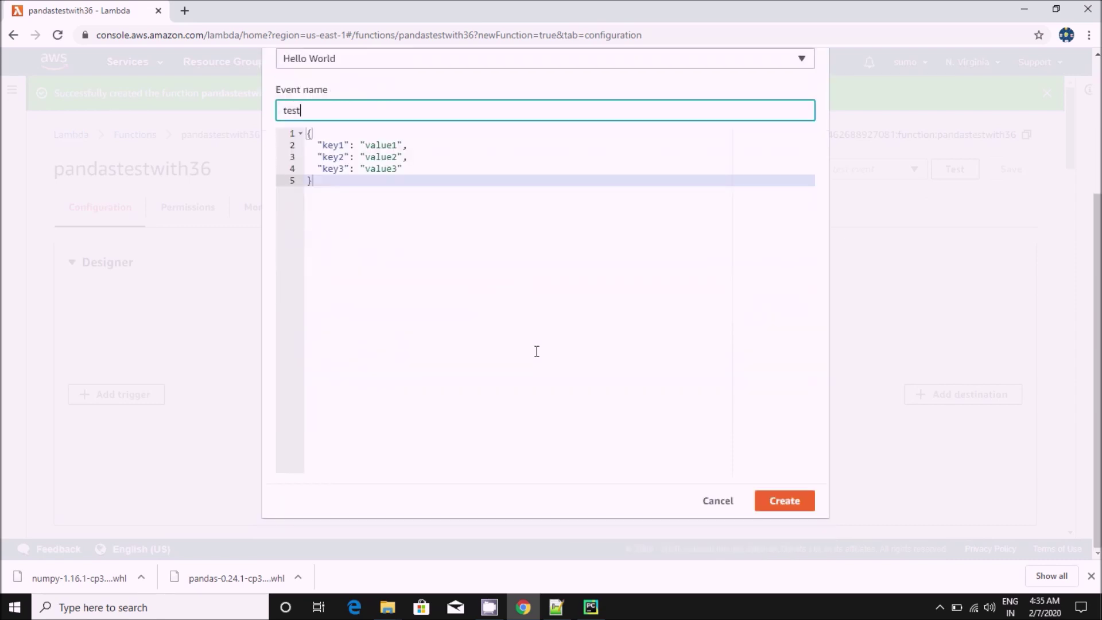
{"action": "left_click", "coordinate": [784, 501]}
{"action": "scroll", "coordinate": [713, 341], "scroll_direction": "down", "scroll_amount": 5}
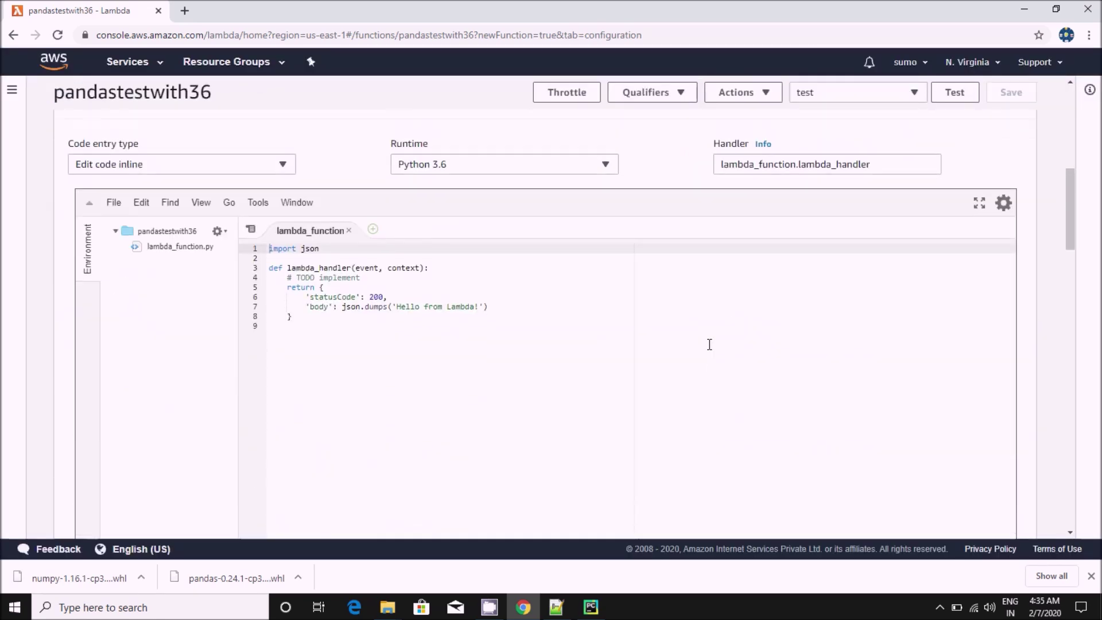
{"action": "scroll", "coordinate": [709, 344], "scroll_direction": "up", "scroll_amount": 3}
{"action": "left_click", "coordinate": [954, 93]}
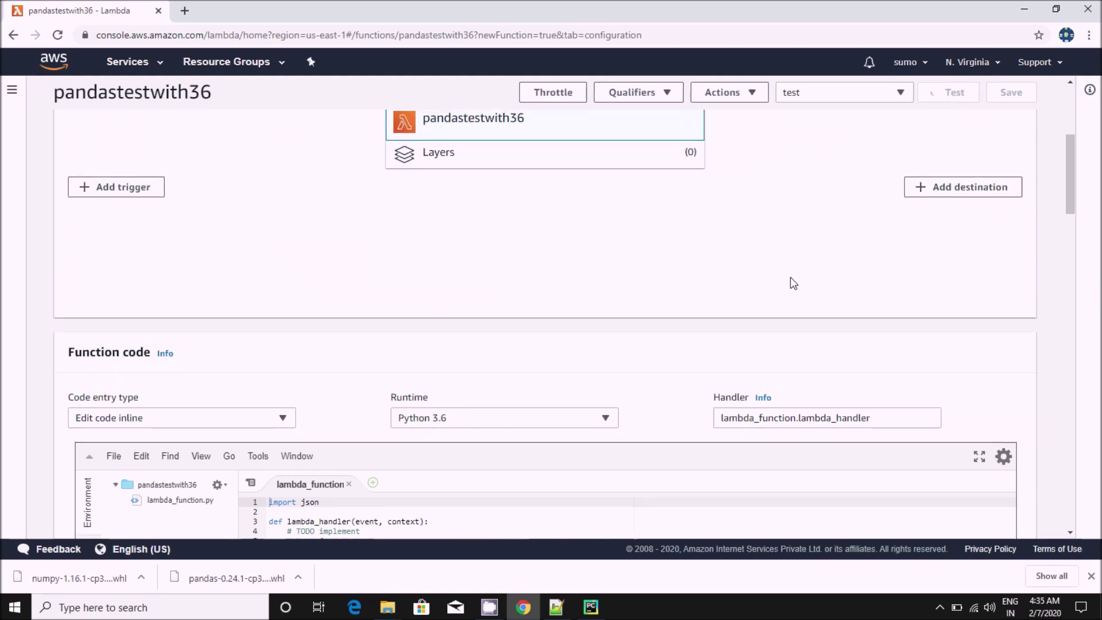
{"action": "scroll", "coordinate": [794, 284], "scroll_direction": "up", "scroll_amount": 3}
{"action": "scroll", "coordinate": [775, 293], "scroll_direction": "down", "scroll_amount": 3}
{"action": "scroll", "coordinate": [603, 258], "scroll_direction": "up", "scroll_amount": 5}
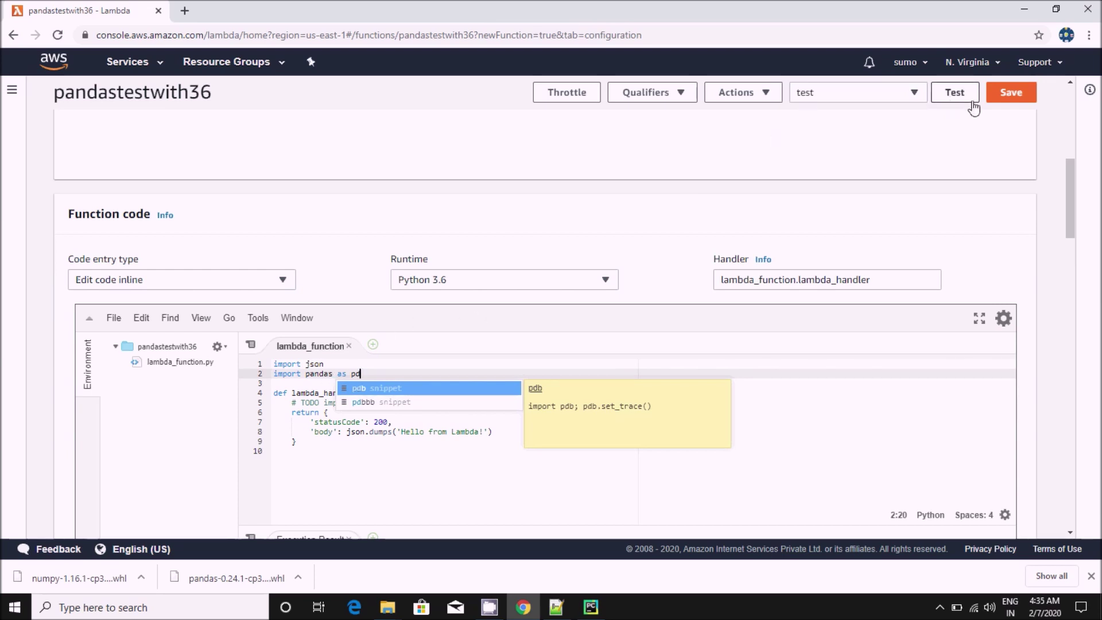
- Save the code with 'import pandas as pd' and rerun the test, which now fails
{"action": "left_click", "coordinate": [1008, 92]}
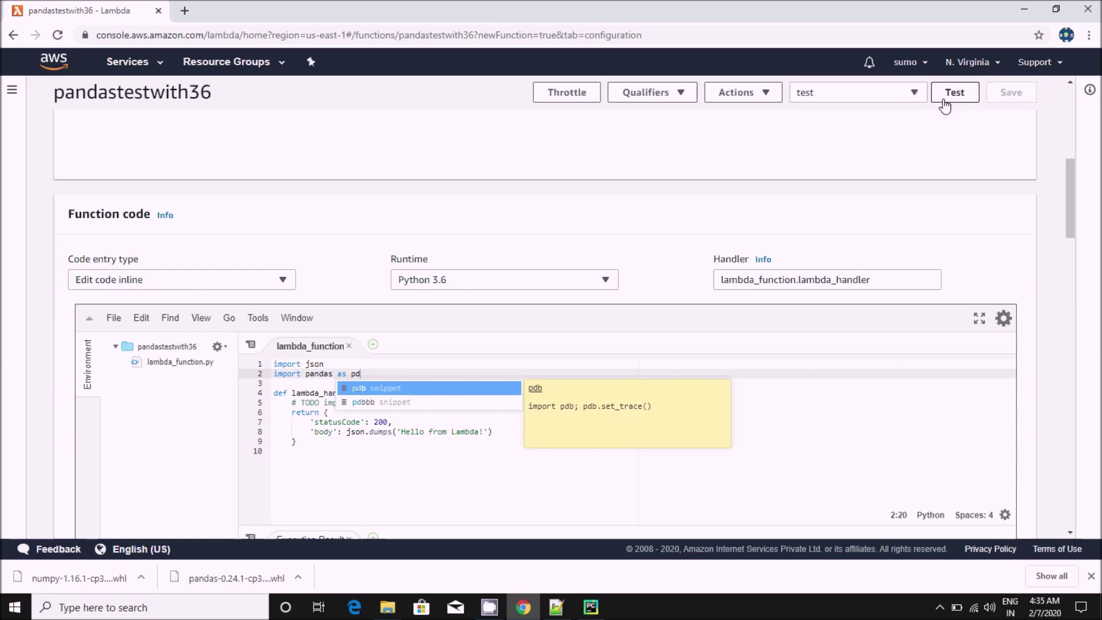
{"action": "left_click_drag", "start_coordinate": [1074, 180], "coordinate": [1070, 94]}
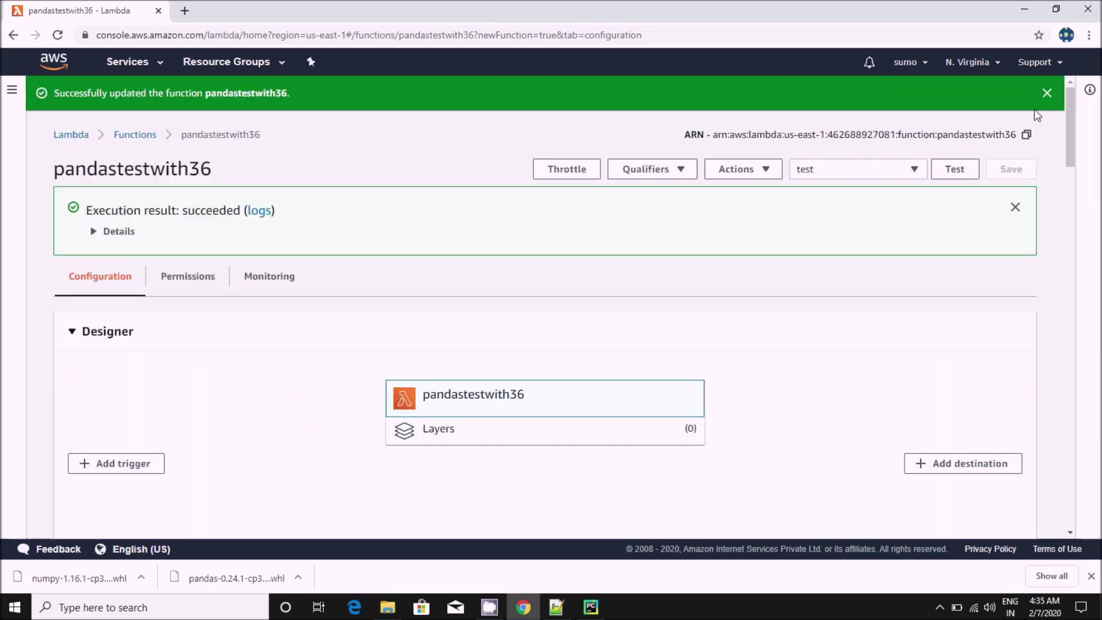
{"action": "left_click", "coordinate": [954, 169]}
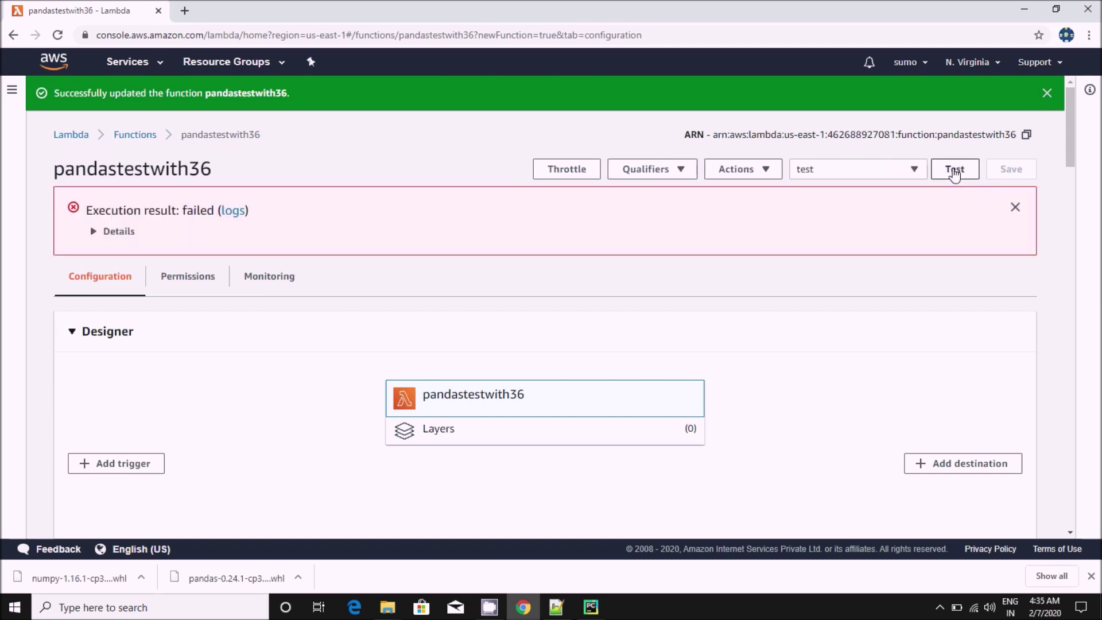
- Put the pandas import back on its own line, save, and rerun the test
{"action": "left_click", "coordinate": [112, 231]}
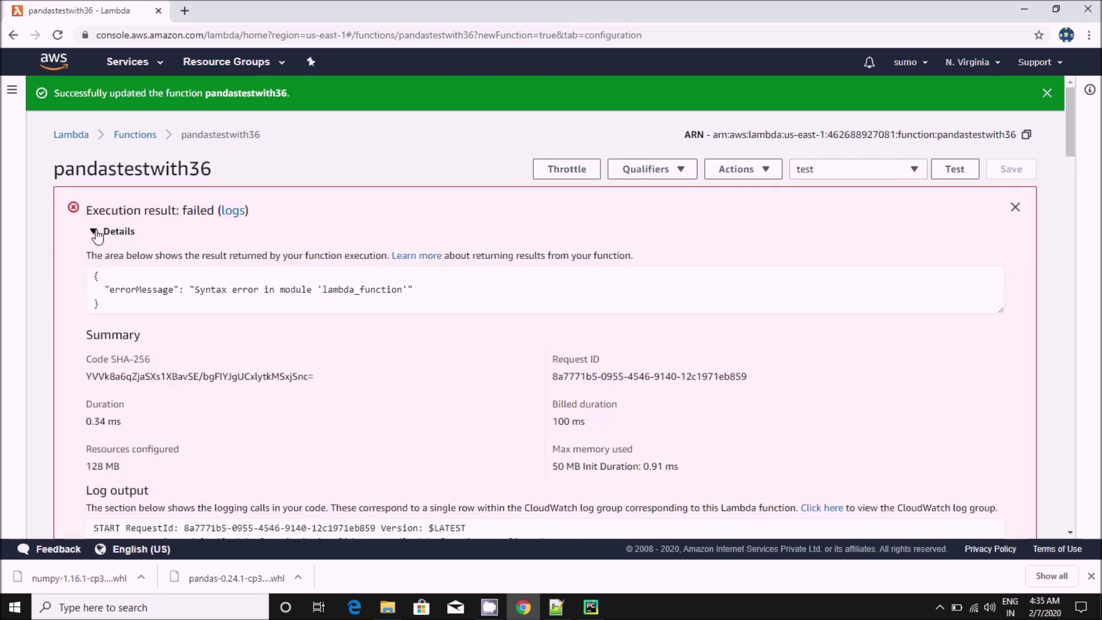
{"action": "scroll", "coordinate": [275, 297], "scroll_direction": "down", "scroll_amount": 1}
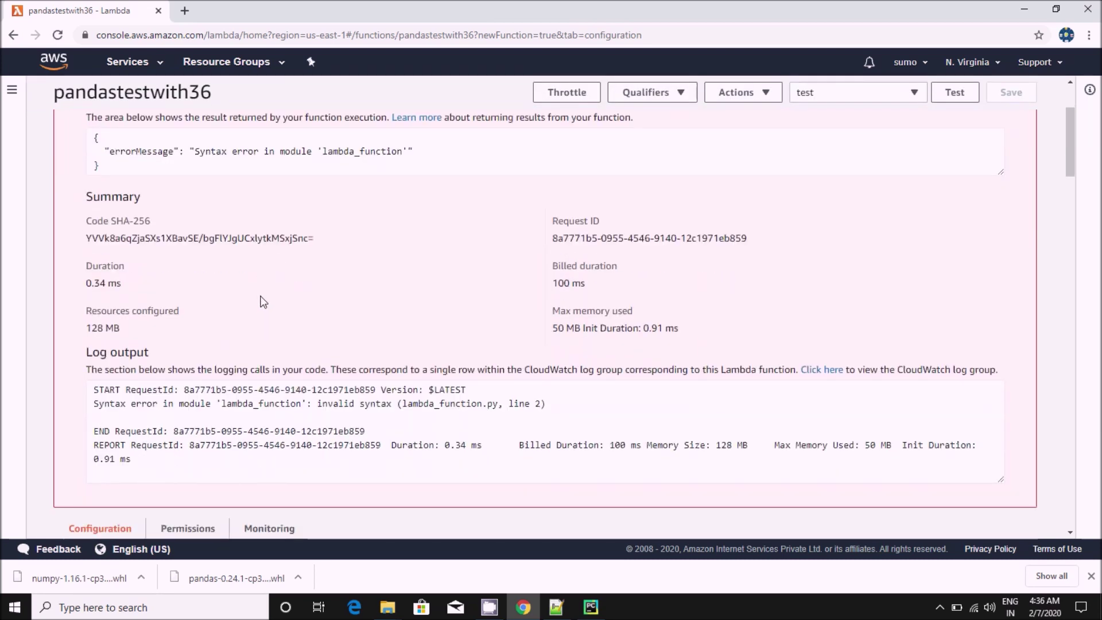
{"action": "scroll", "coordinate": [263, 302], "scroll_direction": "up", "scroll_amount": 1}
{"action": "scroll", "coordinate": [244, 281], "scroll_direction": "down", "scroll_amount": 1}
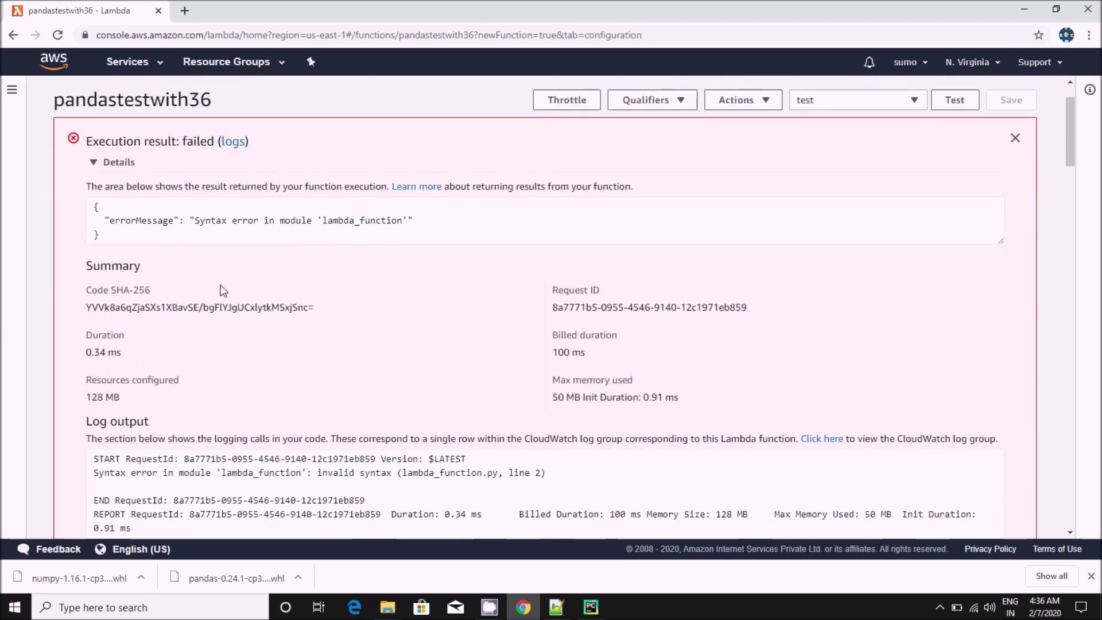
{"action": "scroll", "coordinate": [275, 285], "scroll_direction": "down", "scroll_amount": 2}
{"action": "scroll", "coordinate": [276, 284], "scroll_direction": "down", "scroll_amount": 2}
{"action": "scroll", "coordinate": [267, 362], "scroll_direction": "down", "scroll_amount": 3}
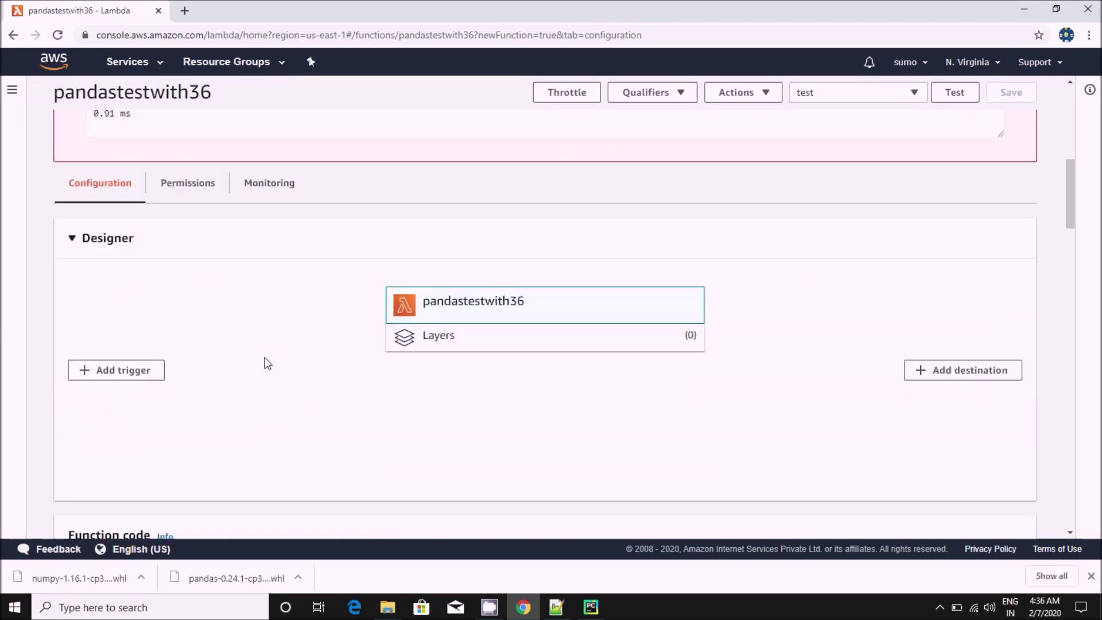
{"action": "scroll", "coordinate": [268, 367], "scroll_direction": "down", "scroll_amount": 3}
{"action": "scroll", "coordinate": [293, 366], "scroll_direction": "down", "scroll_amount": 2}
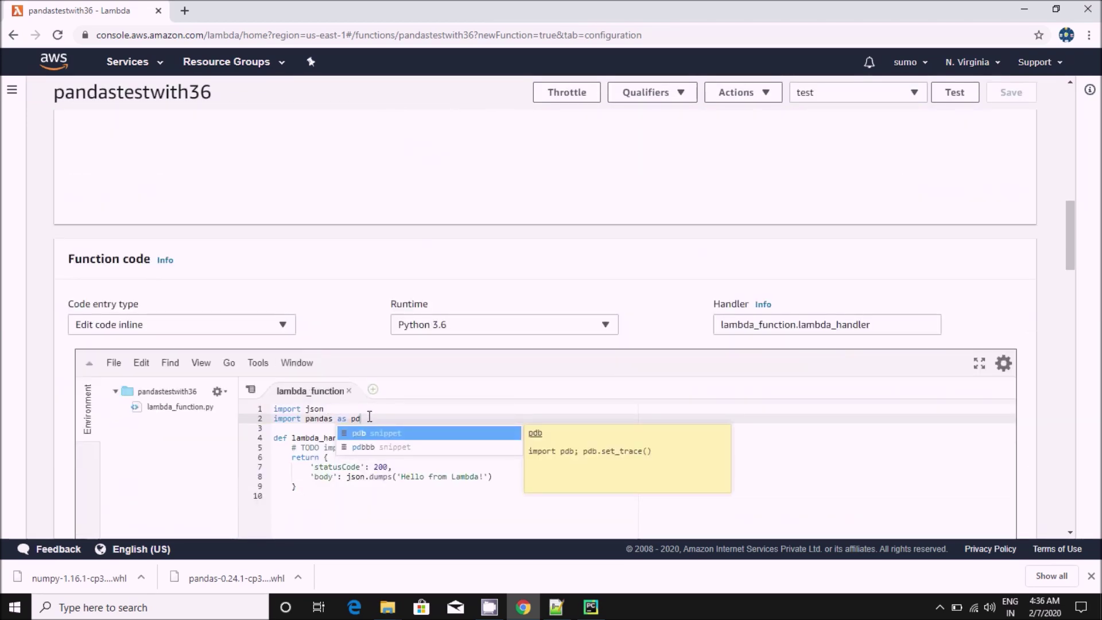
{"action": "left_click", "coordinate": [334, 409]}
{"action": "key", "text": "Delete"}
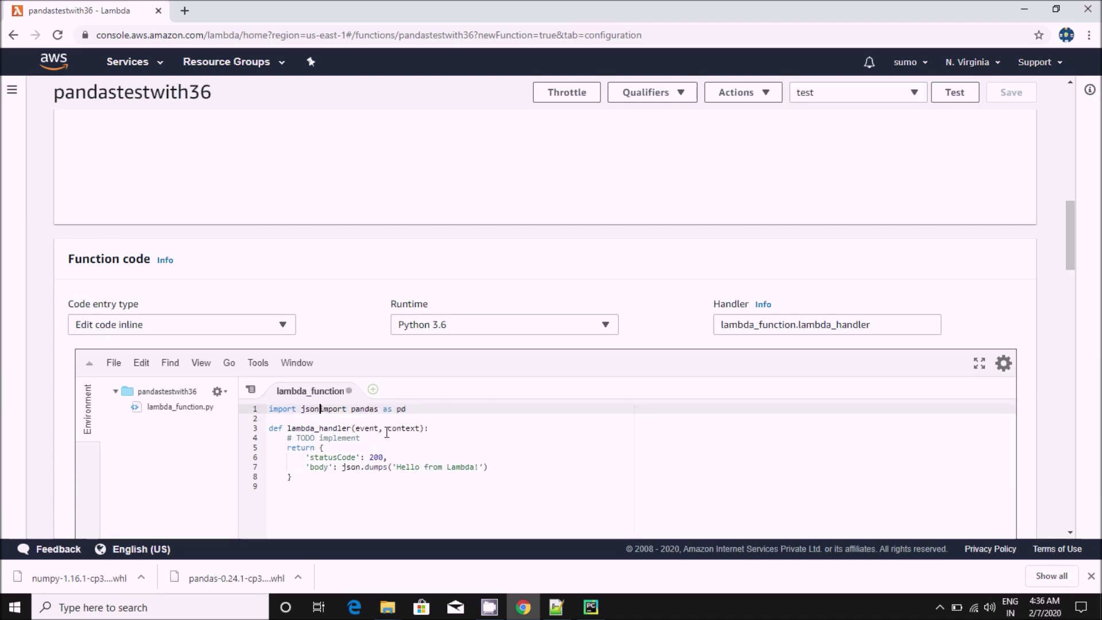
{"action": "key", "text": "Return"}
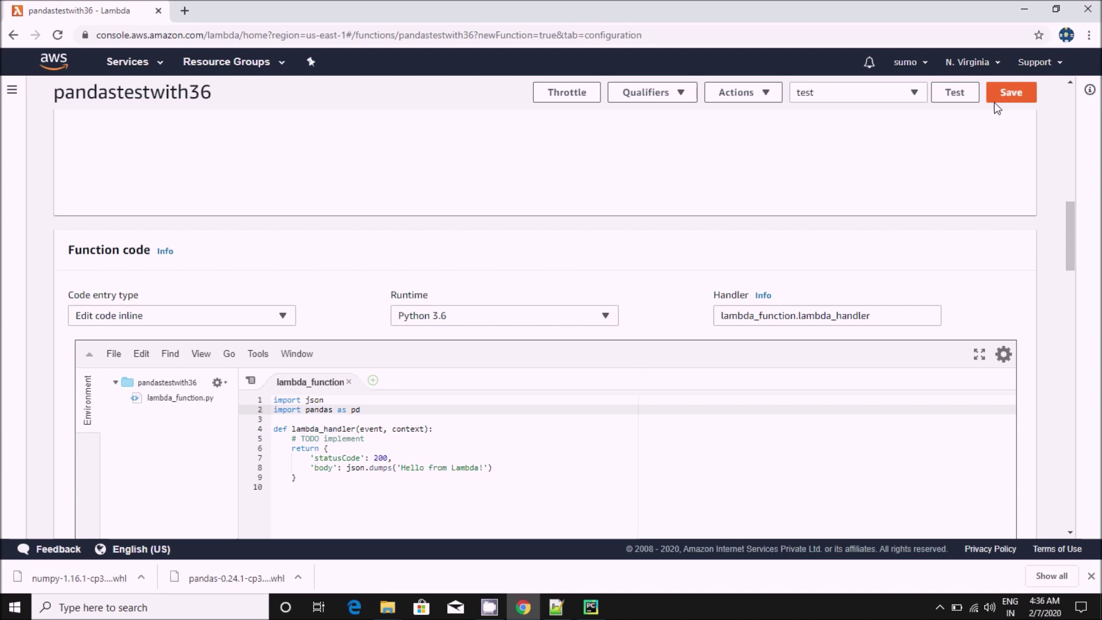
{"action": "left_click", "coordinate": [1011, 92]}
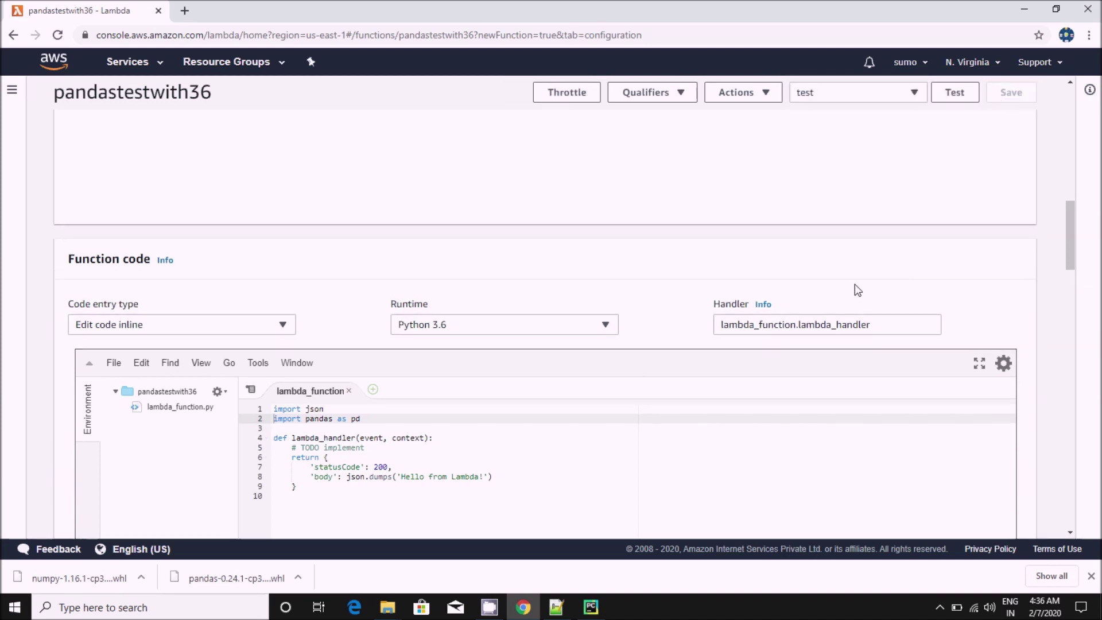
{"action": "scroll", "coordinate": [852, 285], "scroll_direction": "up", "scroll_amount": 5}
{"action": "scroll", "coordinate": [852, 285], "scroll_direction": "up", "scroll_amount": 5}
{"action": "scroll", "coordinate": [849, 282], "scroll_direction": "up", "scroll_amount": 5}
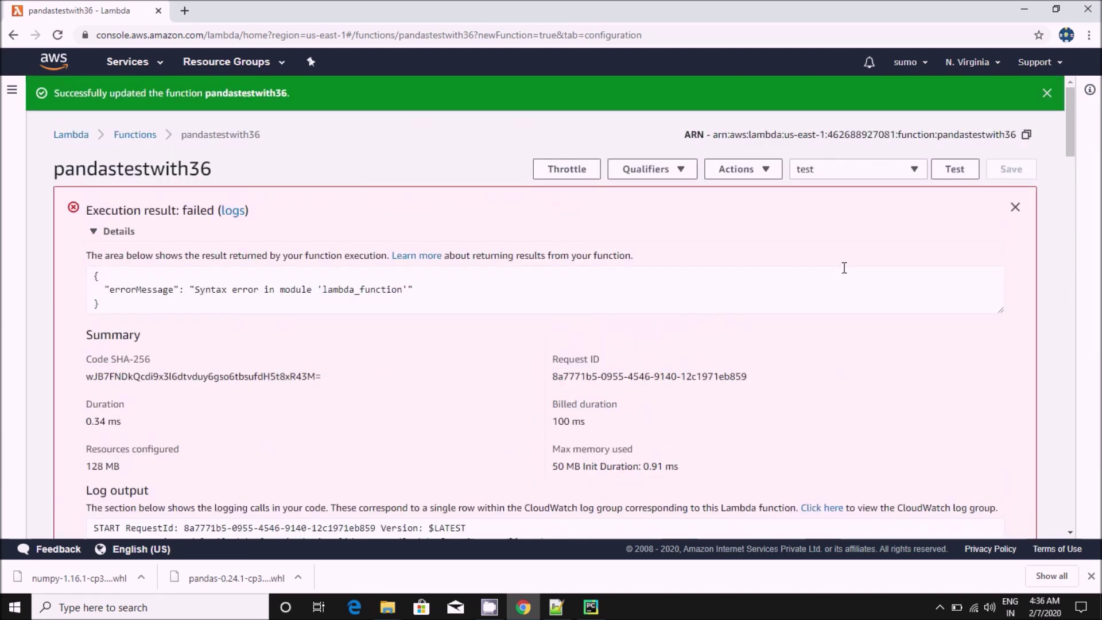
{"action": "left_click", "coordinate": [953, 172]}
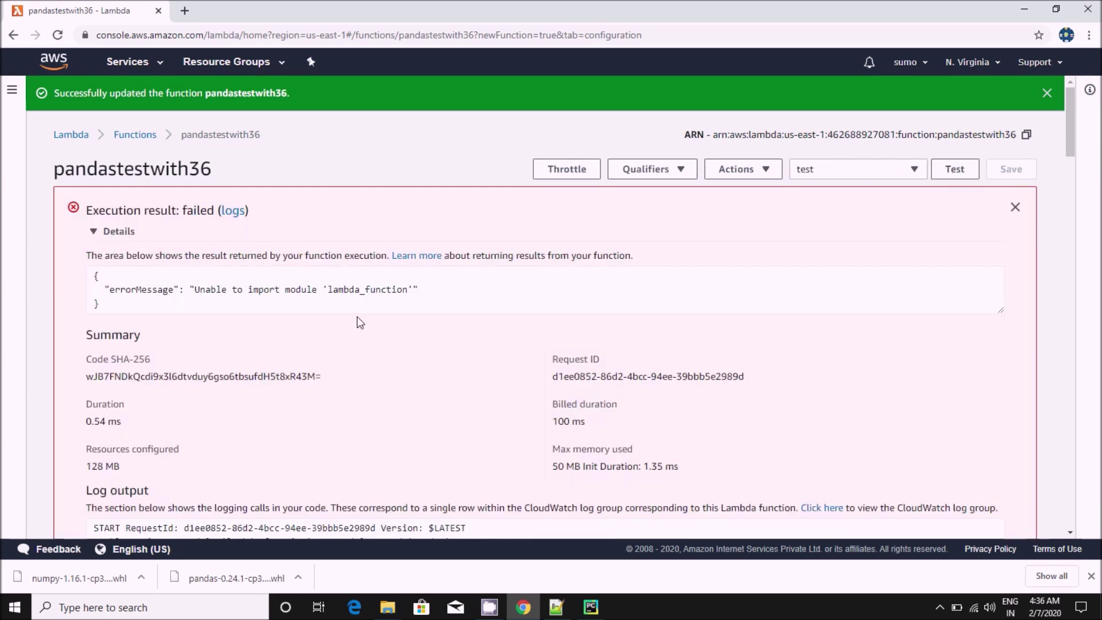
{"action": "scroll", "coordinate": [362, 319], "scroll_direction": "down", "scroll_amount": 3}
{"action": "scroll", "coordinate": [368, 327], "scroll_direction": "down", "scroll_amount": 3}
{"action": "scroll", "coordinate": [368, 328], "scroll_direction": "up", "scroll_amount": 3}
- Read the 'No module named pandas' log error and show the code entry type options
{"action": "left_click_drag", "start_coordinate": [188, 289], "coordinate": [373, 299]}
{"action": "scroll", "coordinate": [362, 344], "scroll_direction": "down", "scroll_amount": 3}
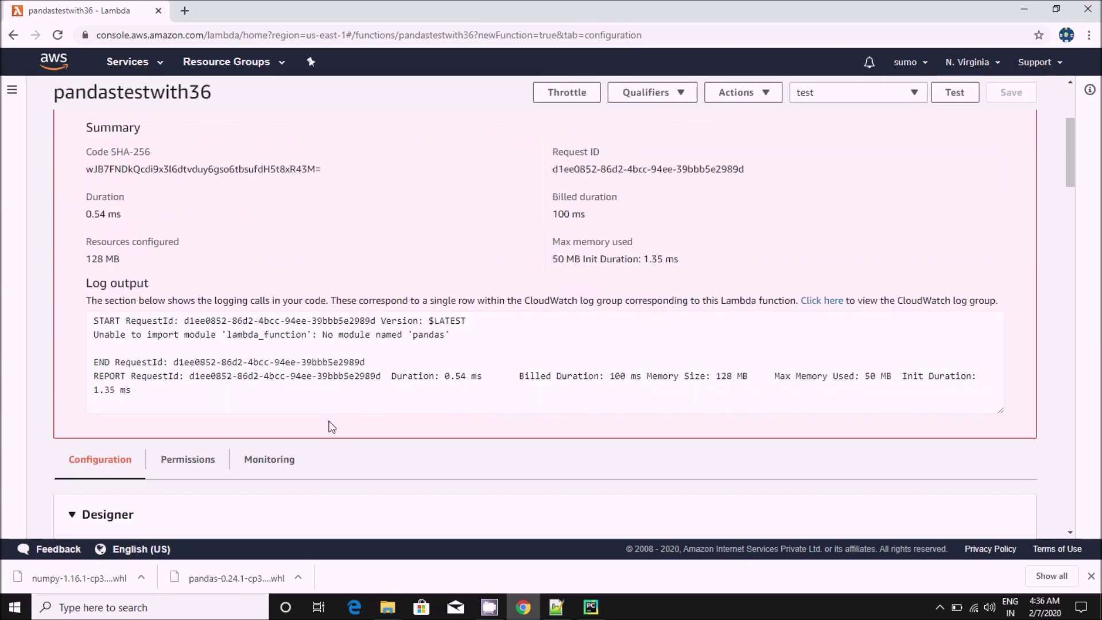
{"action": "left_click", "coordinate": [123, 335]}
{"action": "left_click_drag", "start_coordinate": [123, 335], "coordinate": [300, 334]}
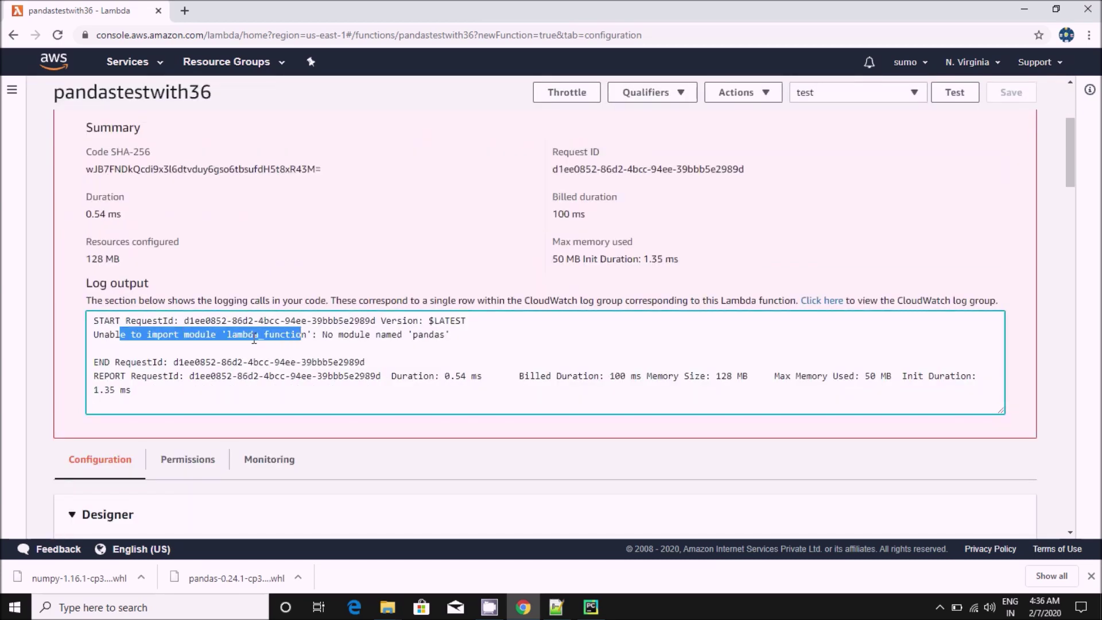
{"action": "left_click", "coordinate": [168, 354]}
{"action": "left_click_drag", "start_coordinate": [96, 336], "coordinate": [452, 335]}
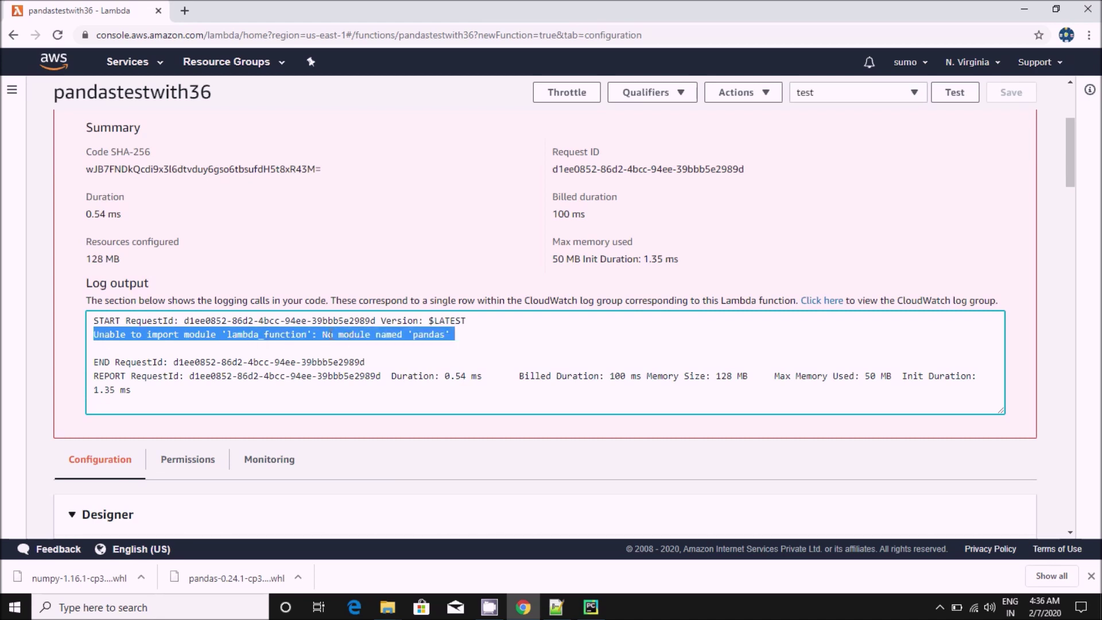
{"action": "left_click", "coordinate": [330, 334]}
{"action": "left_click_drag", "start_coordinate": [393, 335], "coordinate": [432, 336]}
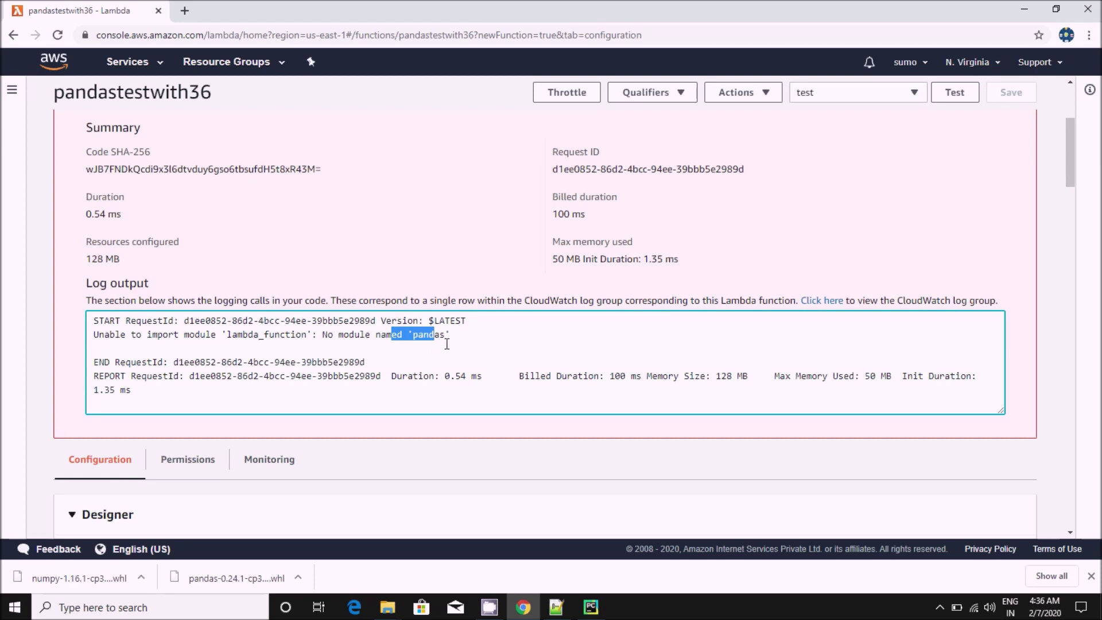
{"action": "left_click", "coordinate": [425, 356]}
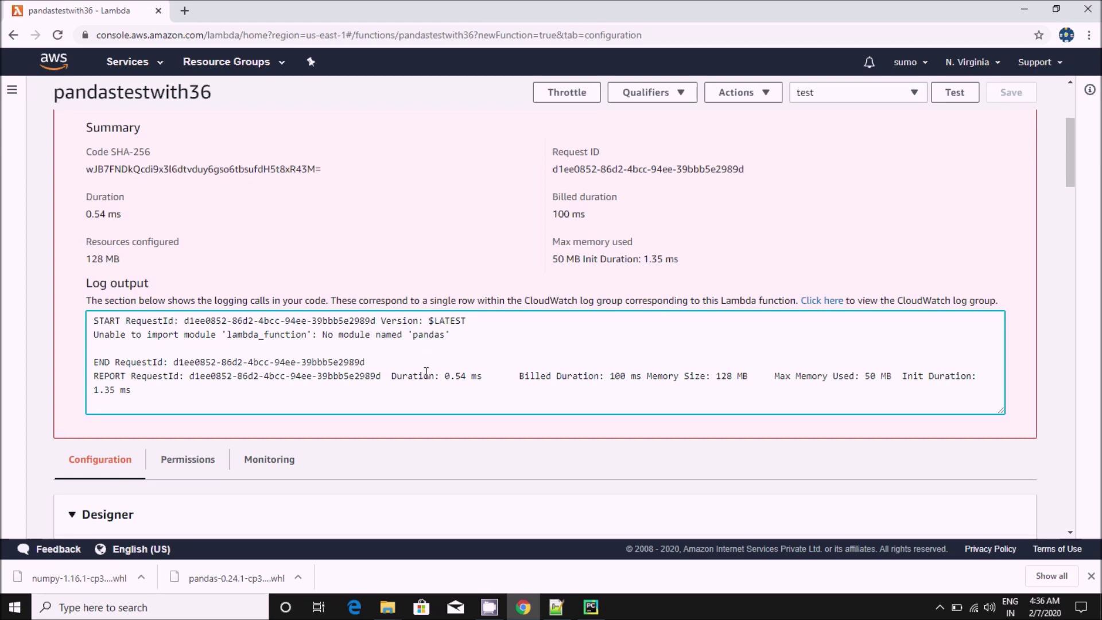
{"action": "scroll", "coordinate": [426, 372], "scroll_direction": "down", "scroll_amount": 5}
{"action": "scroll", "coordinate": [425, 363], "scroll_direction": "down", "scroll_amount": 1}
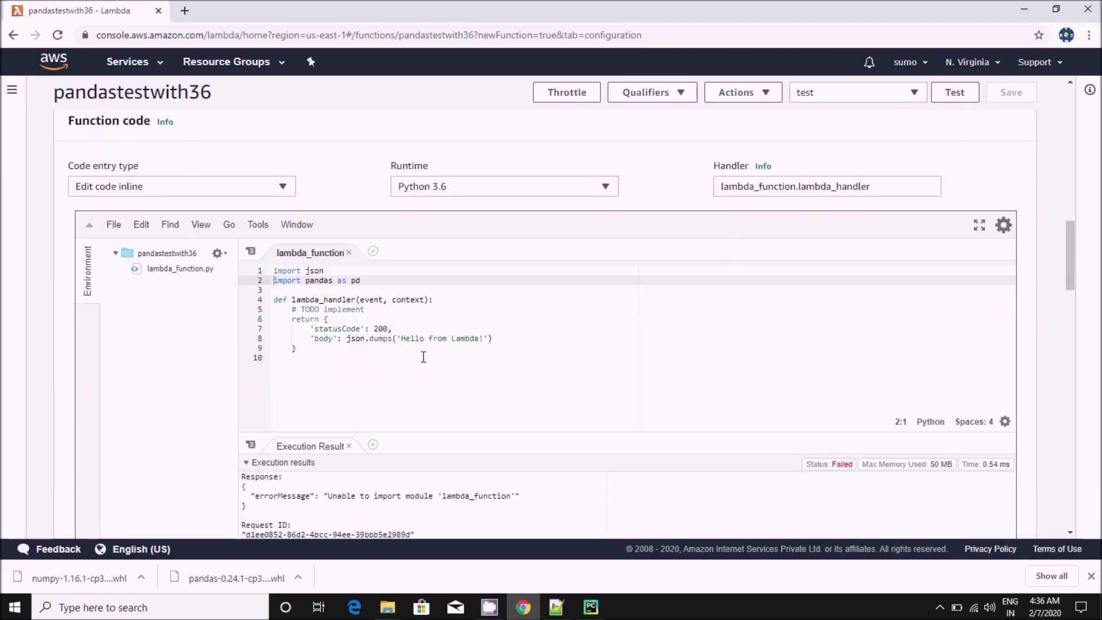
{"action": "scroll", "coordinate": [423, 357], "scroll_direction": "up", "scroll_amount": 3}
{"action": "scroll", "coordinate": [412, 358], "scroll_direction": "up", "scroll_amount": 5}
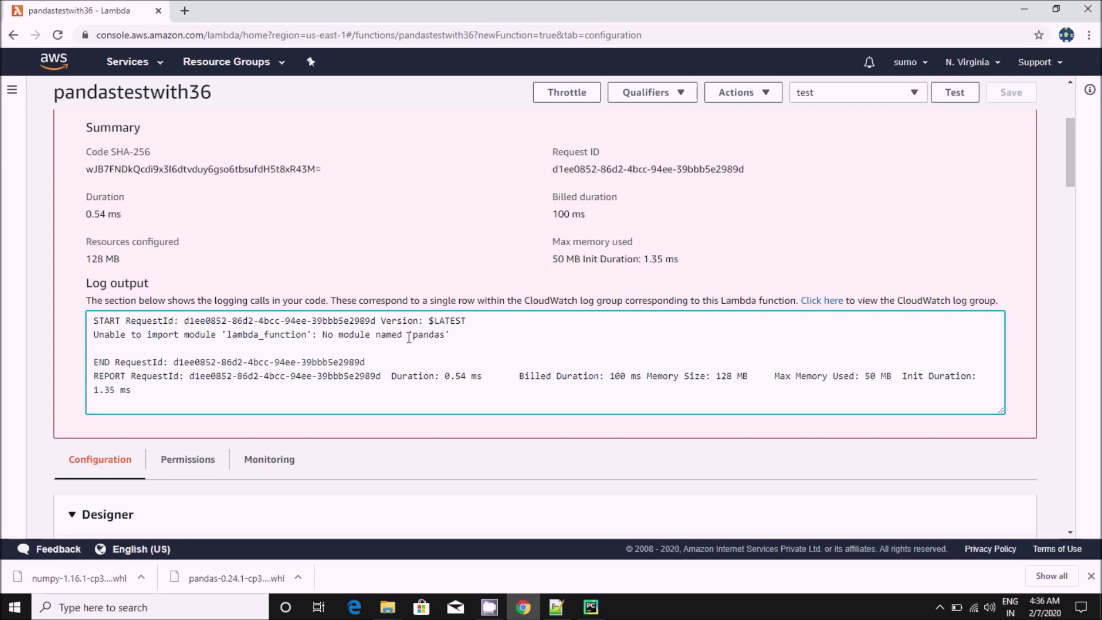
{"action": "left_click_drag", "start_coordinate": [410, 334], "coordinate": [448, 334]}
{"action": "scroll", "coordinate": [409, 353], "scroll_direction": "down", "scroll_amount": 5}
{"action": "scroll", "coordinate": [323, 396], "scroll_direction": "down", "scroll_amount": 5}
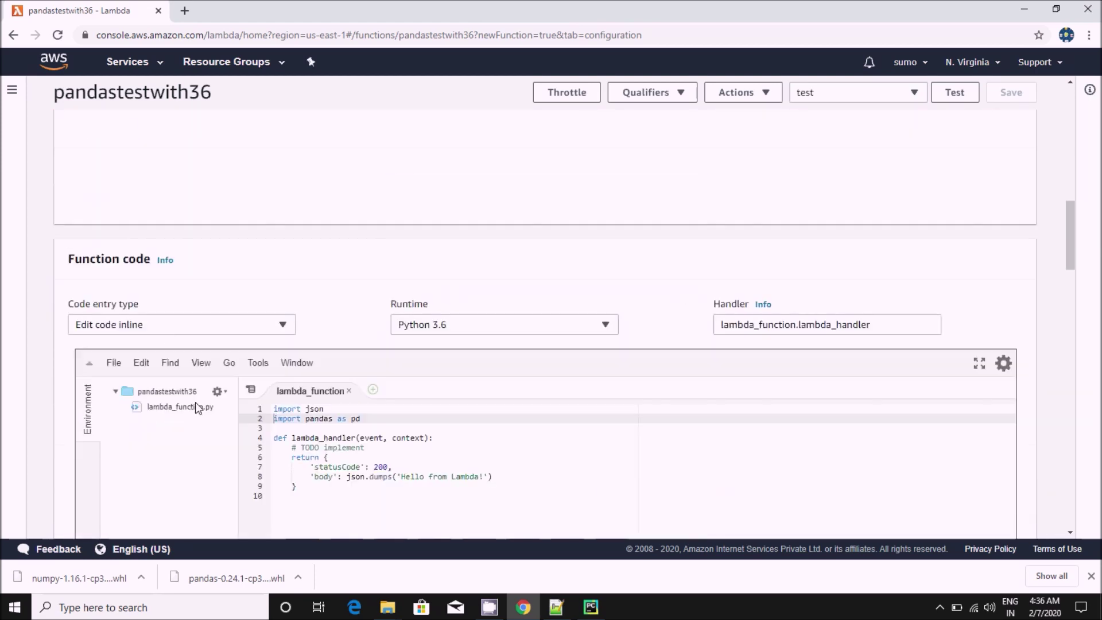
{"action": "left_click", "coordinate": [176, 325]}
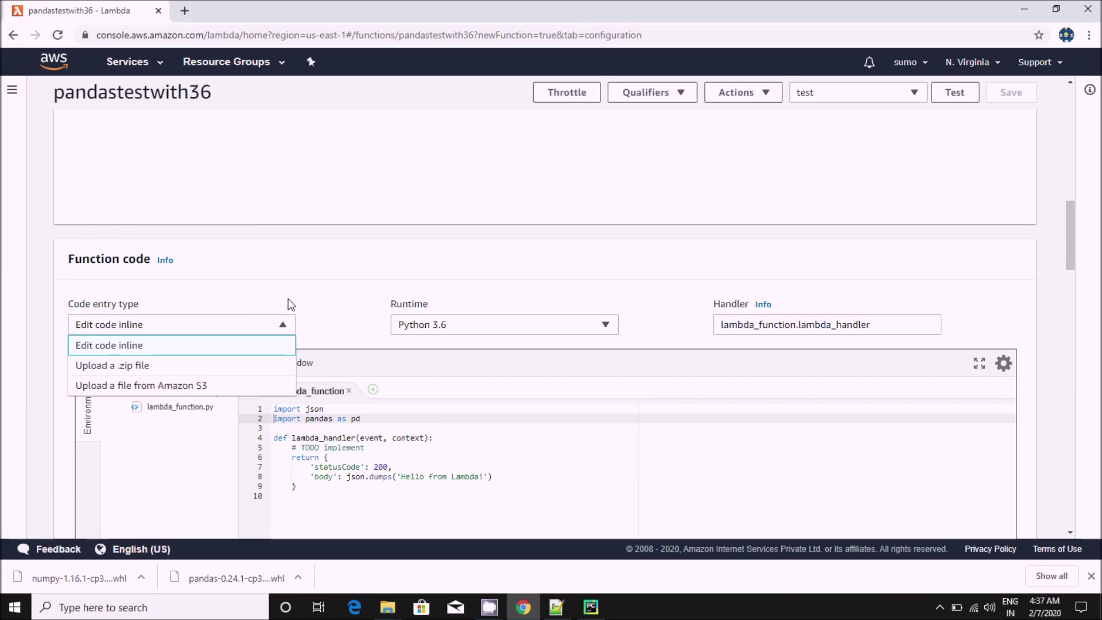
{"action": "left_click", "coordinate": [328, 319]}
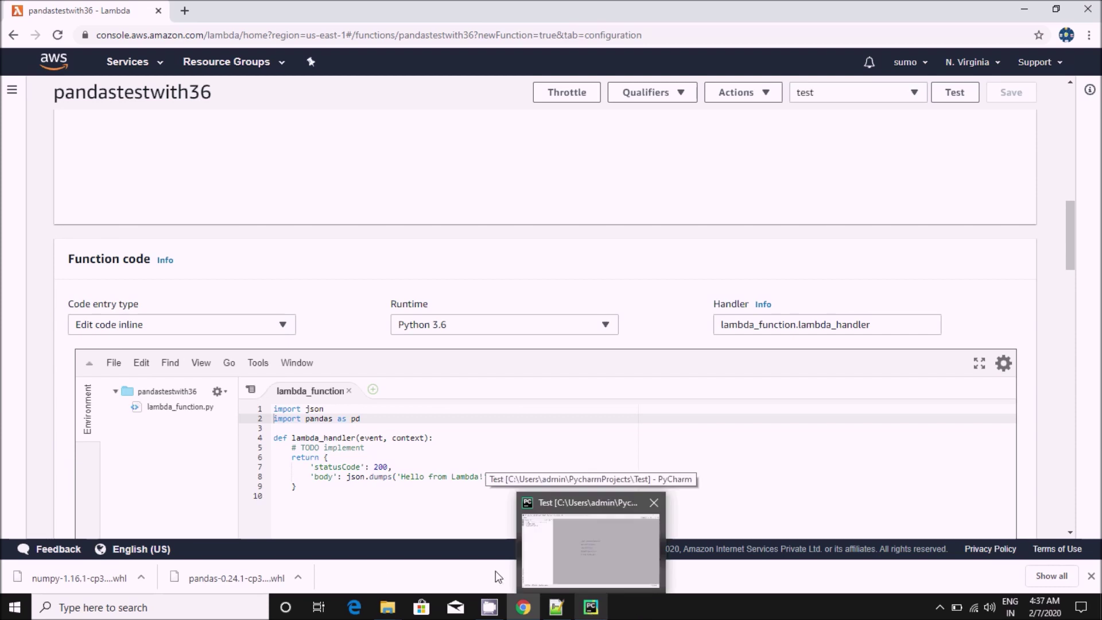
{"action": "left_click", "coordinate": [591, 607]}
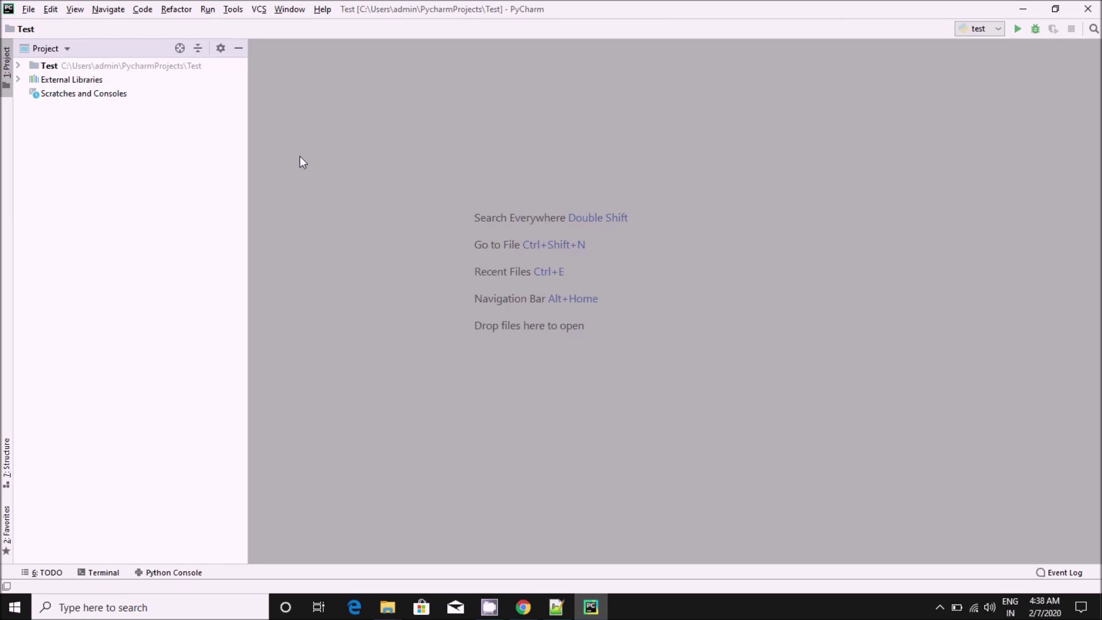
- Create the PyCharm project 'pandastest' and open it in the current window
{"action": "left_click", "coordinate": [29, 9]}
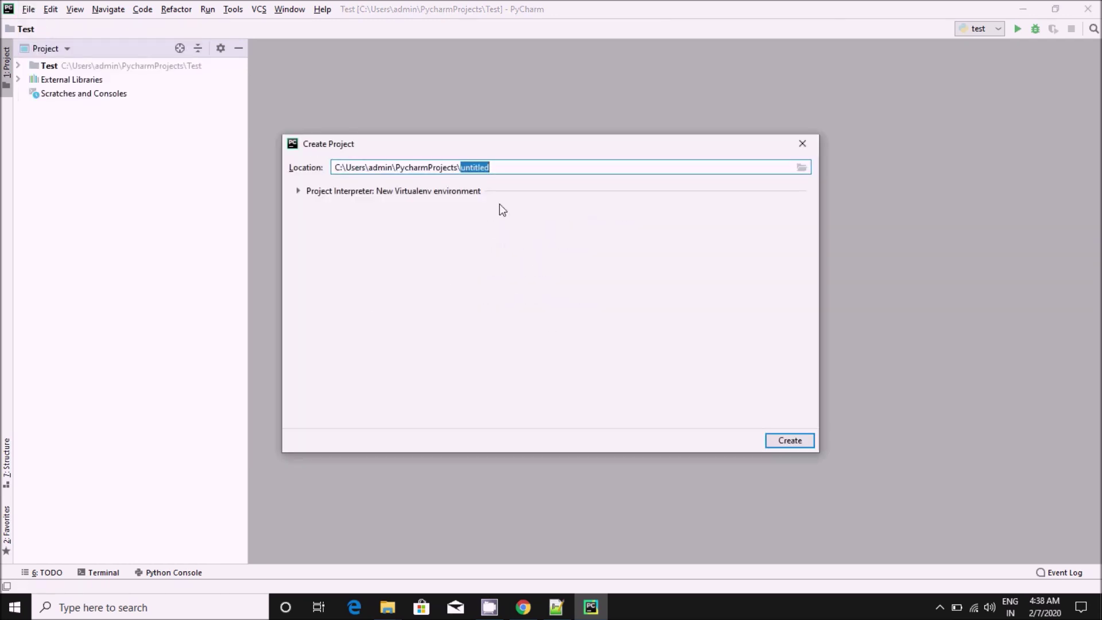
{"action": "type", "text": "pandas"}
{"action": "type", "text": "test"}
{"action": "key", "text": "BackSpace"}
{"action": "left_click", "coordinate": [780, 440]}
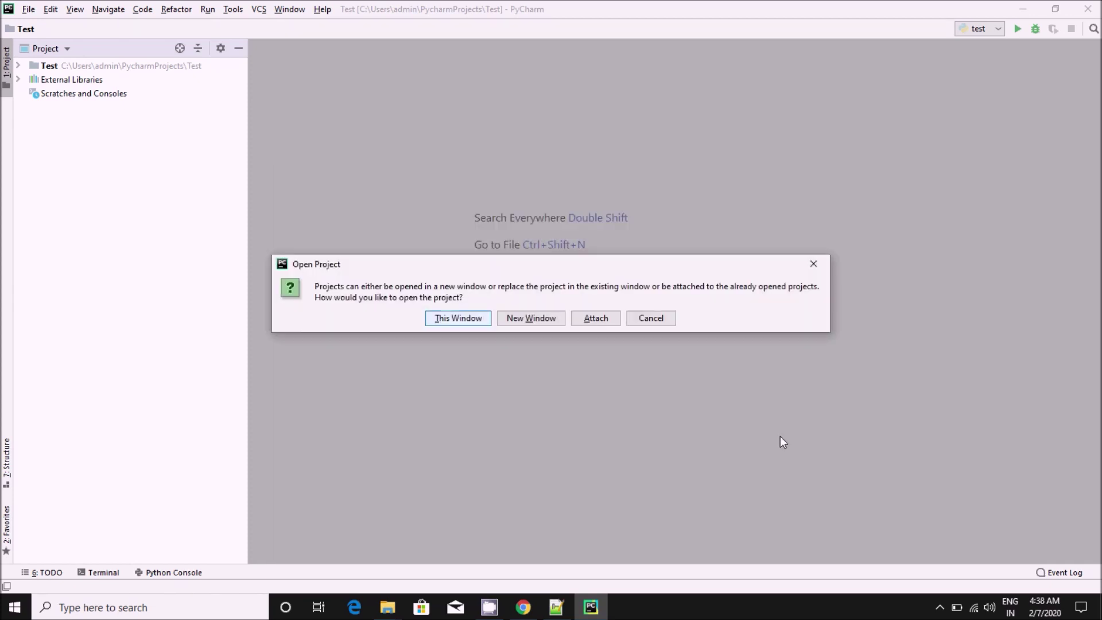
{"action": "left_click", "coordinate": [506, 319]}
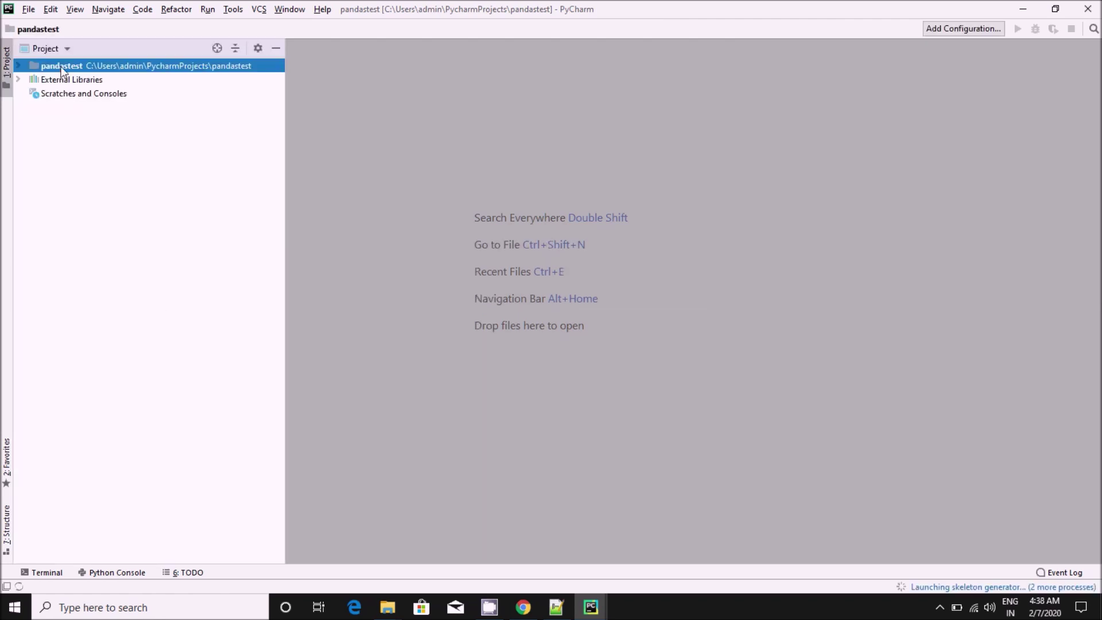
- Add a Python file named test to the pandastest project, importing pandas as pd
{"action": "right_click", "coordinate": [62, 68]}
{"action": "mouse_move", "coordinate": [87, 74]}
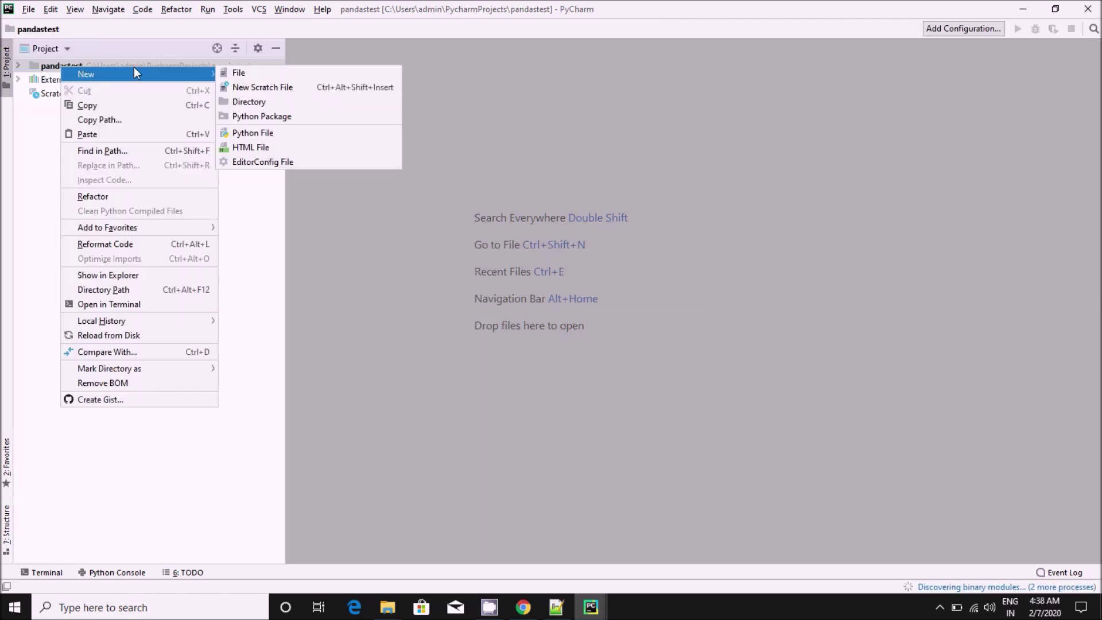
{"action": "left_click", "coordinate": [252, 133]}
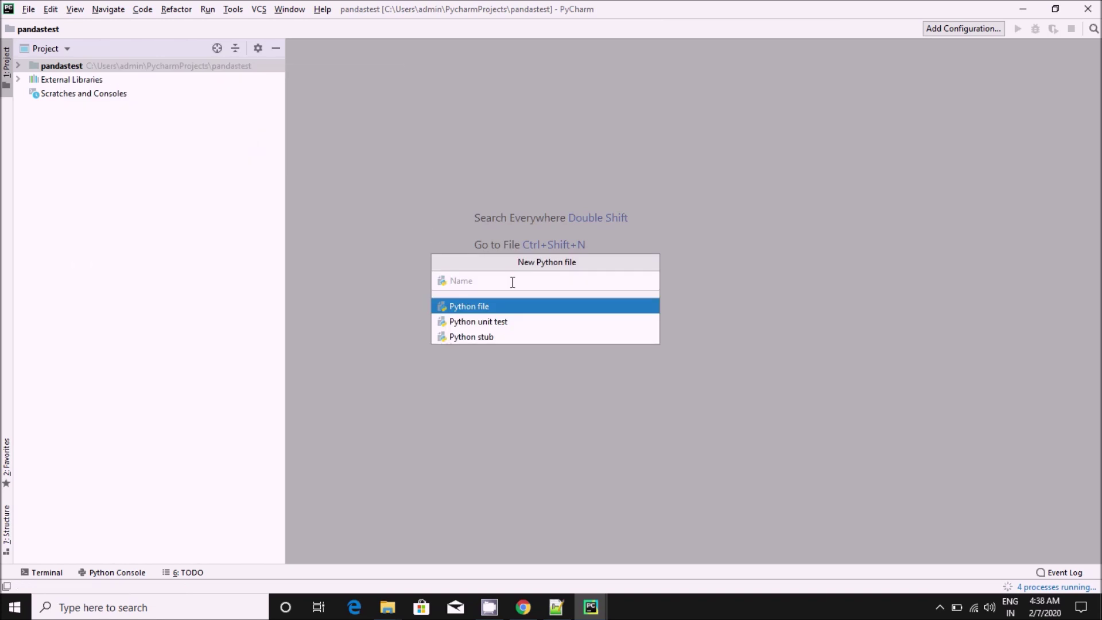
{"action": "type", "text": "te"}
{"action": "key", "text": "BackSpace"}
{"action": "key", "text": "BackSpace"}
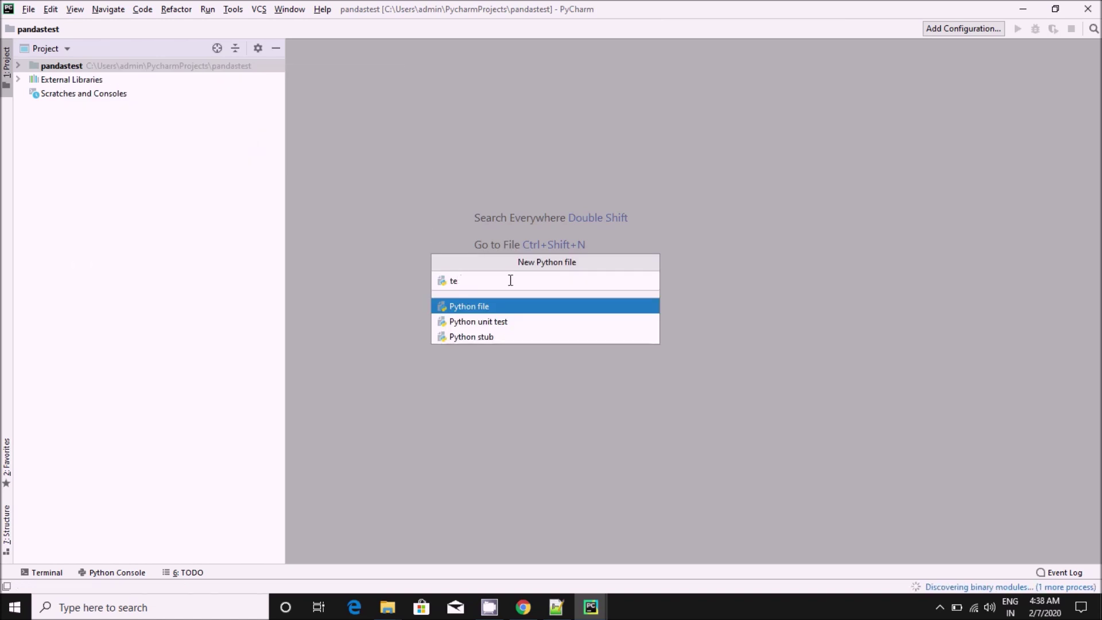
{"action": "type", "text": "st"}
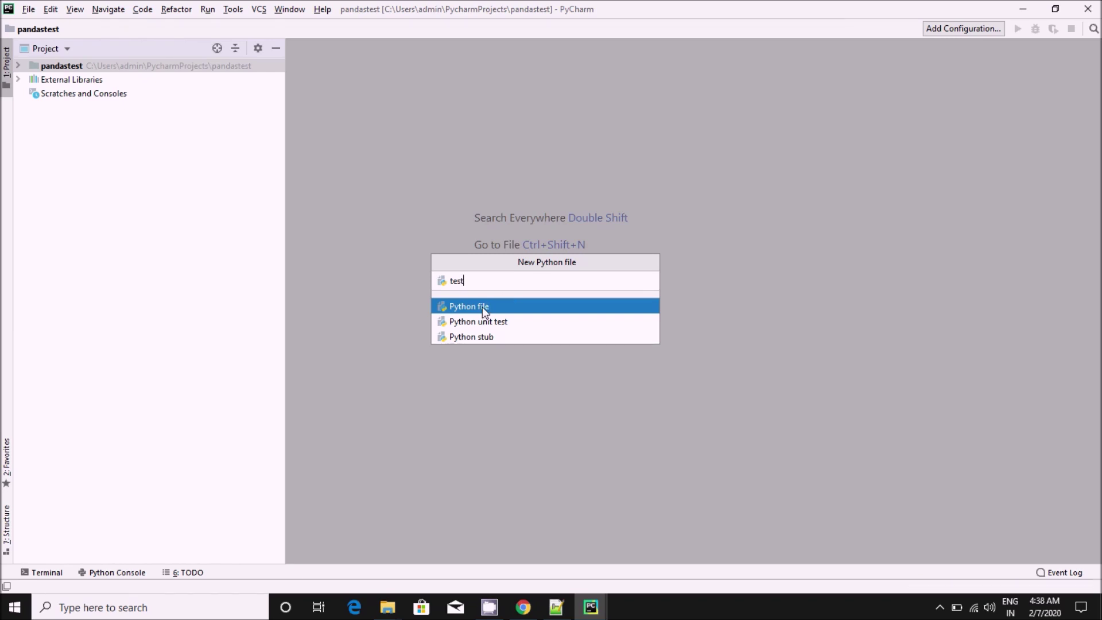
{"action": "left_click", "coordinate": [482, 307]}
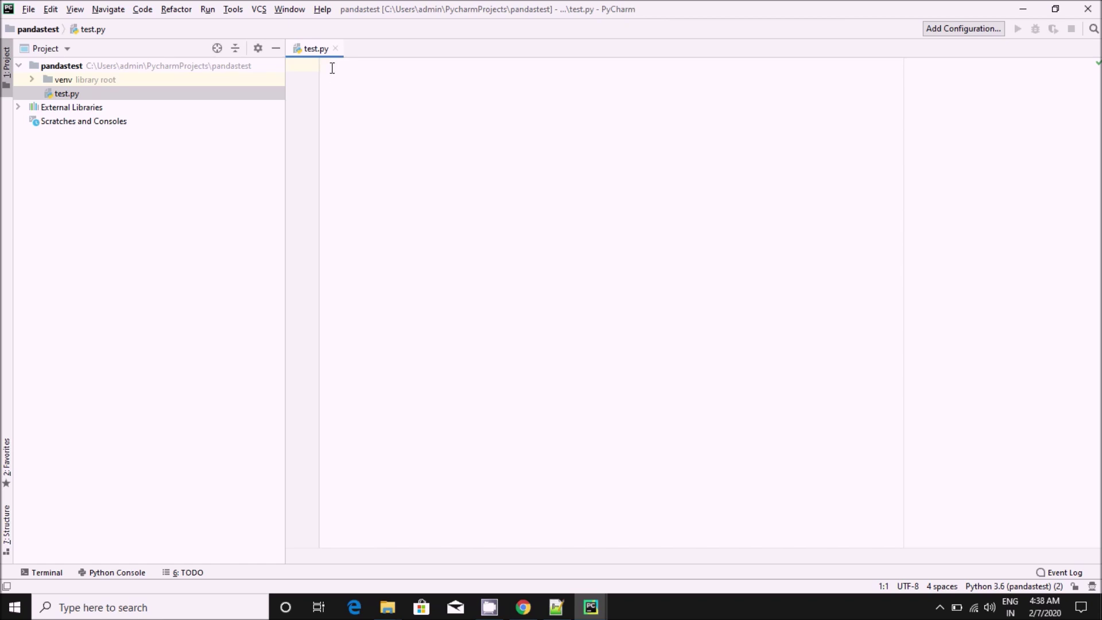
{"action": "type", "text": "import "}
{"action": "type", "text": "pan"}
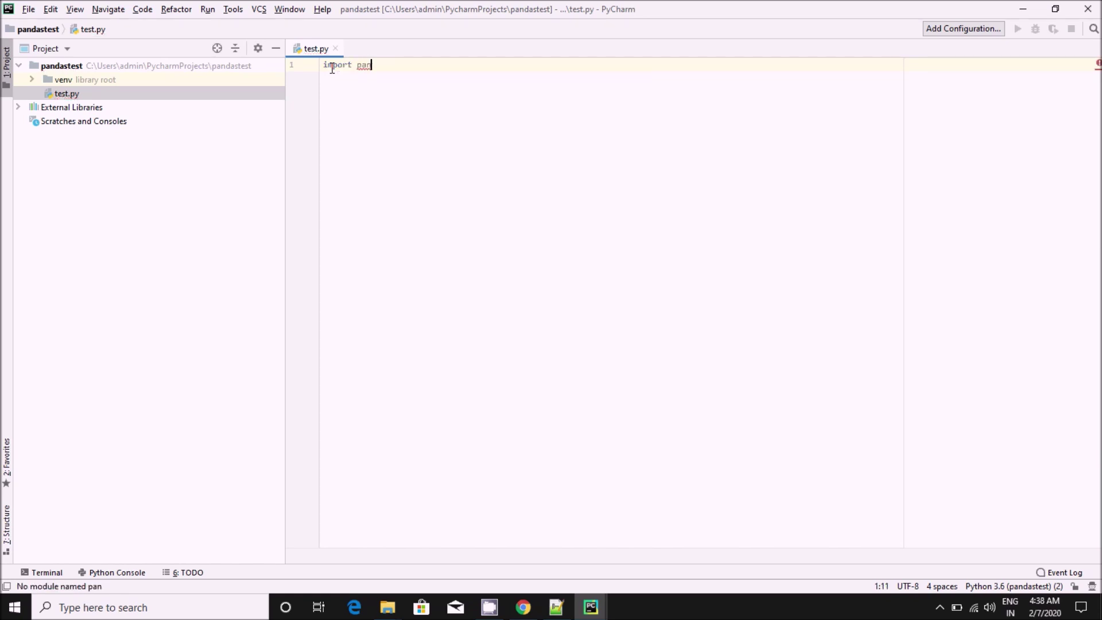
{"action": "type", "text": "das as pd"}
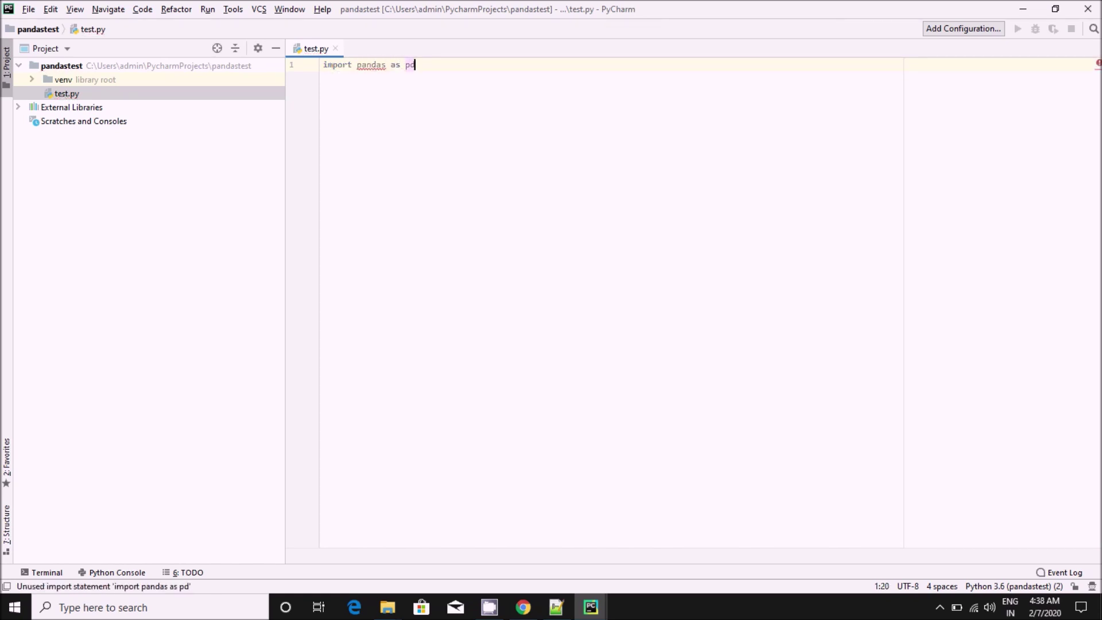
- Run 'pip install pandas -t .' in the terminal to install pandas into the project folder
{"action": "left_click", "coordinate": [46, 574]}
{"action": "type", "text": "pip i"}
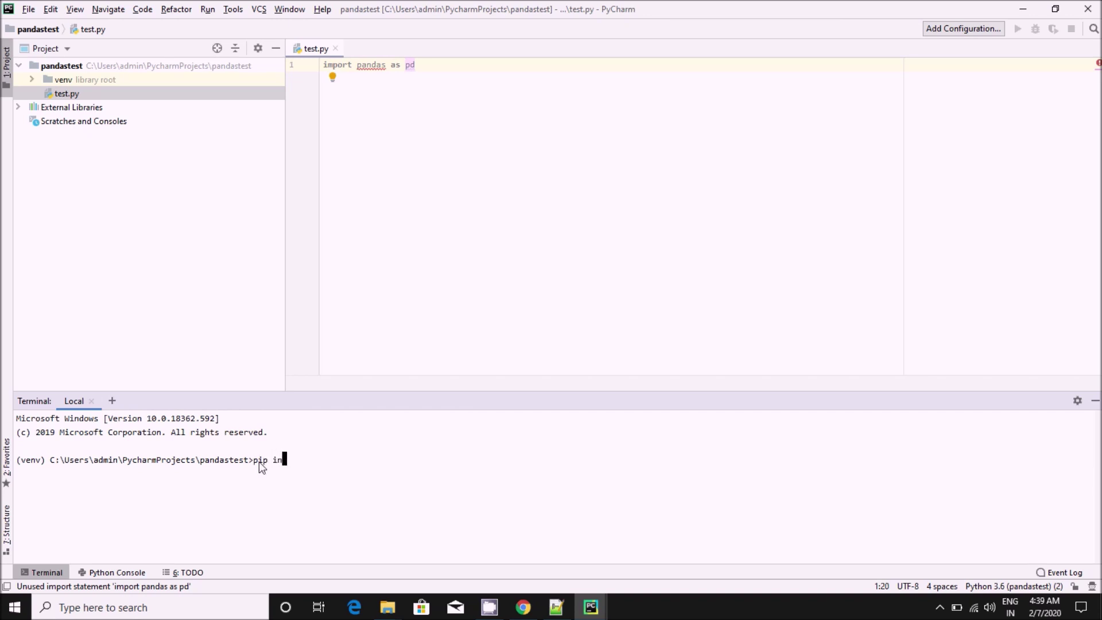
{"action": "type", "text": "nstall "}
{"action": "type", "text": "pandas "}
{"action": "type", "text": "-y"}
{"action": "key", "text": "BackSpace"}
{"action": "type", "text": "t ."}
{"action": "key", "text": "Return"}
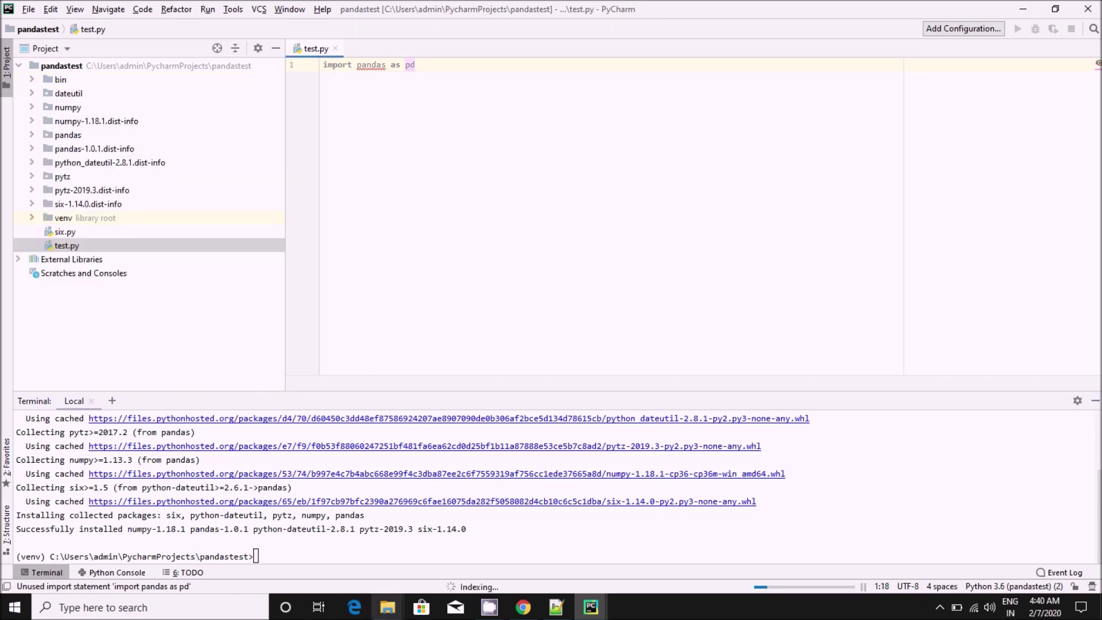
{"action": "left_click", "coordinate": [388, 607]}
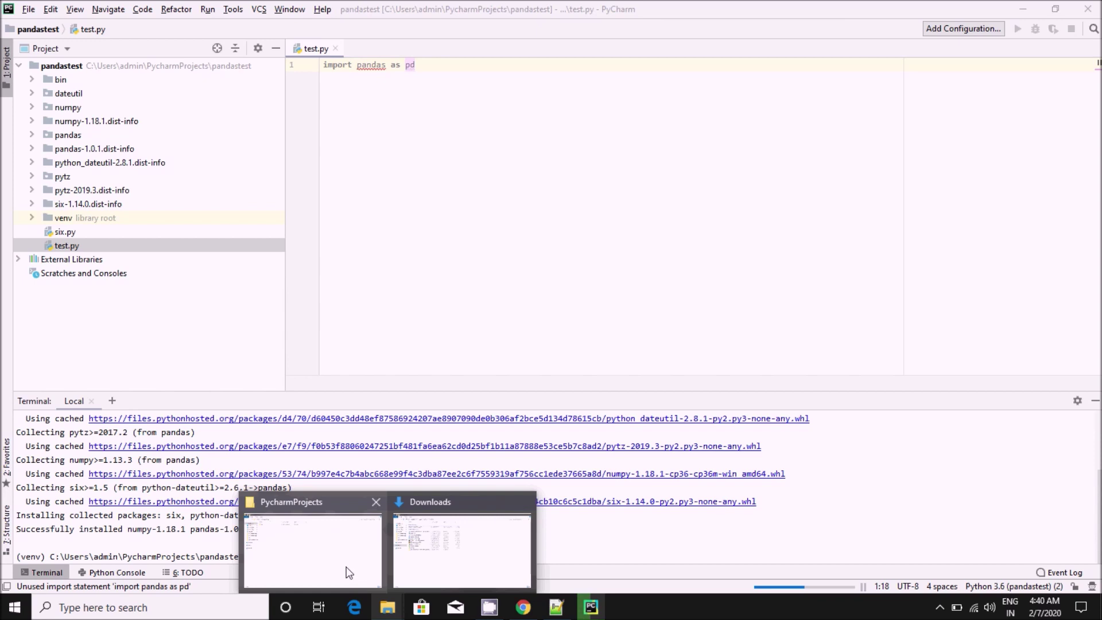
- Check the installed package folders inside pandastest in File Explorer, then return to PyCharm
{"action": "left_click", "coordinate": [312, 549]}
{"action": "left_click", "coordinate": [154, 85]}
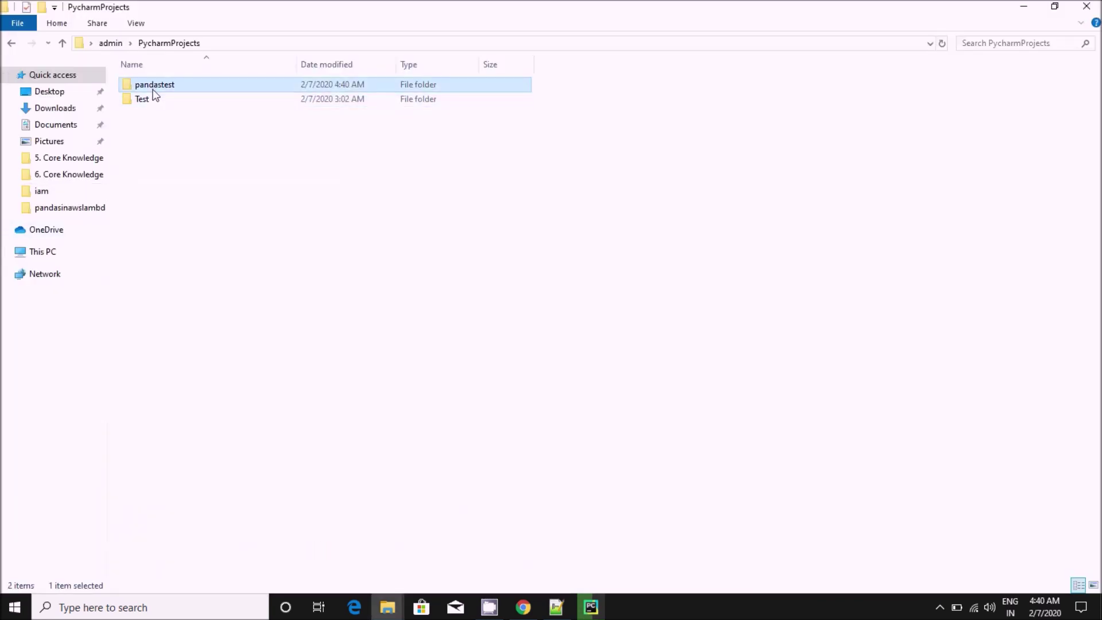
{"action": "double_click", "coordinate": [155, 85]}
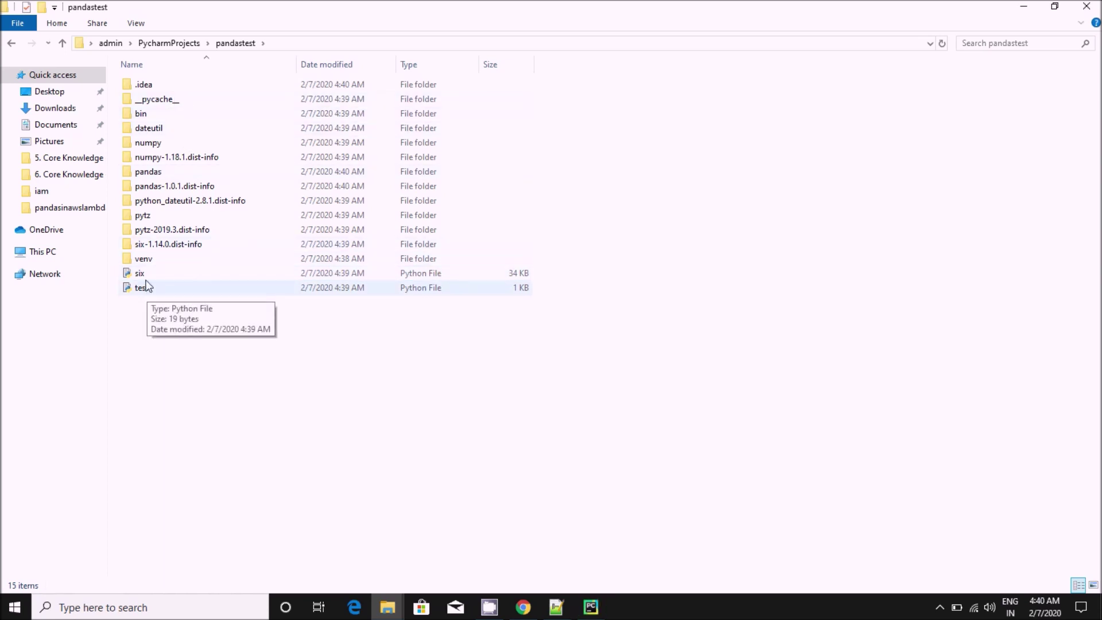
{"action": "left_click", "coordinate": [591, 606]}
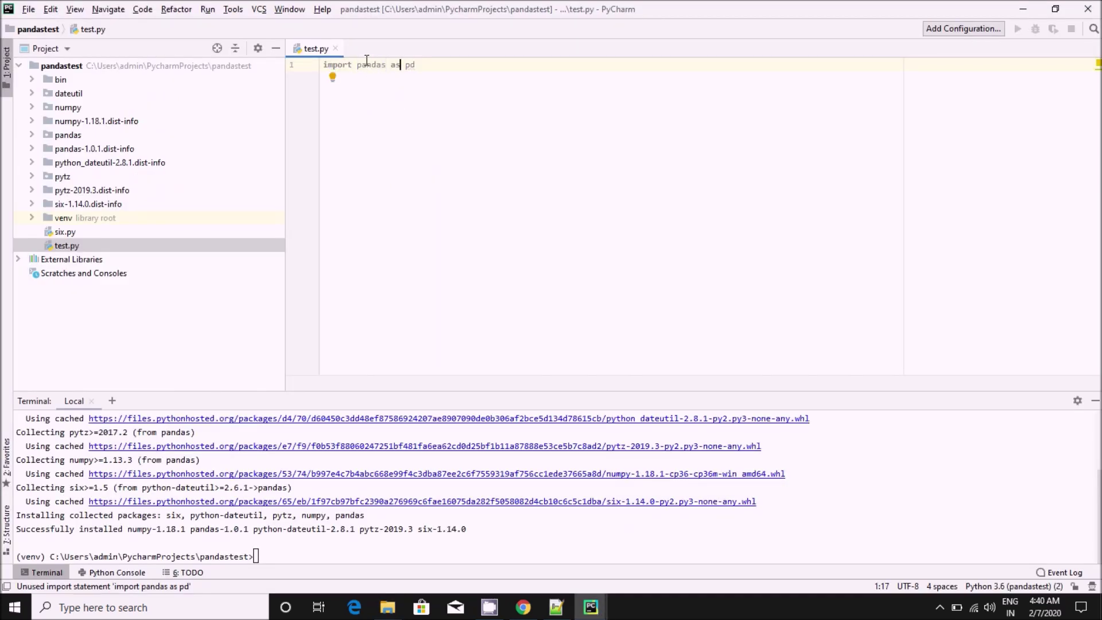
- Copy the print-version and show_versions lines from Notepad++ into test.py below the import
{"action": "left_click", "coordinate": [557, 609]}
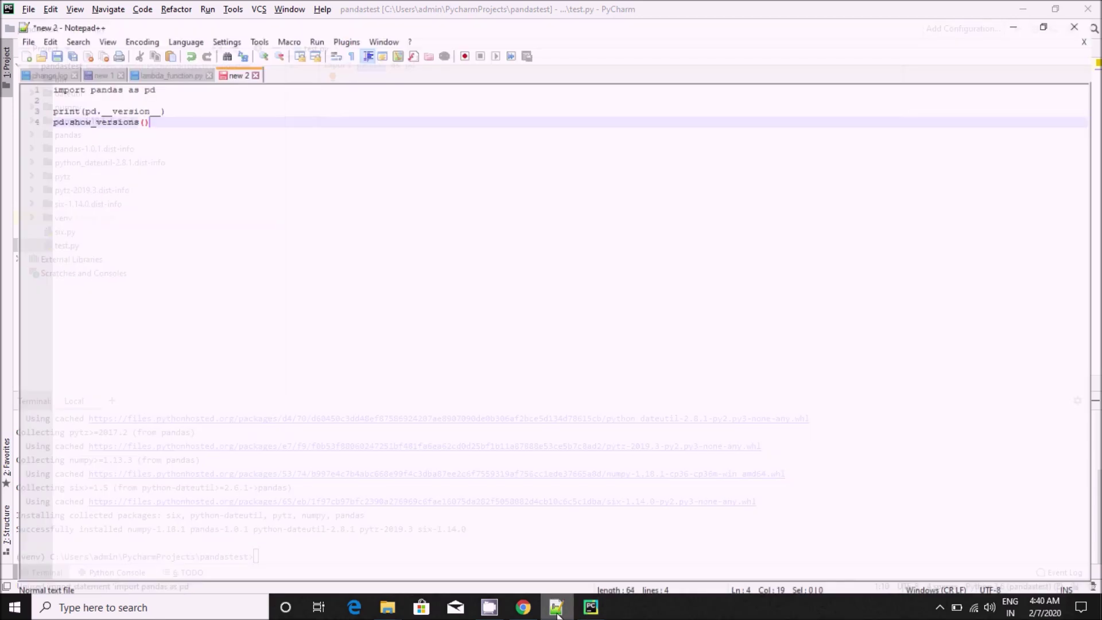
{"action": "left_click_drag", "start_coordinate": [138, 105], "coordinate": [34, 92]}
{"action": "left_click", "coordinate": [29, 92]}
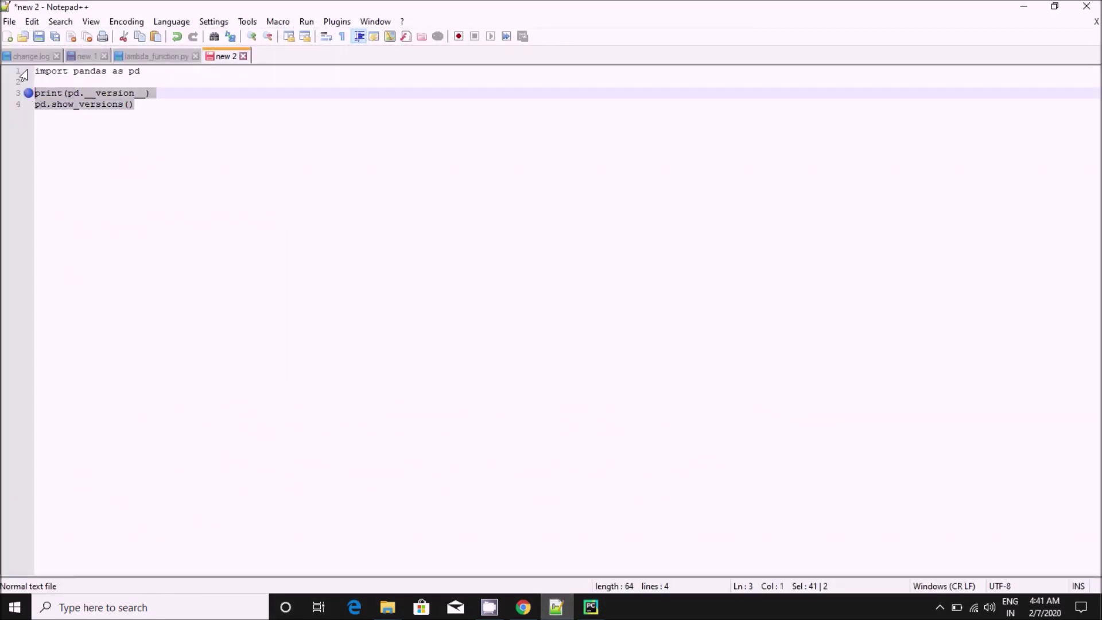
{"action": "key", "text": "ctrl+c"}
{"action": "key", "text": "alt+Tab"}
{"action": "key", "text": "Return"}
{"action": "key", "text": "Return"}
{"action": "key", "text": "ctrl+v"}
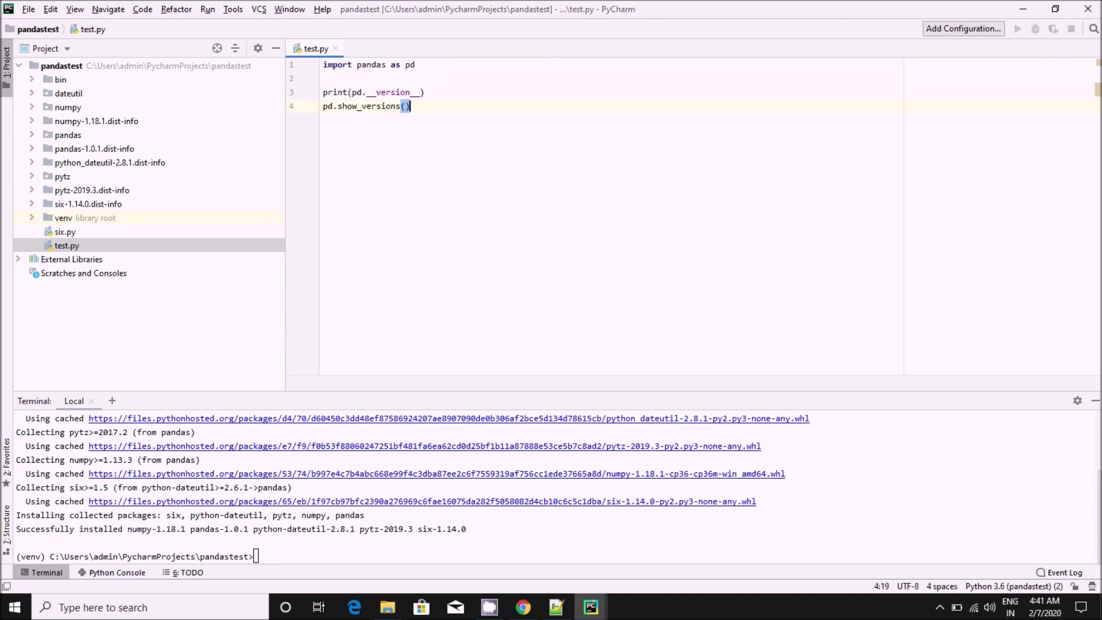
- Run test.py and highlight the printed pandas version 1.0.1
{"action": "left_click", "coordinate": [207, 9]}
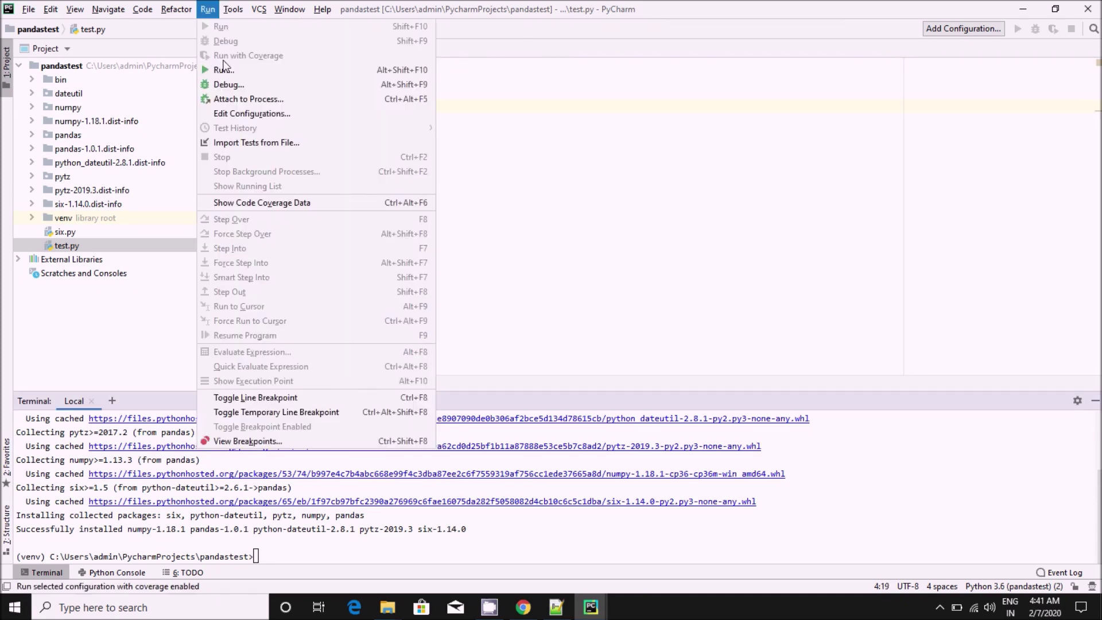
{"action": "left_click", "coordinate": [224, 76]}
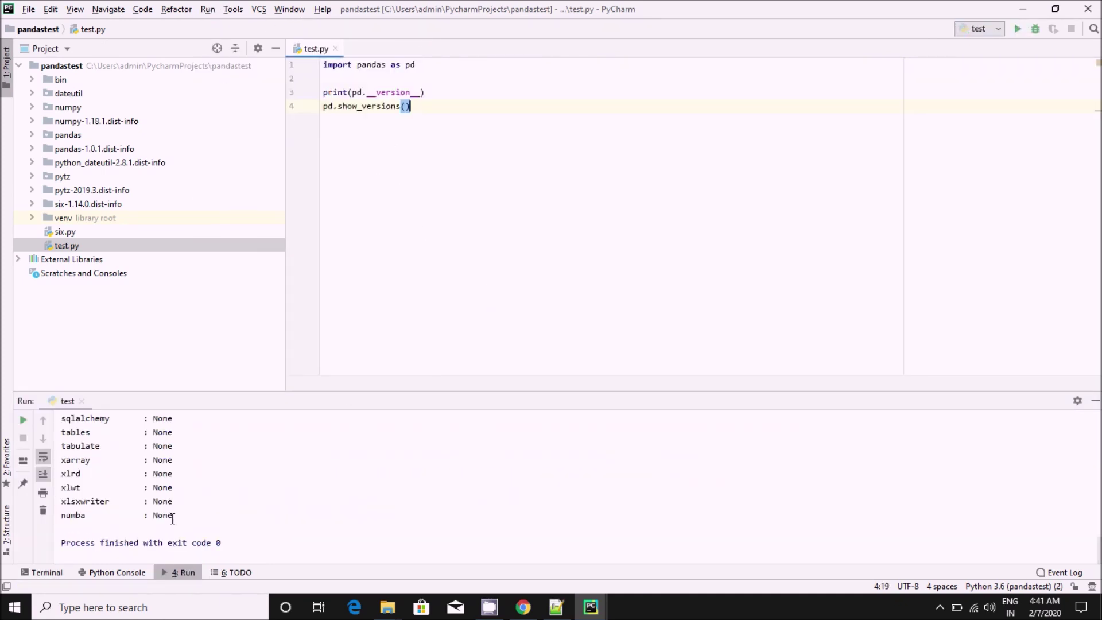
{"action": "scroll", "coordinate": [166, 504], "scroll_direction": "up", "scroll_amount": 5}
{"action": "scroll", "coordinate": [164, 500], "scroll_direction": "up", "scroll_amount": 5}
{"action": "scroll", "coordinate": [163, 487], "scroll_direction": "up", "scroll_amount": 5}
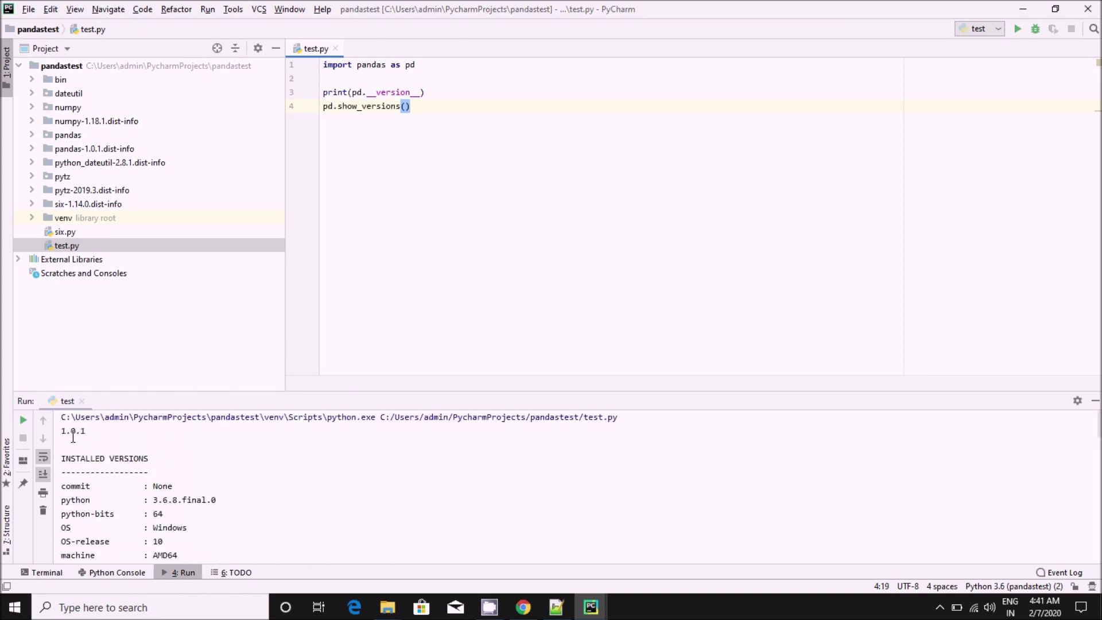
{"action": "left_click_drag", "start_coordinate": [62, 431], "coordinate": [87, 431]}
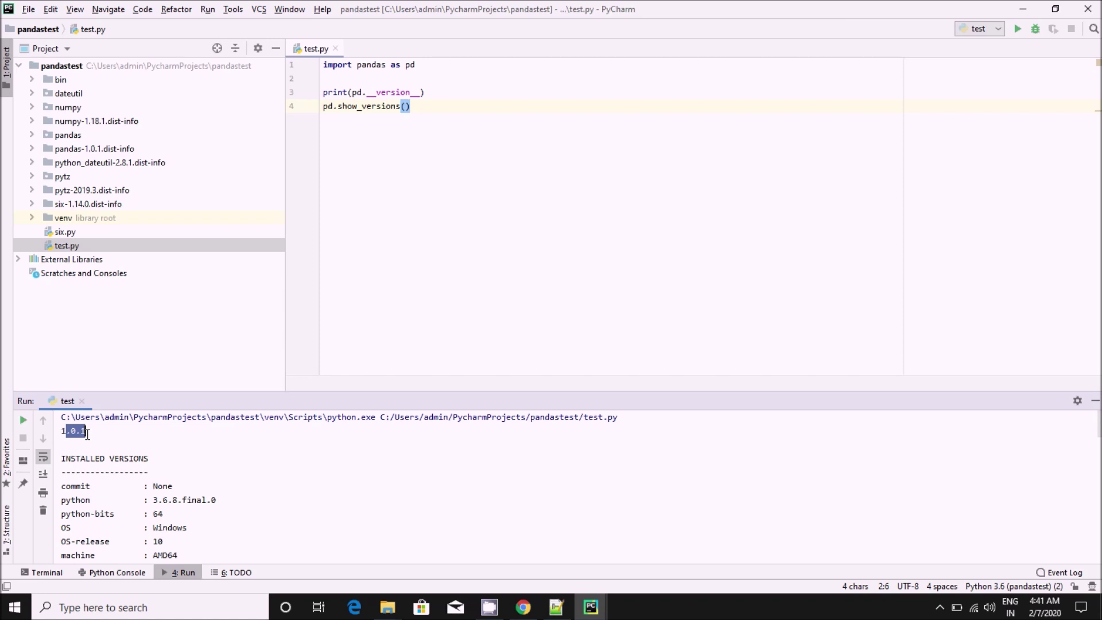
{"action": "scroll", "coordinate": [102, 437], "scroll_direction": "down", "scroll_amount": 2}
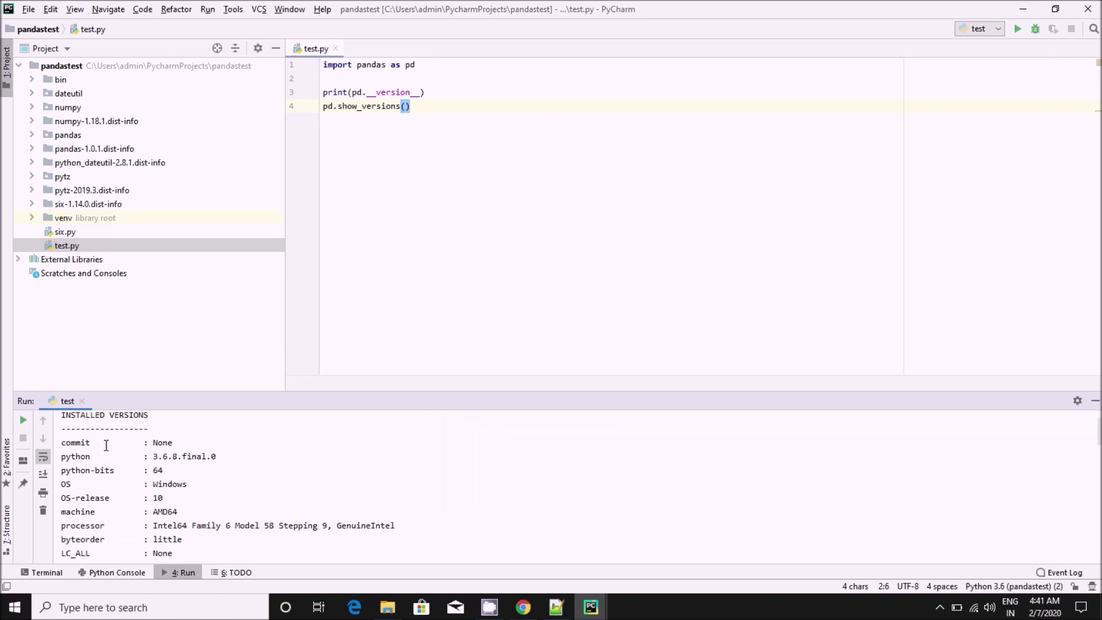
{"action": "scroll", "coordinate": [105, 446], "scroll_direction": "up", "scroll_amount": 2}
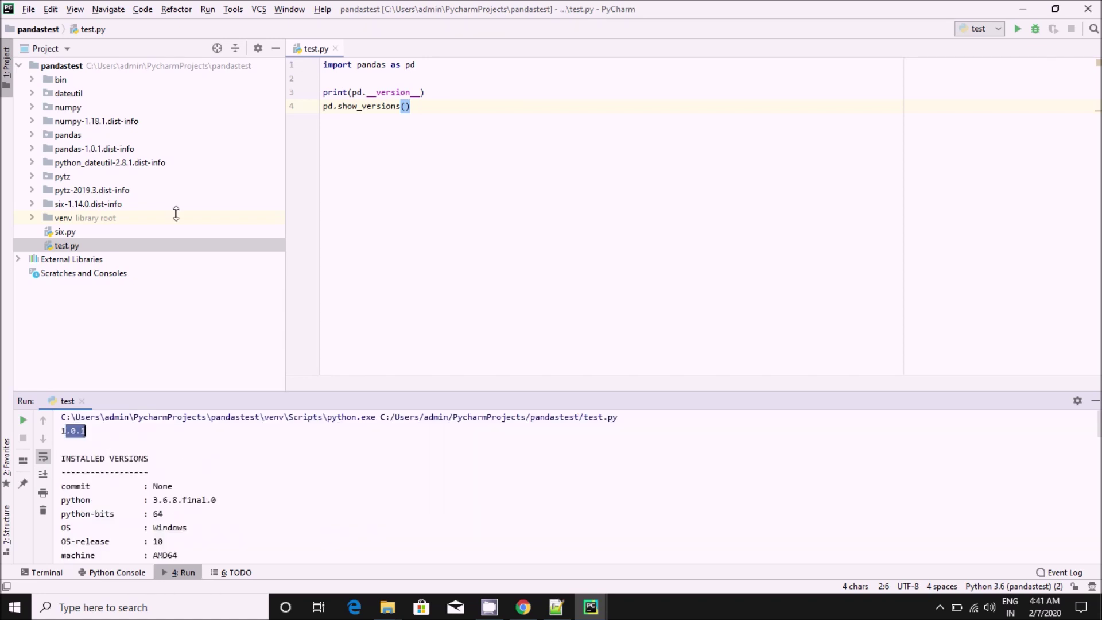
- Highlight the pd.show_versions() call and the reported Python version 3.6.8.final.0
{"action": "left_click", "coordinate": [327, 106]}
{"action": "left_click_drag", "start_coordinate": [323, 106], "coordinate": [410, 106]}
{"action": "left_click", "coordinate": [430, 113]}
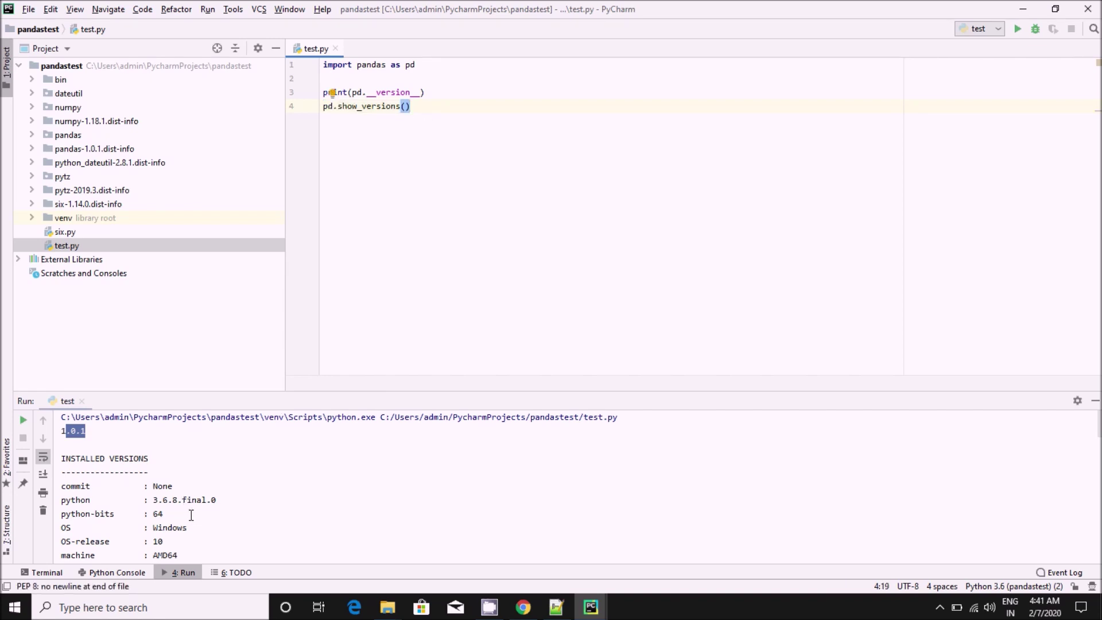
{"action": "left_click", "coordinate": [75, 499]}
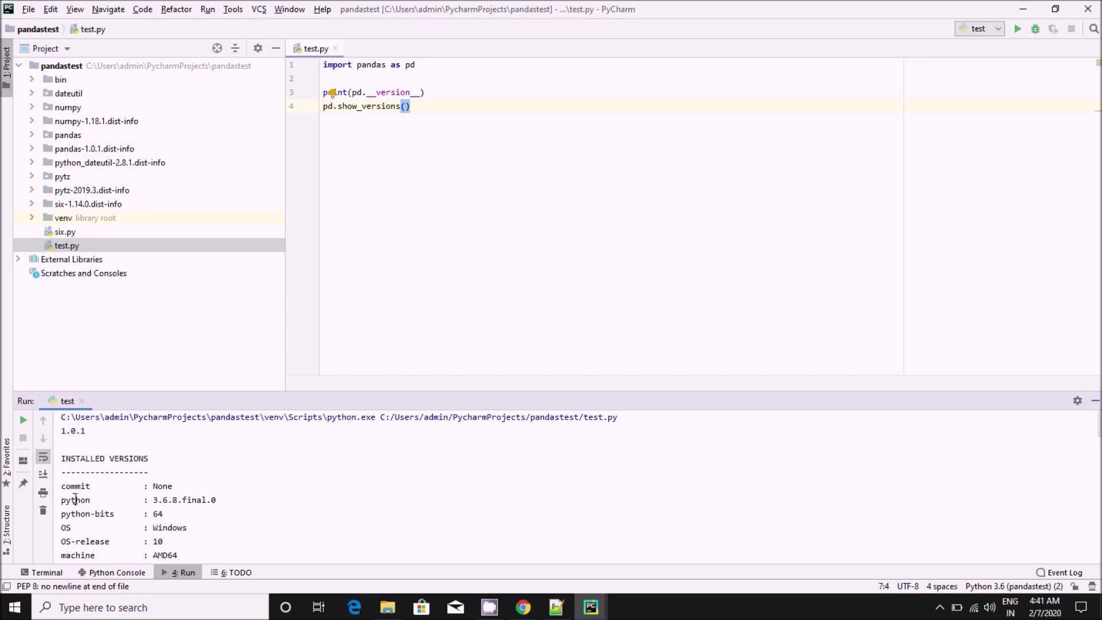
{"action": "left_click_drag", "start_coordinate": [153, 499], "coordinate": [216, 500]}
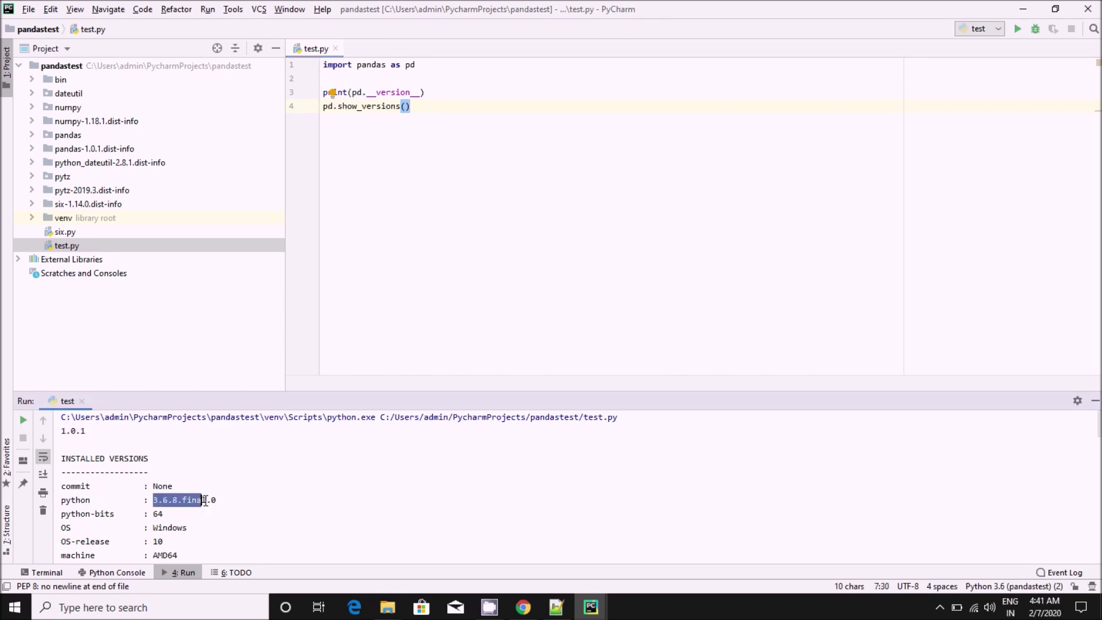
{"action": "scroll", "coordinate": [189, 523], "scroll_direction": "down", "scroll_amount": 1}
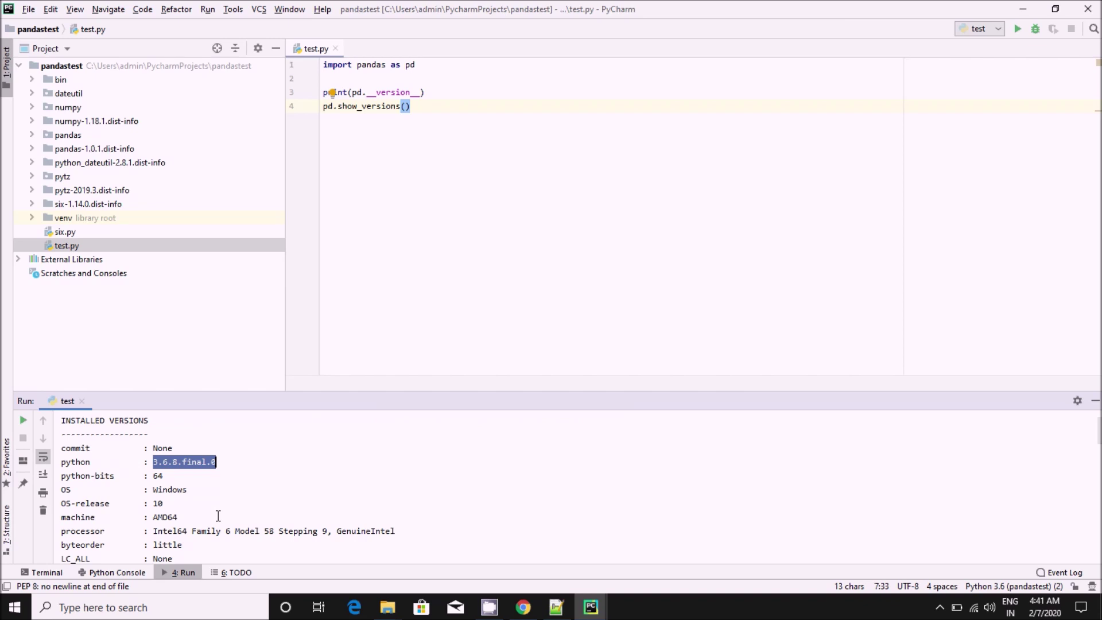
{"action": "scroll", "coordinate": [206, 503], "scroll_direction": "down", "scroll_amount": 2}
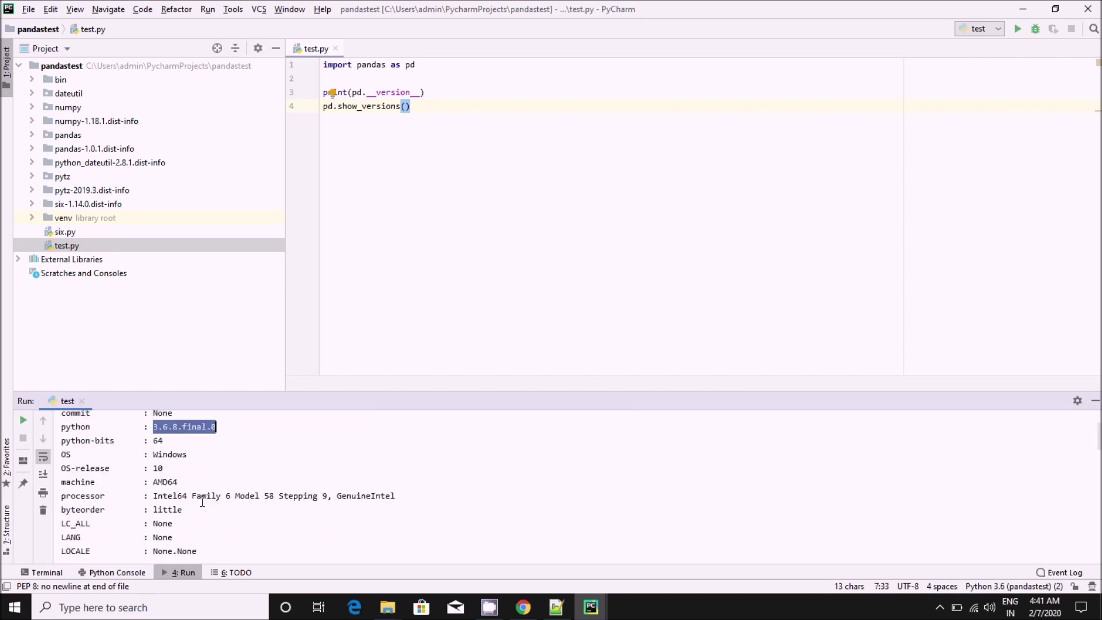
{"action": "scroll", "coordinate": [205, 503], "scroll_direction": "down", "scroll_amount": 1}
{"action": "scroll", "coordinate": [224, 505], "scroll_direction": "down", "scroll_amount": 1}
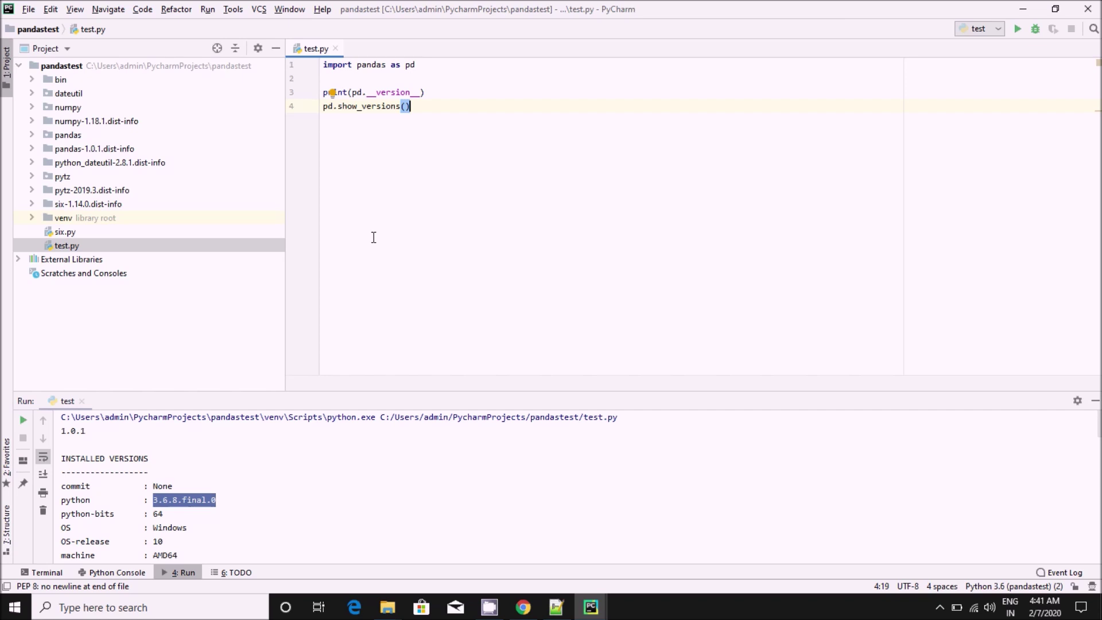
{"action": "left_click", "coordinate": [387, 607]}
- In pandastest, select .idea, __pycache__ and the six, pytz, dateutil, pandas and numpy dist-info folders
{"action": "left_click", "coordinate": [315, 556]}
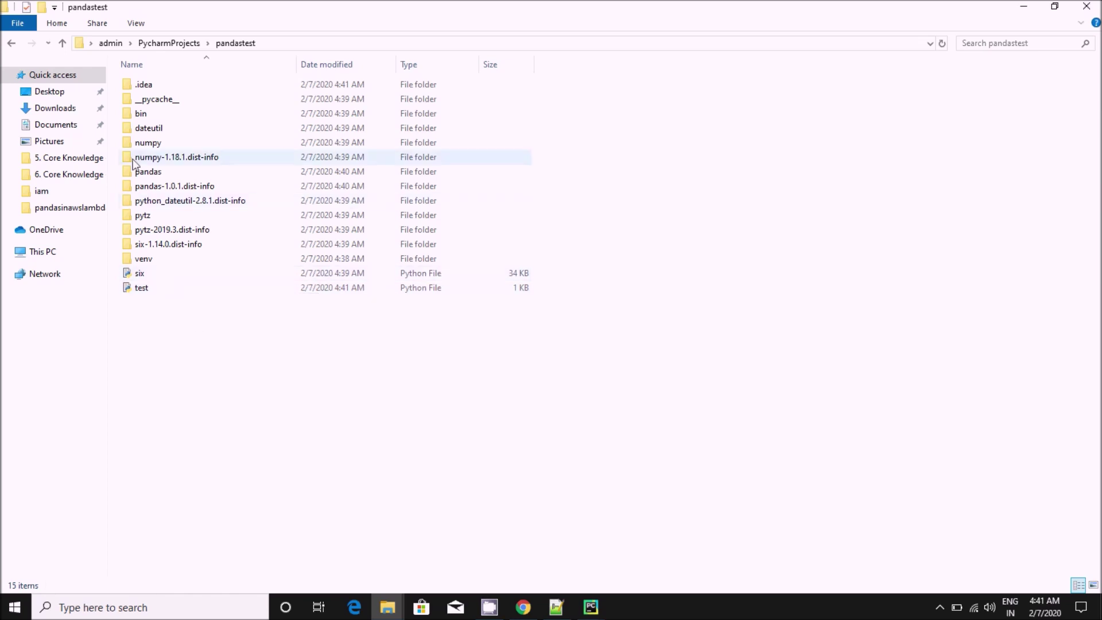
{"action": "left_click", "coordinate": [177, 246]}
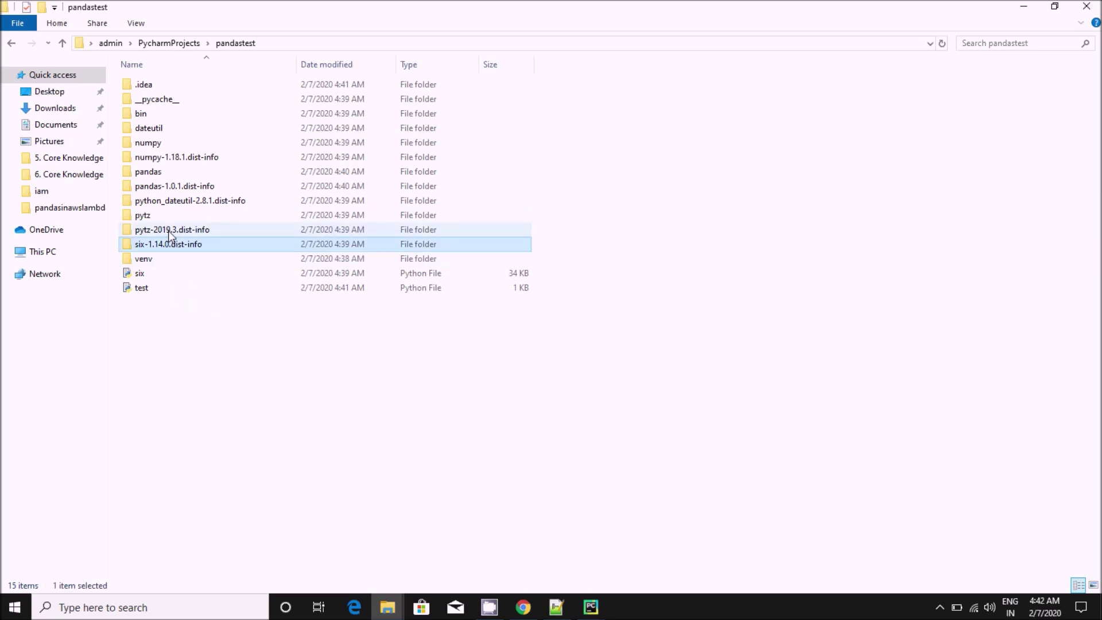
{"action": "left_click", "coordinate": [167, 231], "text": "ctrl"}
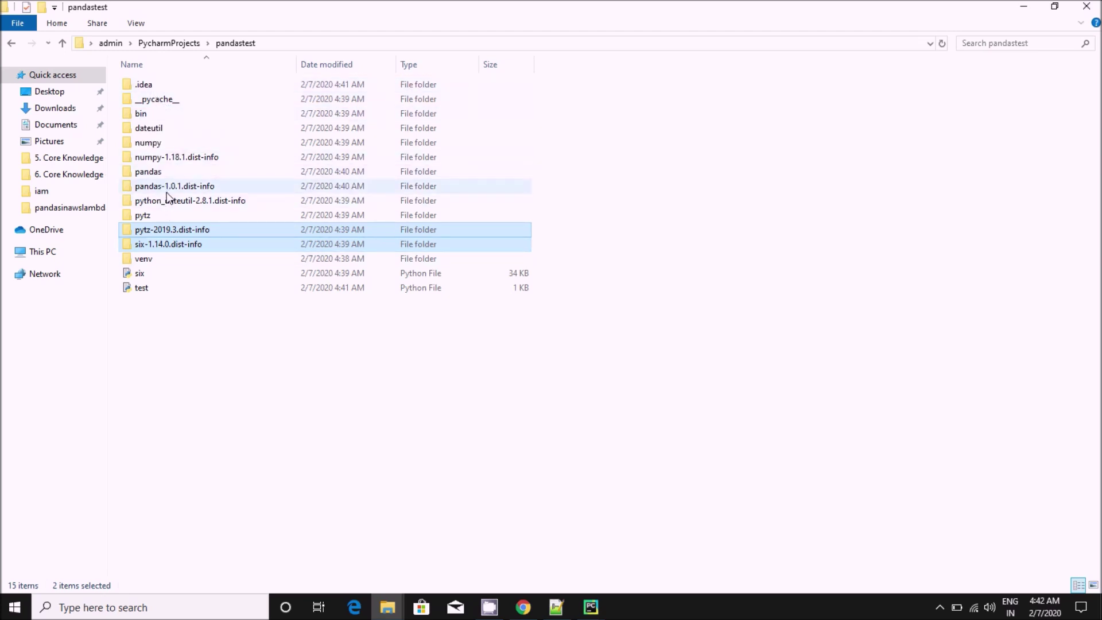
{"action": "left_click_drag", "start_coordinate": [166, 207], "coordinate": [172, 186]}
{"action": "left_click", "coordinate": [172, 244]}
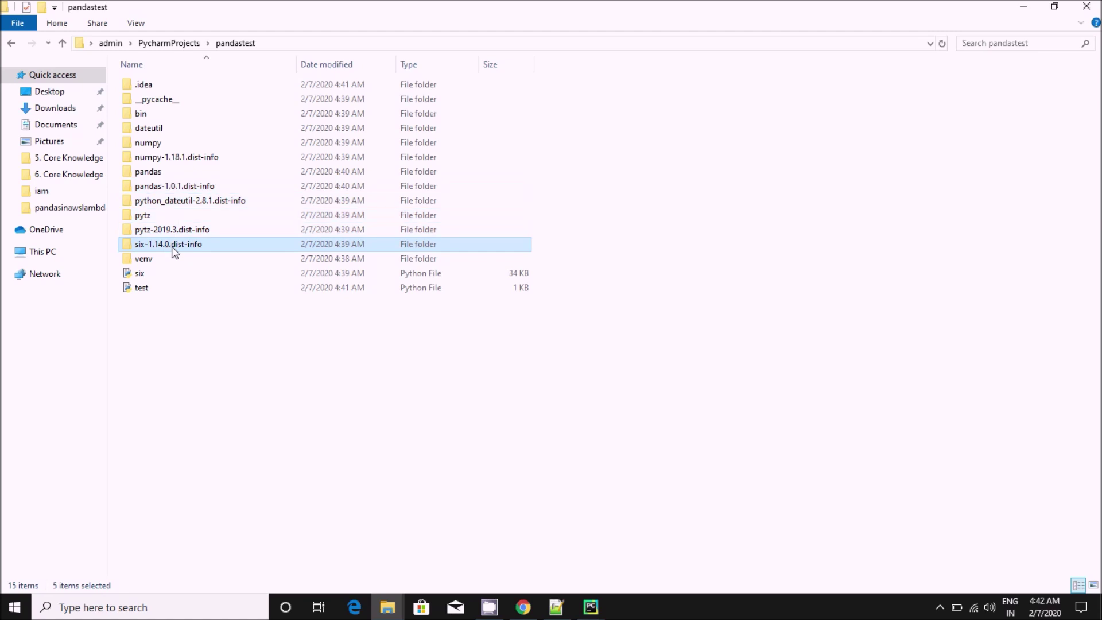
{"action": "left_click", "coordinate": [167, 229], "text": "ctrl"}
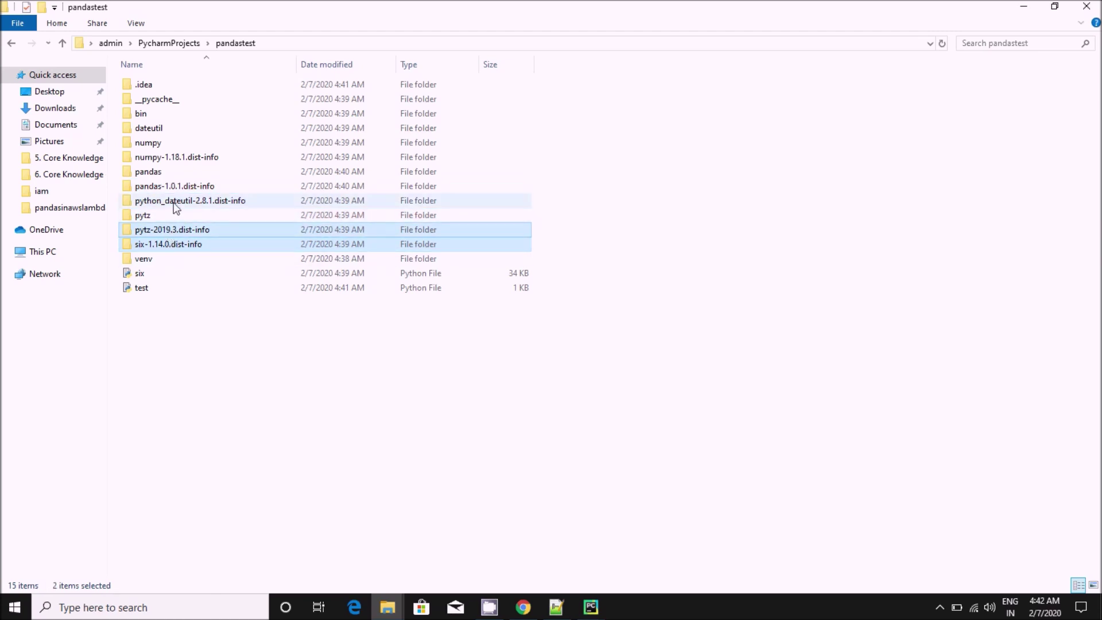
{"action": "left_click", "coordinate": [168, 201], "text": "ctrl"}
{"action": "left_click", "coordinate": [176, 157], "text": "ctrl"}
{"action": "left_click", "coordinate": [151, 101], "text": "ctrl"}
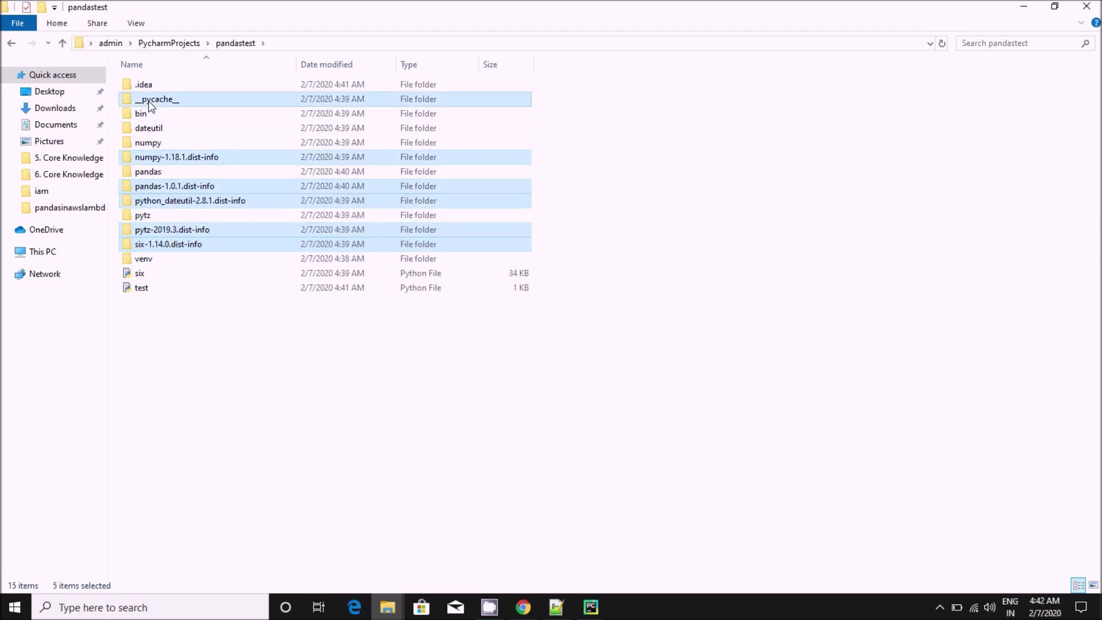
{"action": "left_click", "coordinate": [144, 84], "text": "ctrl"}
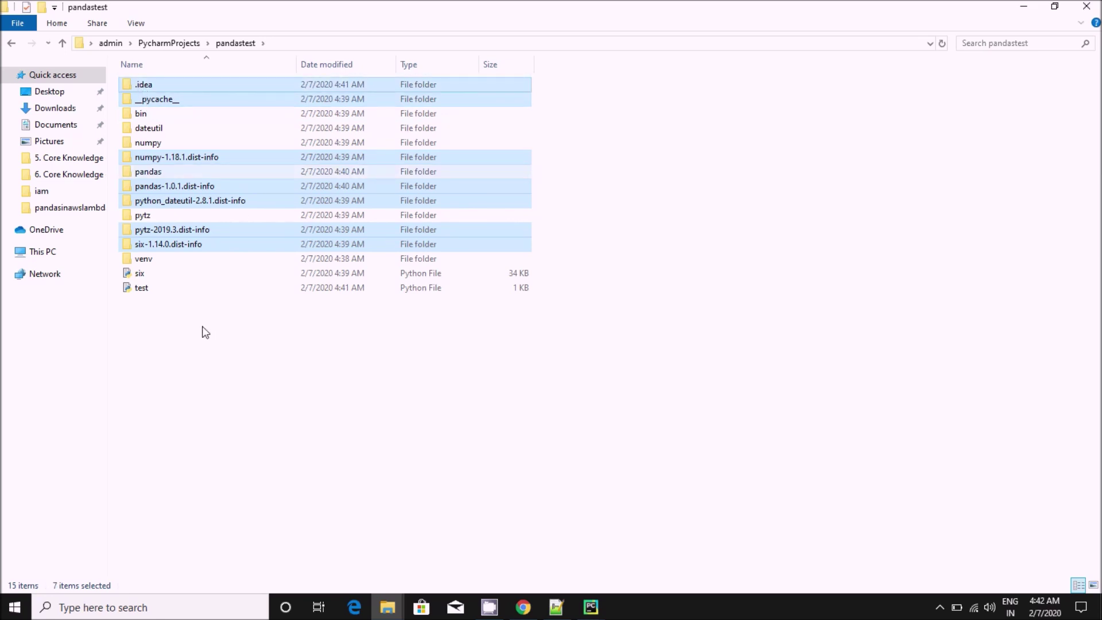
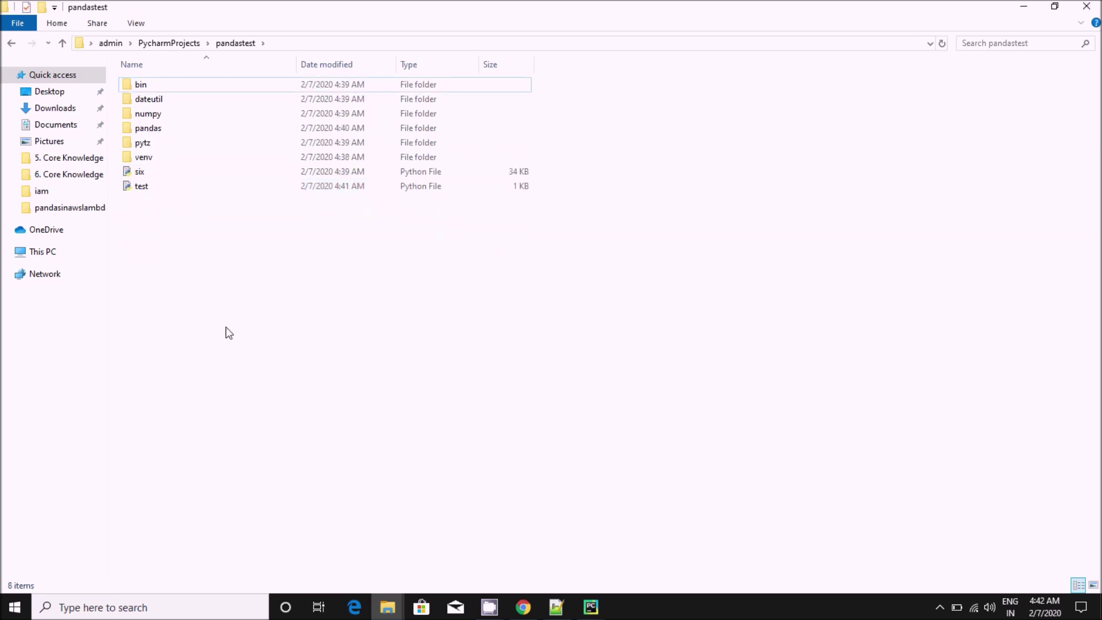
- Confirm the pandastestwith36 handler reads lambda_function.lambda_handler
{"action": "left_click", "coordinate": [141, 187]}
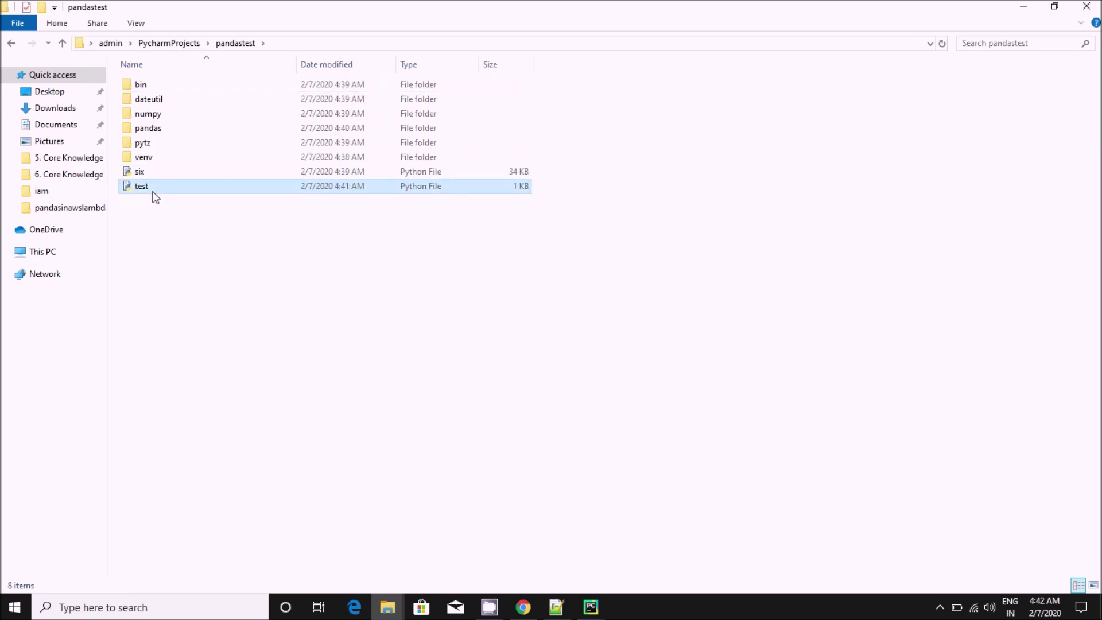
{"action": "left_click", "coordinate": [523, 609]}
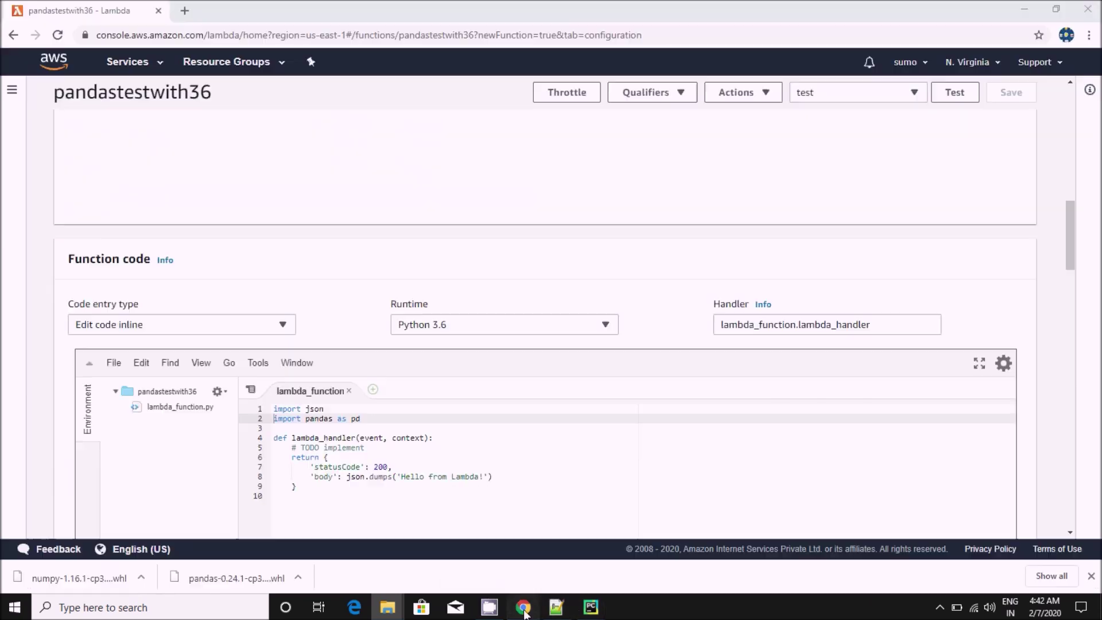
{"action": "double_click", "coordinate": [747, 325]}
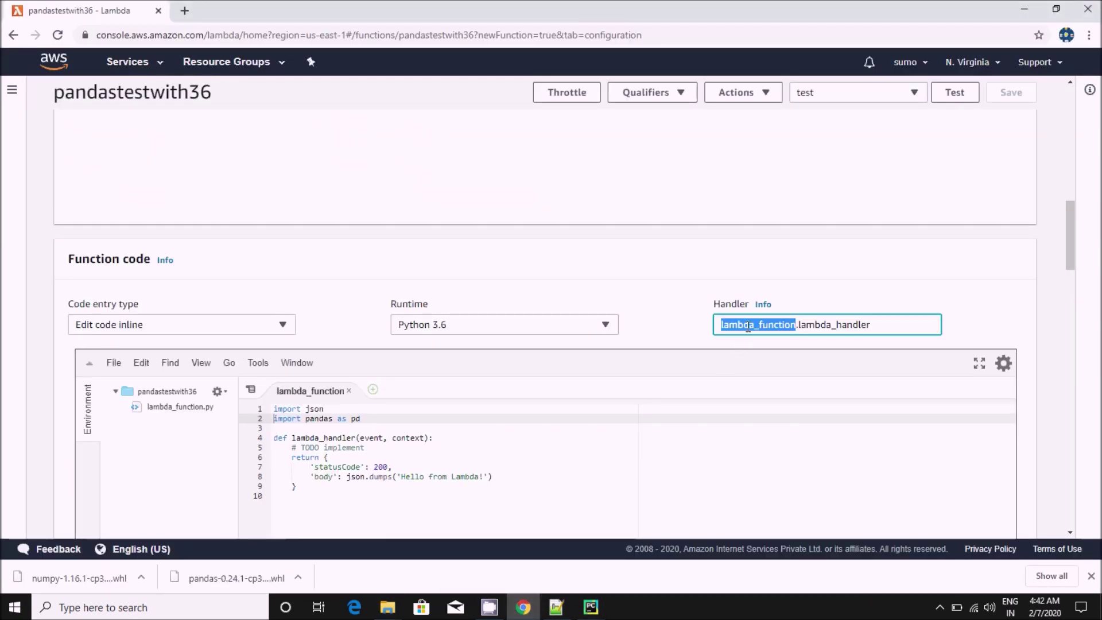
{"action": "double_click", "coordinate": [822, 325]}
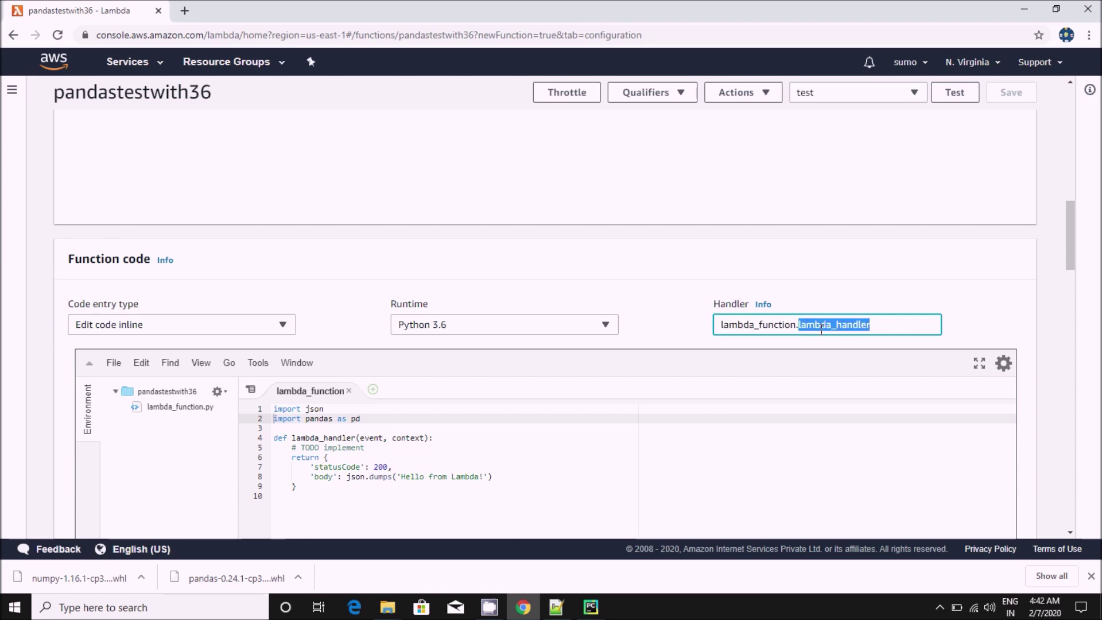
{"action": "left_click", "coordinate": [557, 608]}
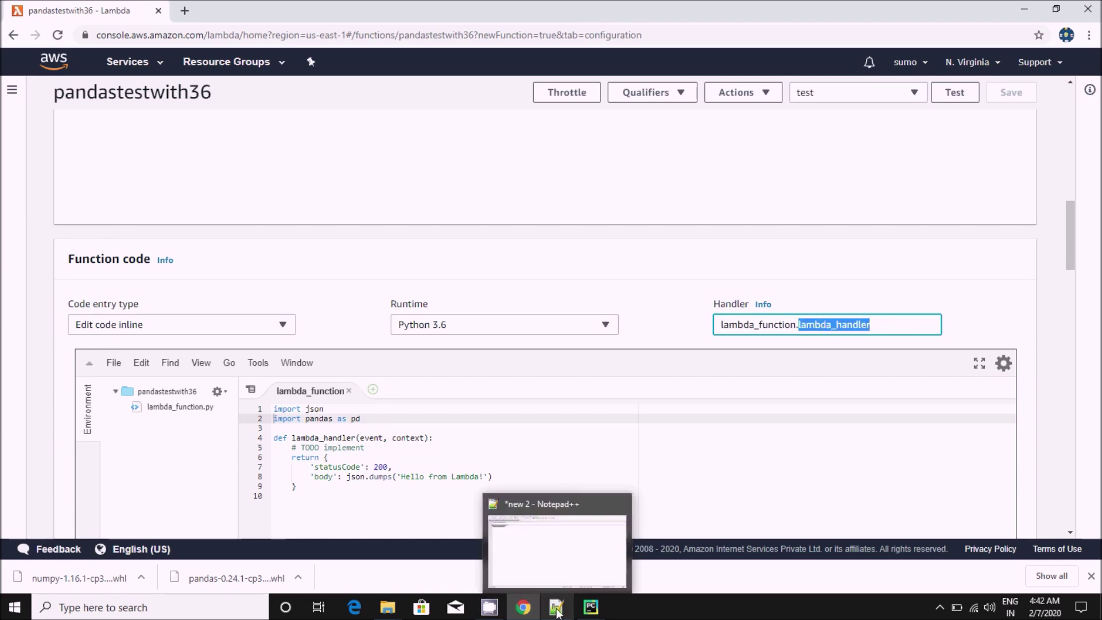
- Keep the missing lambda_function.py open and compare its pandas import with the PyCharm test script
{"action": "left_click", "coordinate": [155, 56]}
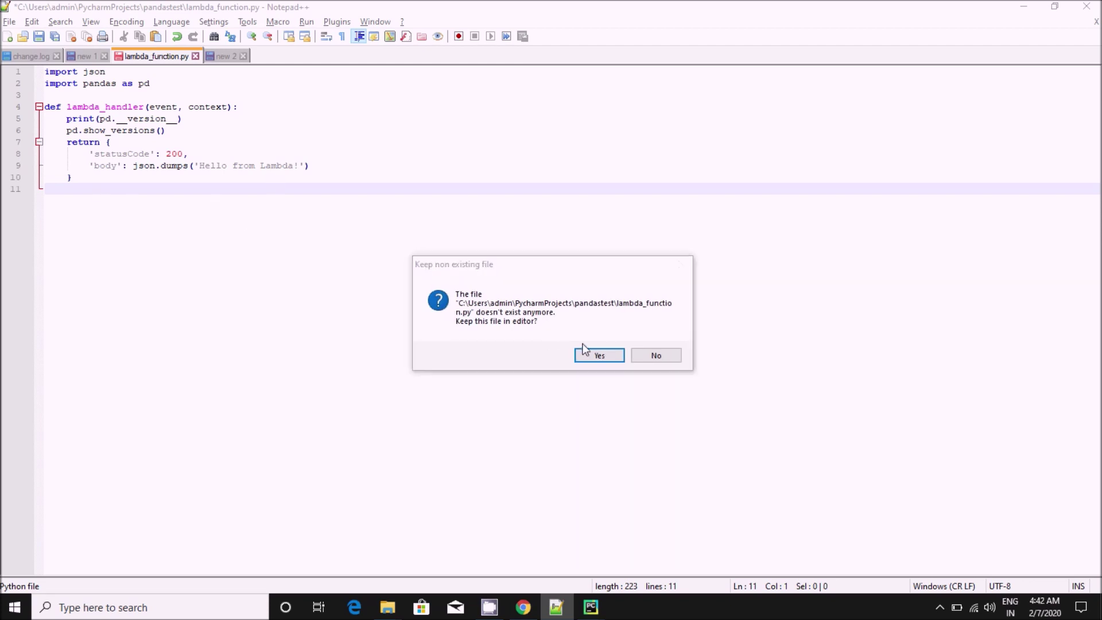
{"action": "left_click", "coordinate": [599, 355]}
{"action": "left_click_drag", "start_coordinate": [94, 188], "coordinate": [19, 74]}
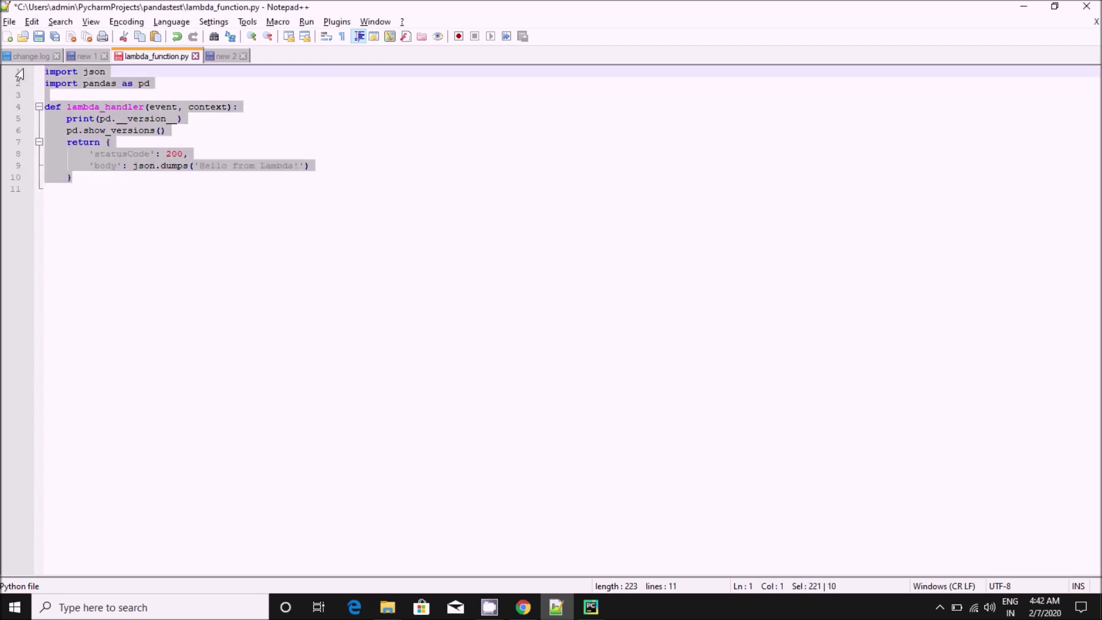
{"action": "left_click", "coordinate": [156, 193]}
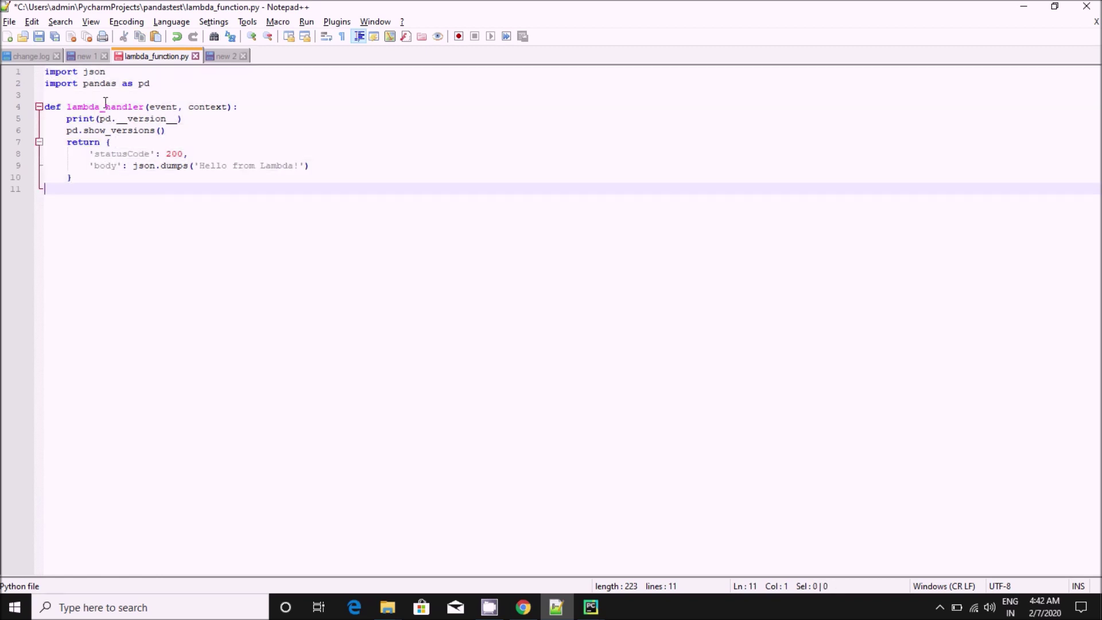
{"action": "left_click_drag", "start_coordinate": [151, 85], "coordinate": [50, 86]}
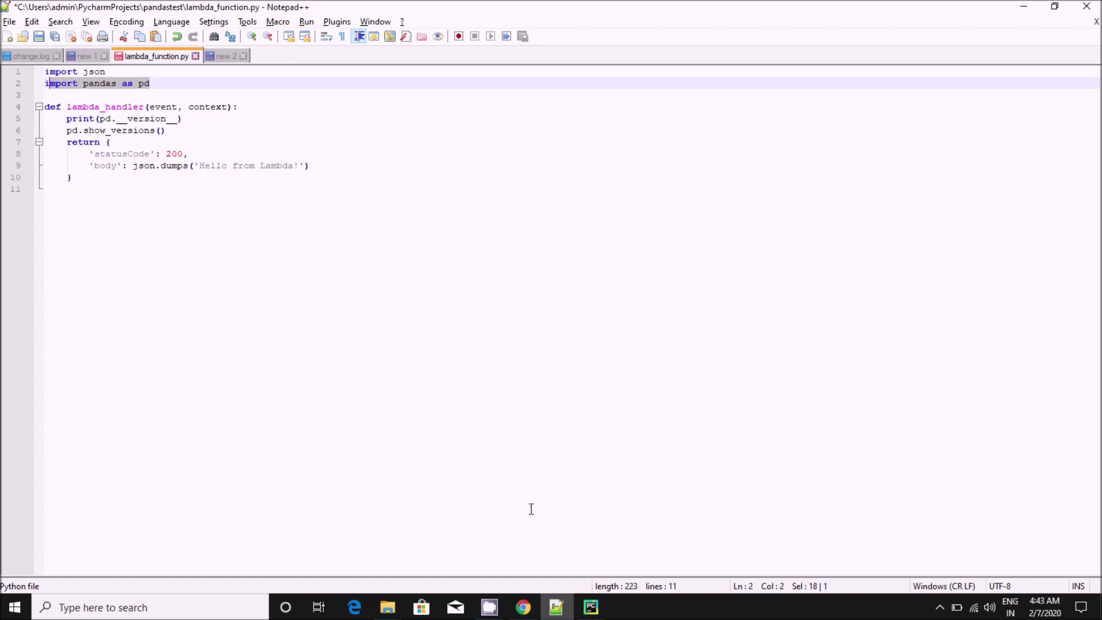
{"action": "left_click", "coordinate": [591, 606]}
{"action": "left_click", "coordinate": [516, 530]}
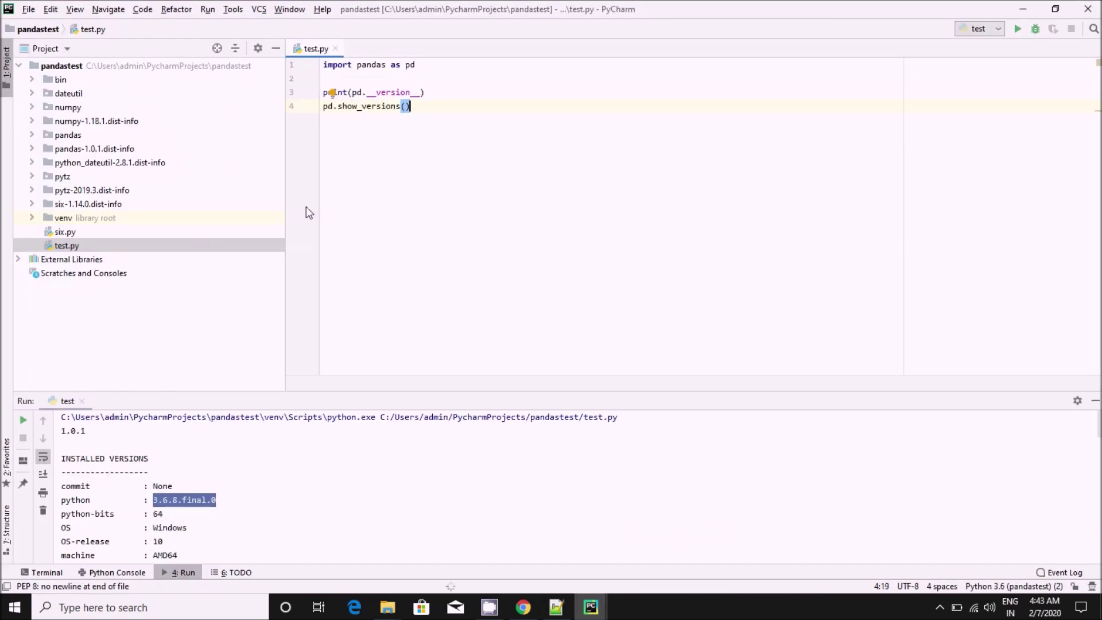
{"action": "left_click", "coordinate": [1023, 9]}
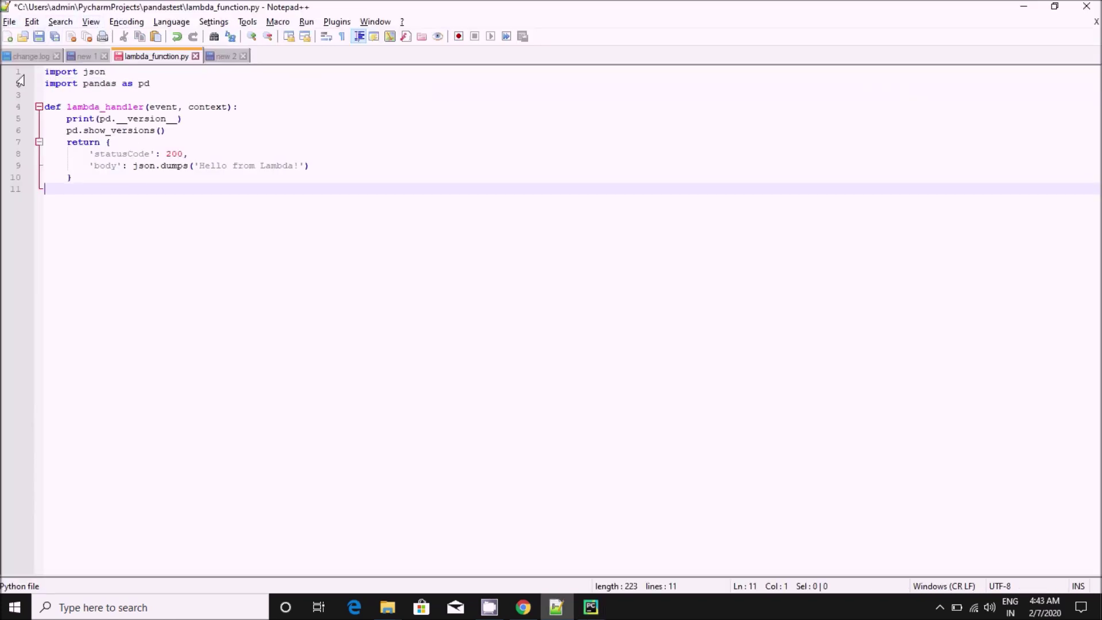
- Close the old lambda_function.py unsaved and save the new handler code as lambda_function.py in pandastest
{"action": "left_click", "coordinate": [9, 22]}
{"action": "left_click", "coordinate": [155, 55]}
{"action": "key", "text": "ctrl+a"}
{"action": "left_click", "coordinate": [196, 56]}
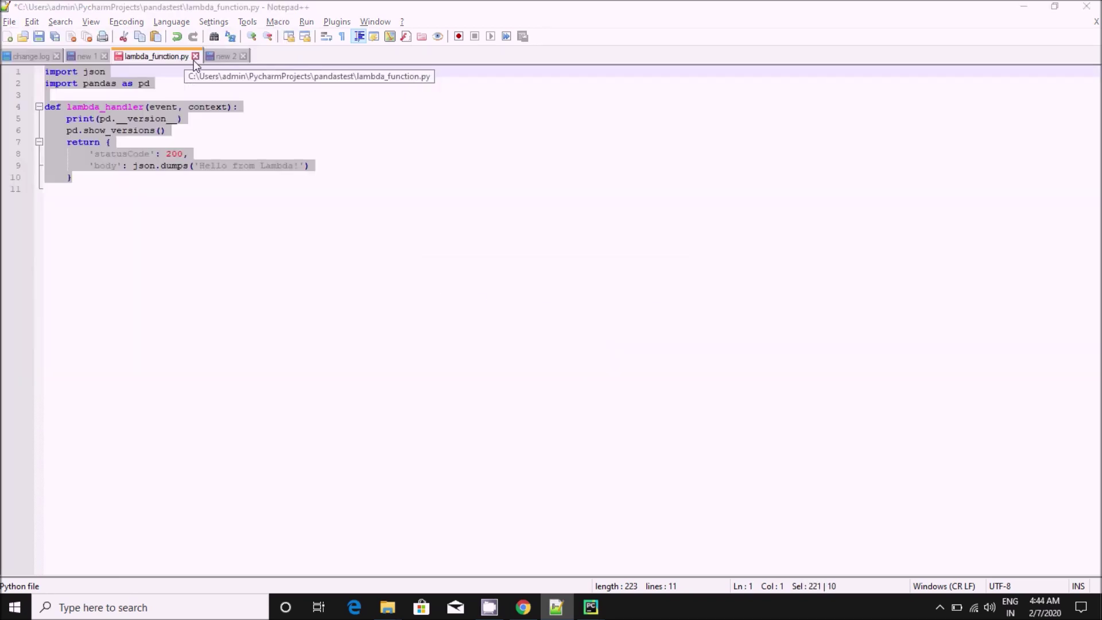
{"action": "left_click", "coordinate": [597, 351]}
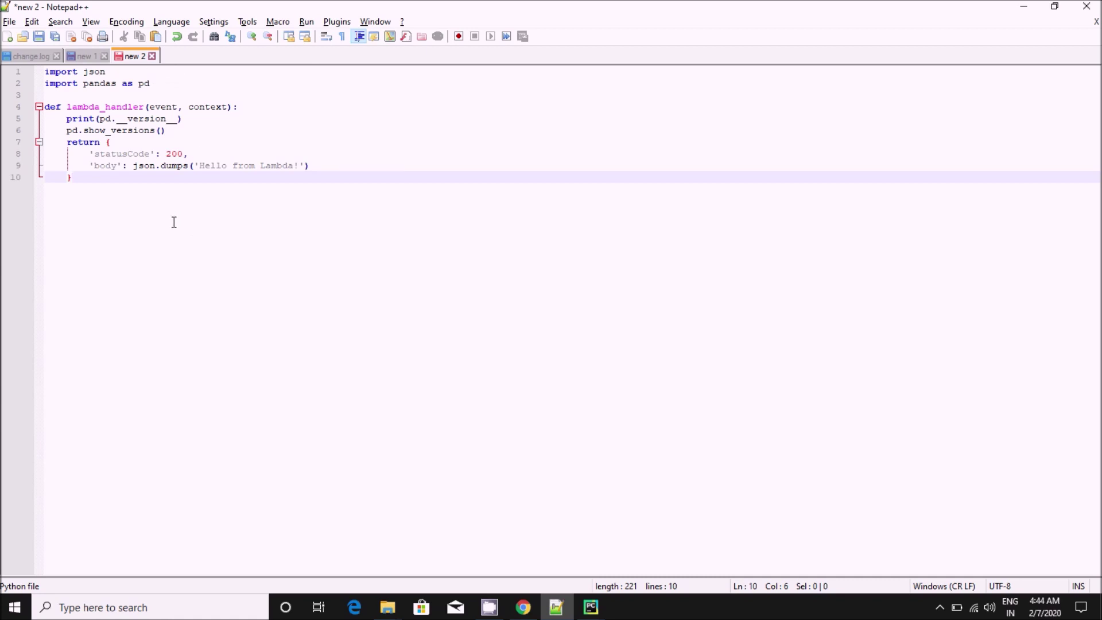
{"action": "key", "text": "ctrl+s"}
{"action": "type", "text": "lambda_function.py"}
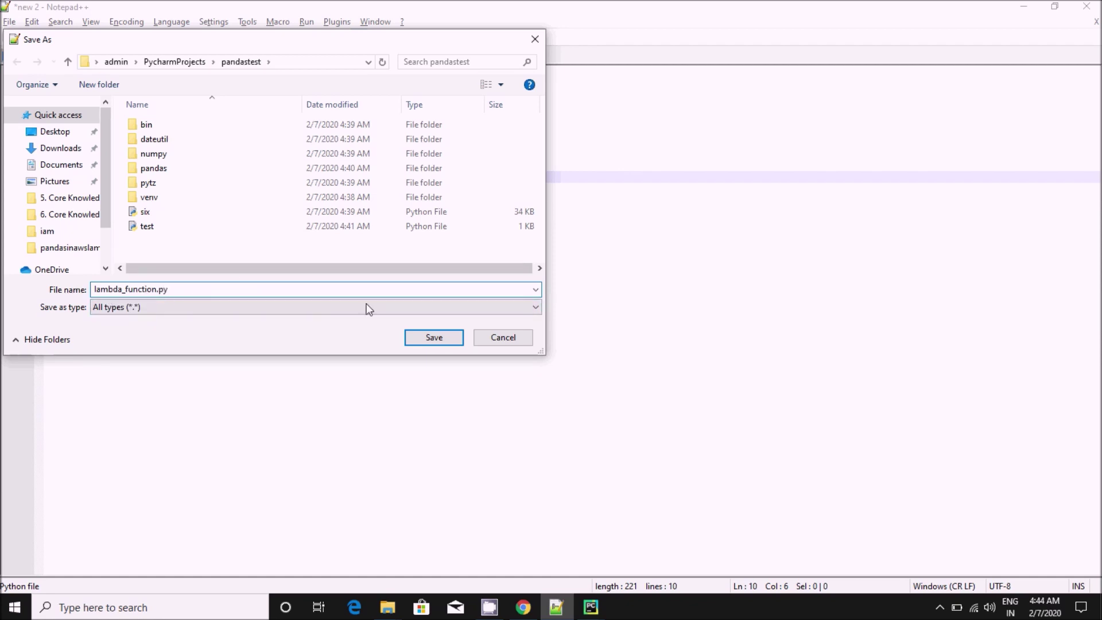
{"action": "left_click", "coordinate": [434, 336]}
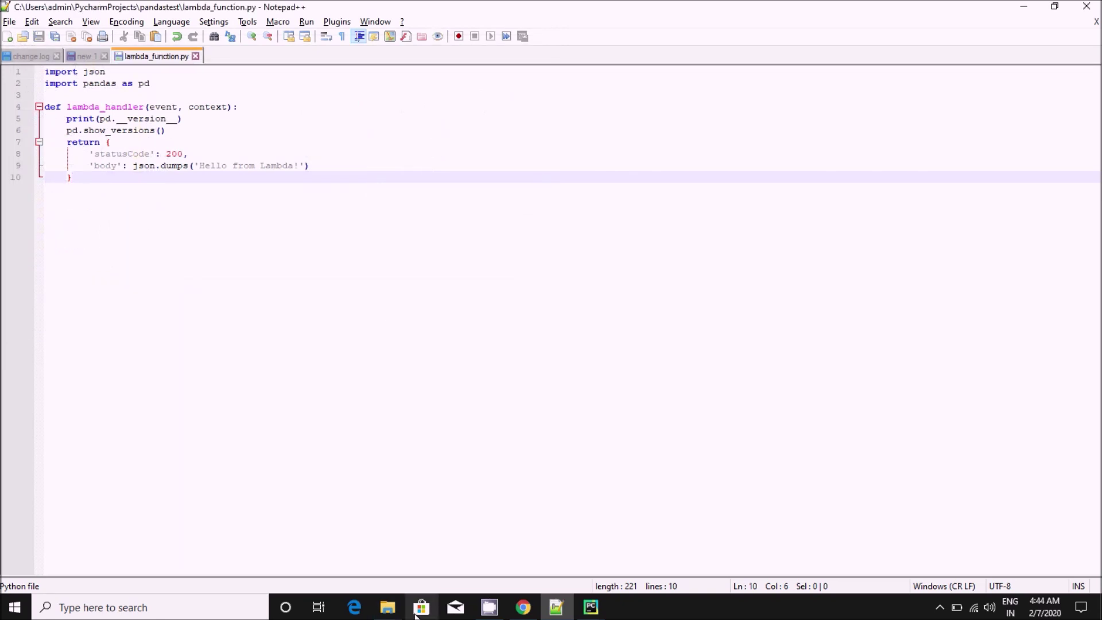
- Permanently delete test.py from the pandastest folder
{"action": "left_click", "coordinate": [387, 607]}
{"action": "left_click", "coordinate": [461, 532]}
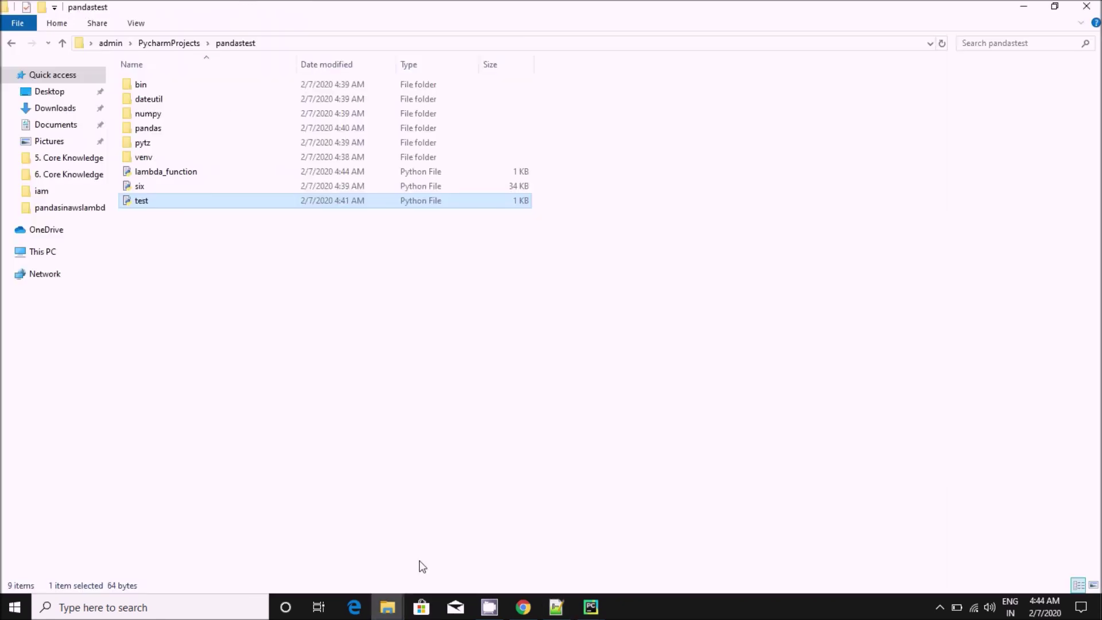
{"action": "left_click", "coordinate": [153, 200]}
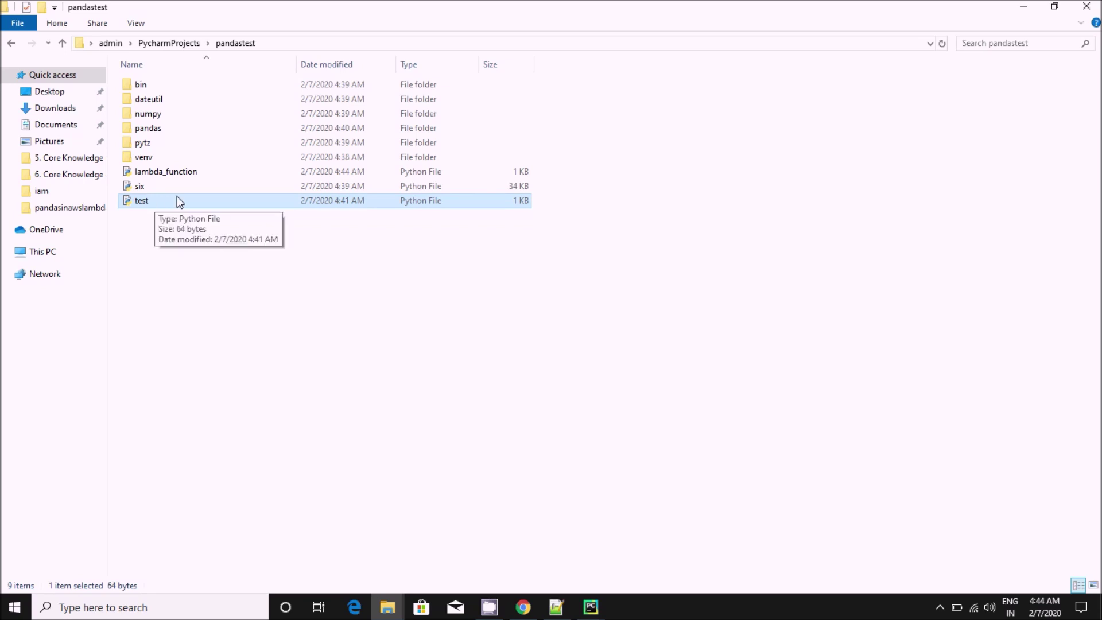
{"action": "key", "text": "shift+Delete"}
{"action": "key", "text": "Return"}
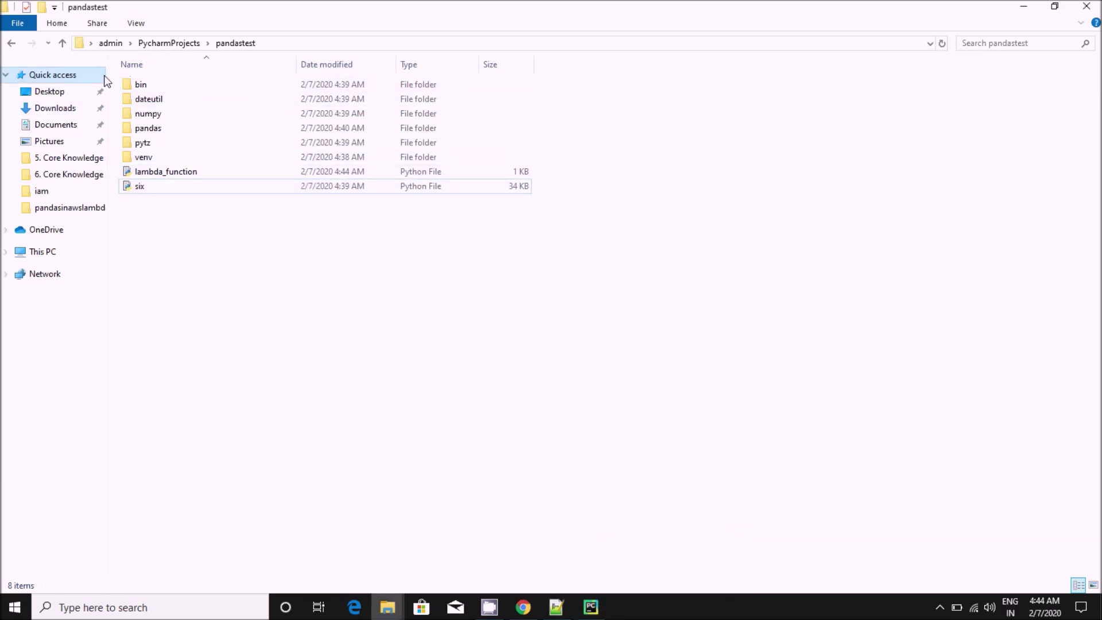
- Zip all pandastest items into a compressed folder named archive
{"action": "left_click", "coordinate": [144, 84]}
{"action": "left_click", "coordinate": [144, 184], "text": "shift"}
{"action": "right_click", "coordinate": [145, 184]}
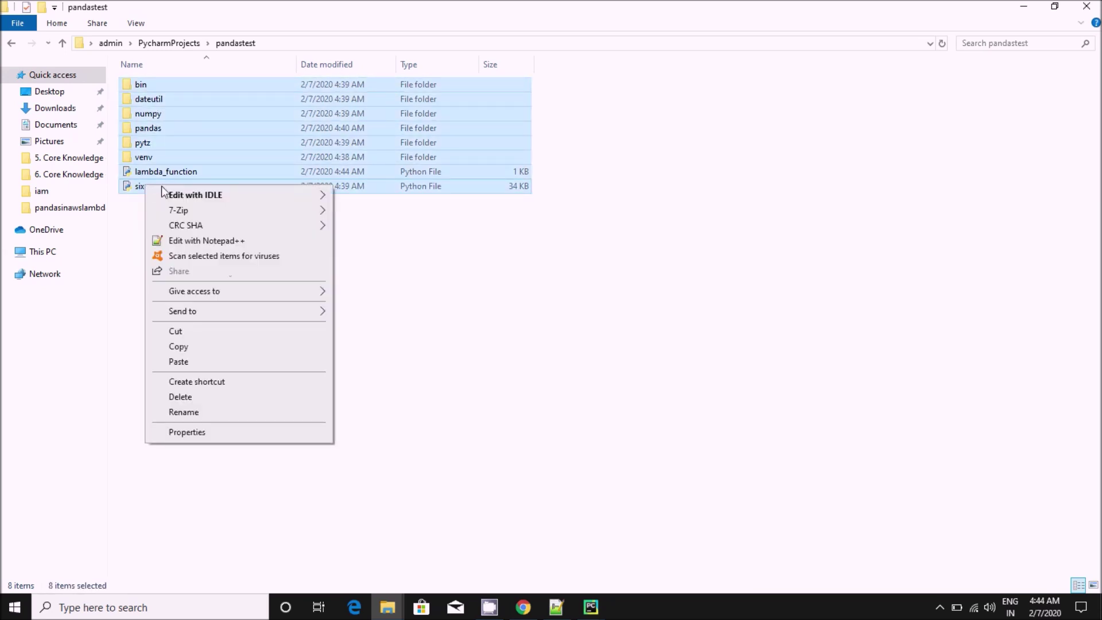
{"action": "mouse_move", "coordinate": [182, 311]}
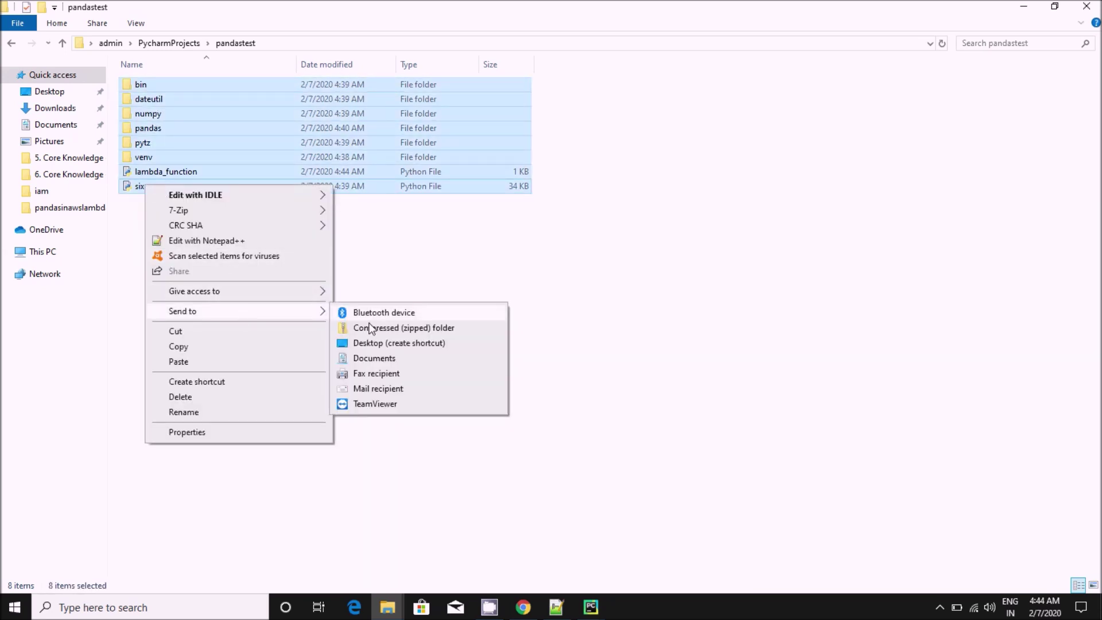
{"action": "left_click", "coordinate": [378, 327]}
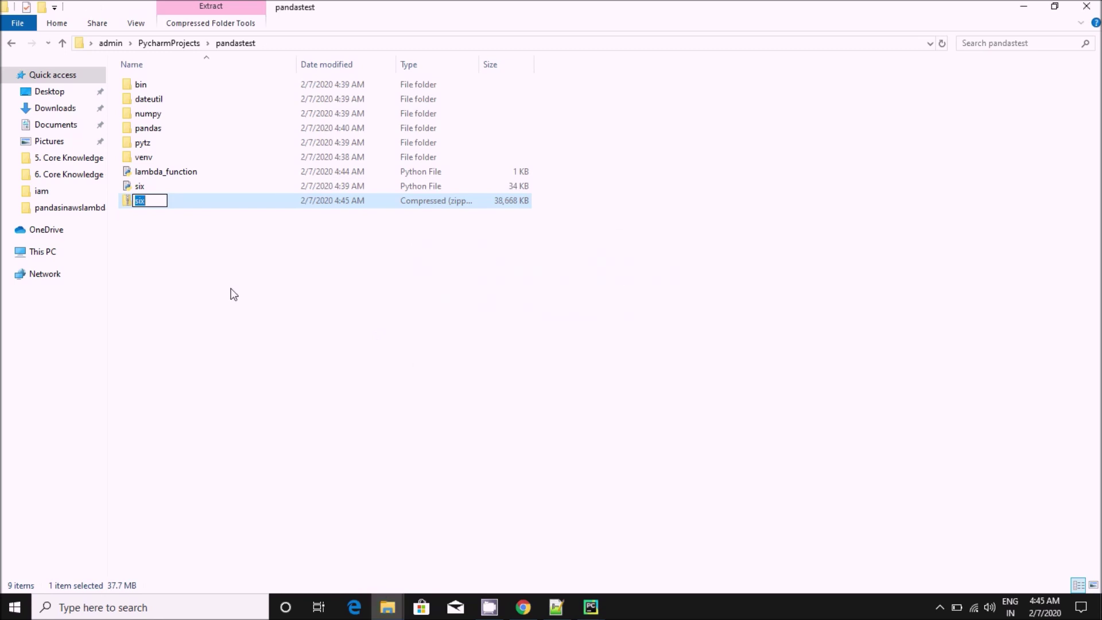
{"action": "type", "text": "archive"}
{"action": "key", "text": "Return"}
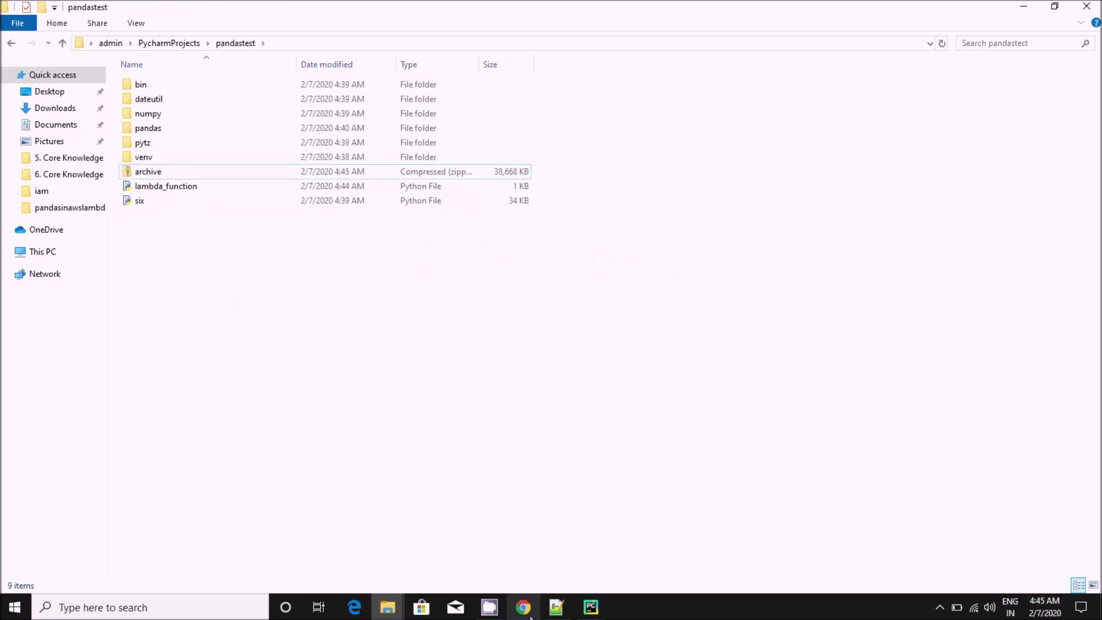
{"action": "left_click", "coordinate": [523, 607]}
- Upload and save archive.zip (37.8 MB) as the package, then dismiss the old failed test result
{"action": "left_click", "coordinate": [259, 325]}
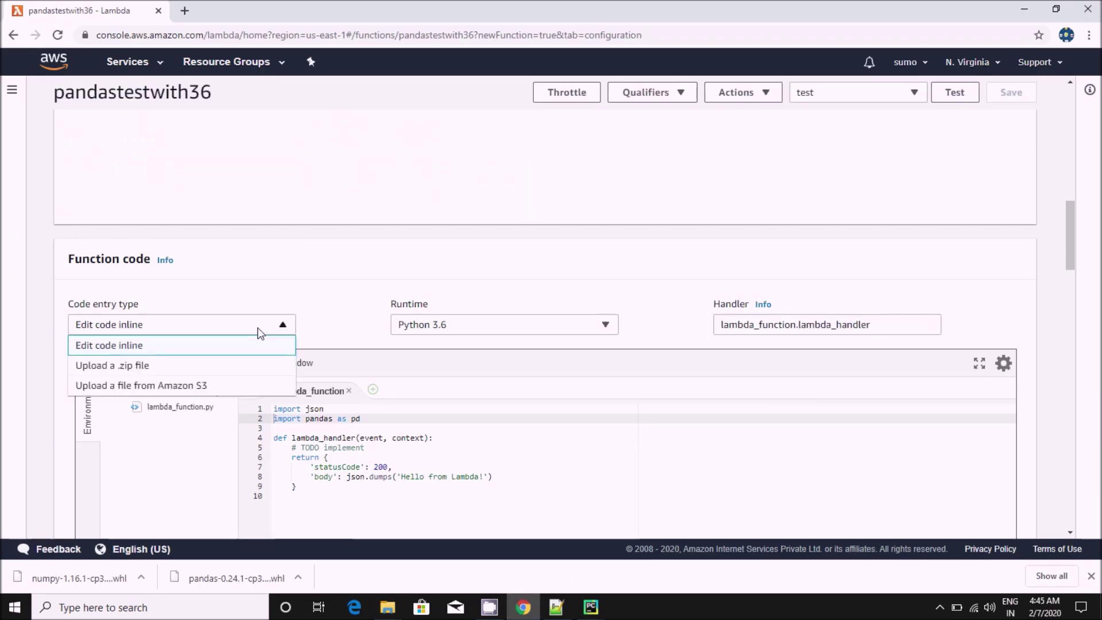
{"action": "left_click", "coordinate": [138, 365]}
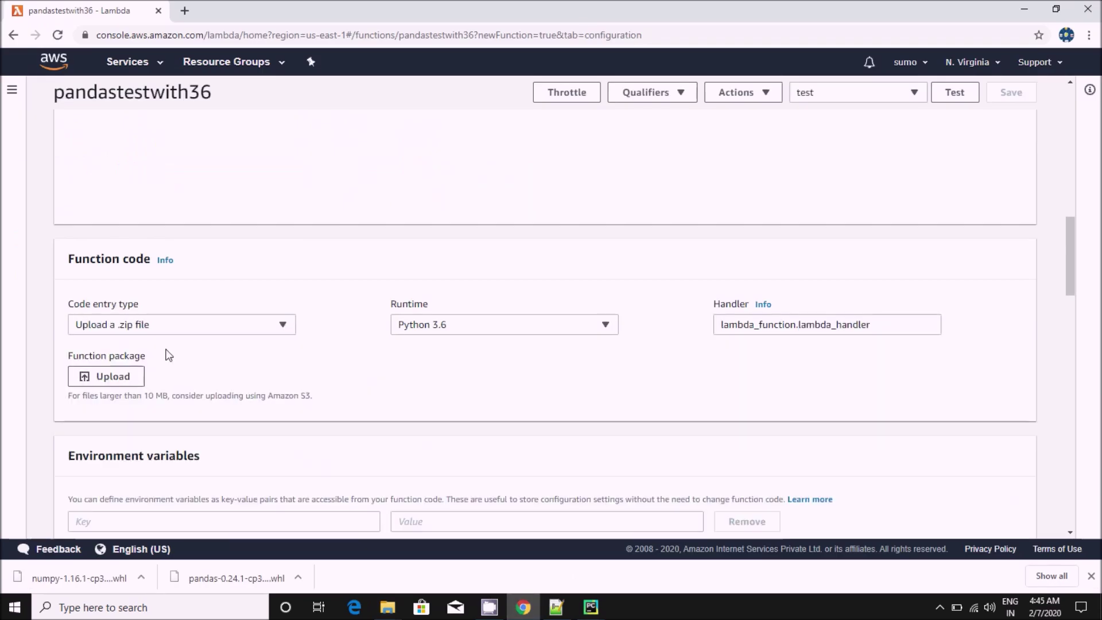
{"action": "left_click", "coordinate": [111, 379]}
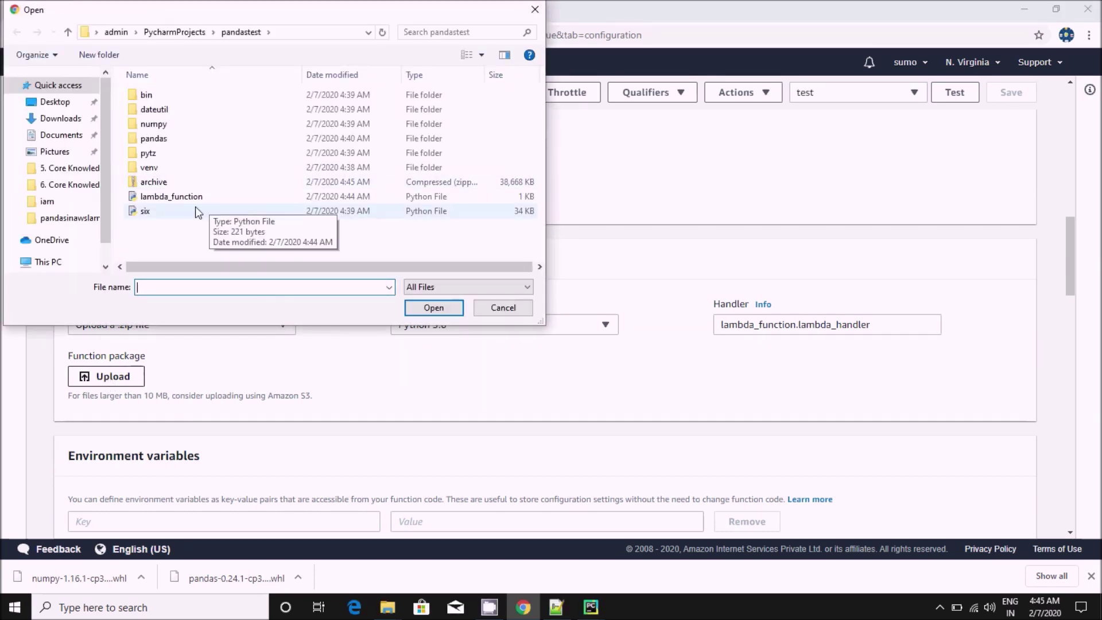
{"action": "left_click", "coordinate": [154, 182]}
{"action": "left_click", "coordinate": [433, 307]}
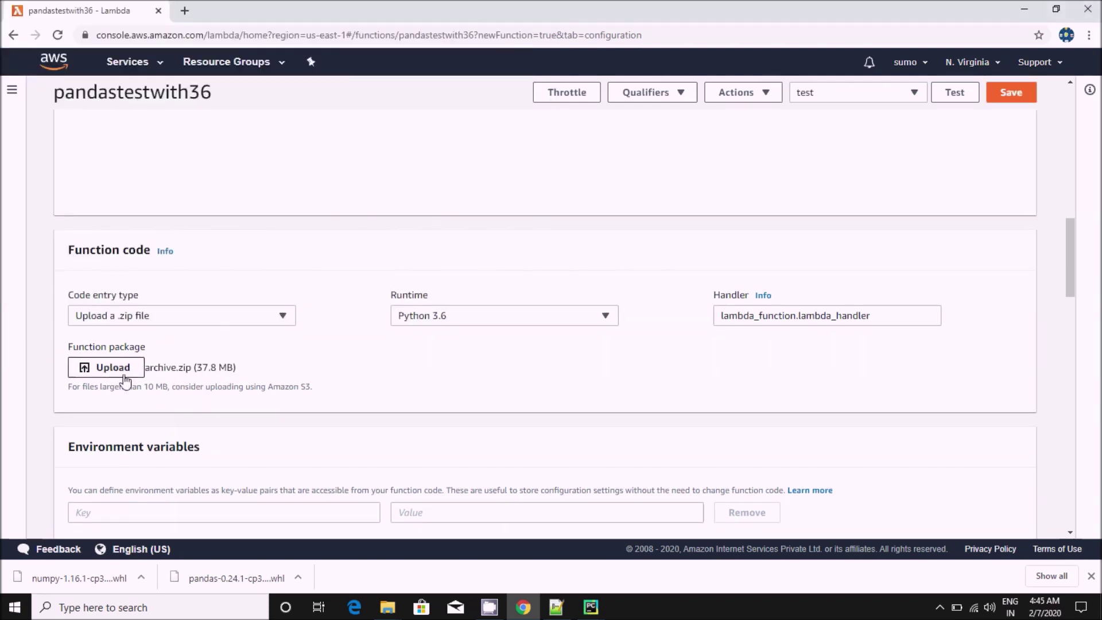
{"action": "left_click", "coordinate": [1010, 92]}
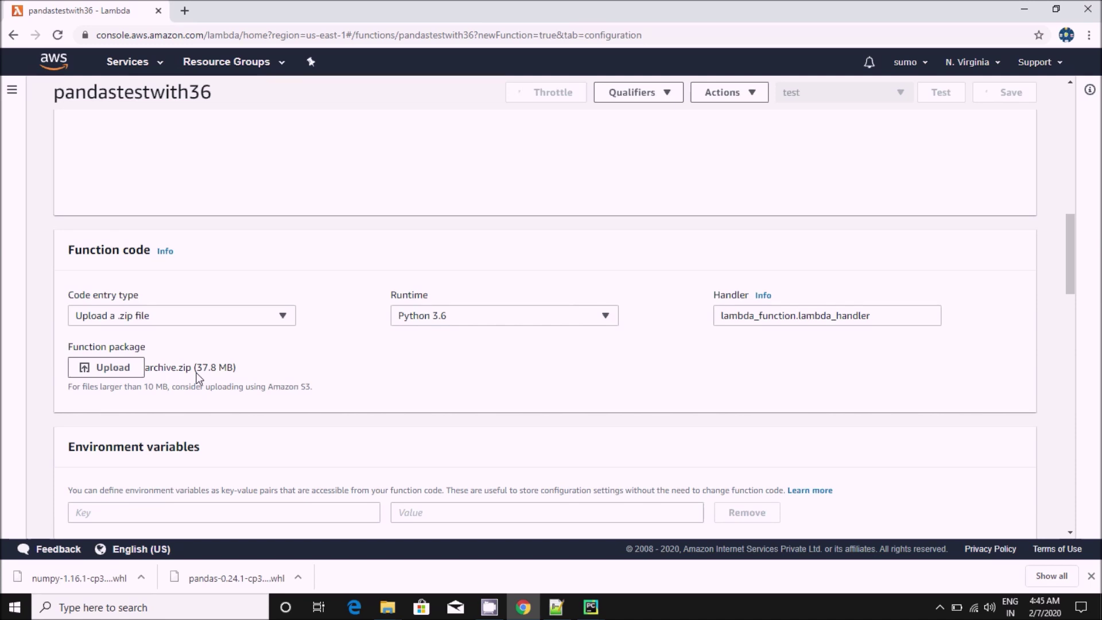
{"action": "scroll", "coordinate": [388, 345], "scroll_direction": "down", "scroll_amount": 3}
{"action": "scroll", "coordinate": [715, 387], "scroll_direction": "down", "scroll_amount": 5}
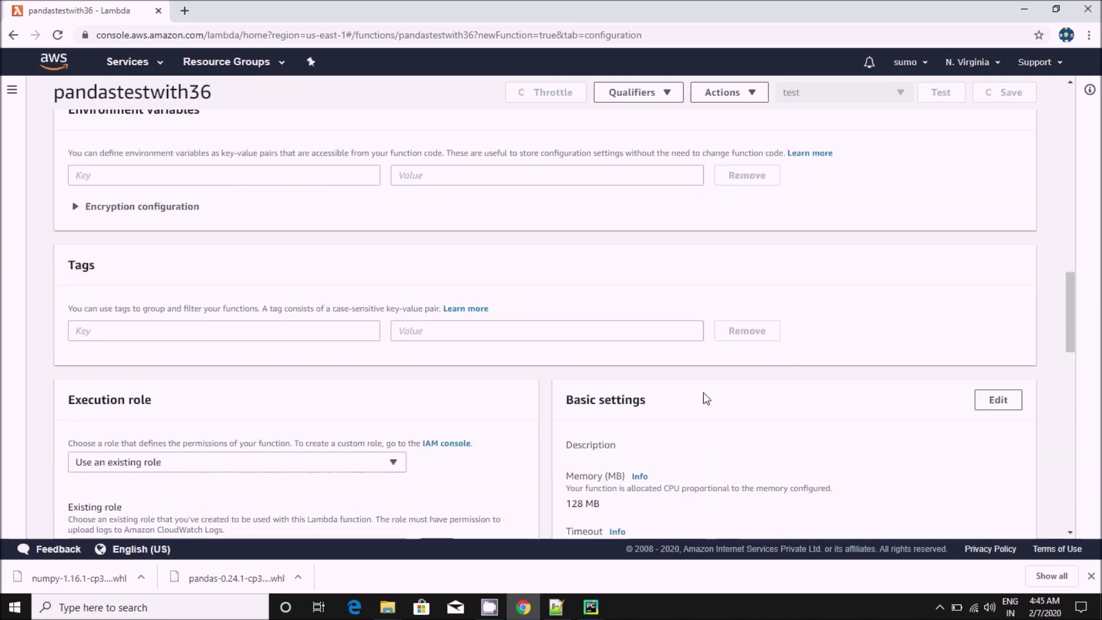
{"action": "scroll", "coordinate": [412, 379], "scroll_direction": "down", "scroll_amount": 2}
{"action": "scroll", "coordinate": [474, 246], "scroll_direction": "up", "scroll_amount": 4}
{"action": "scroll", "coordinate": [482, 262], "scroll_direction": "up", "scroll_amount": 4}
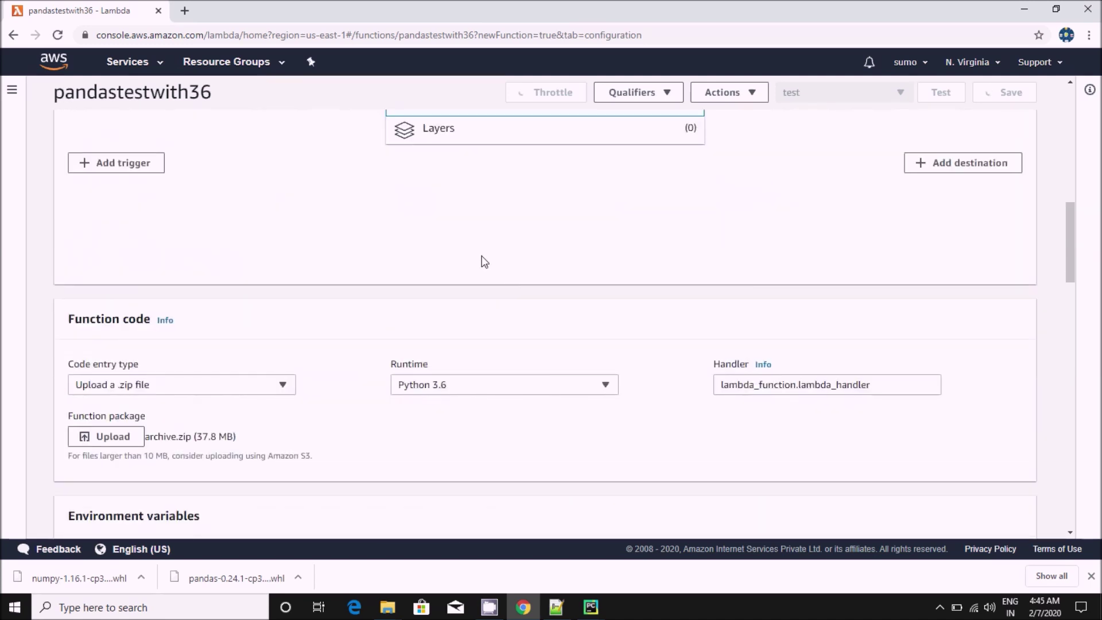
{"action": "scroll", "coordinate": [410, 243], "scroll_direction": "up", "scroll_amount": 4}
{"action": "scroll", "coordinate": [410, 244], "scroll_direction": "up", "scroll_amount": 2}
{"action": "scroll", "coordinate": [500, 302], "scroll_direction": "up", "scroll_amount": 4}
{"action": "scroll", "coordinate": [500, 301], "scroll_direction": "up", "scroll_amount": 4}
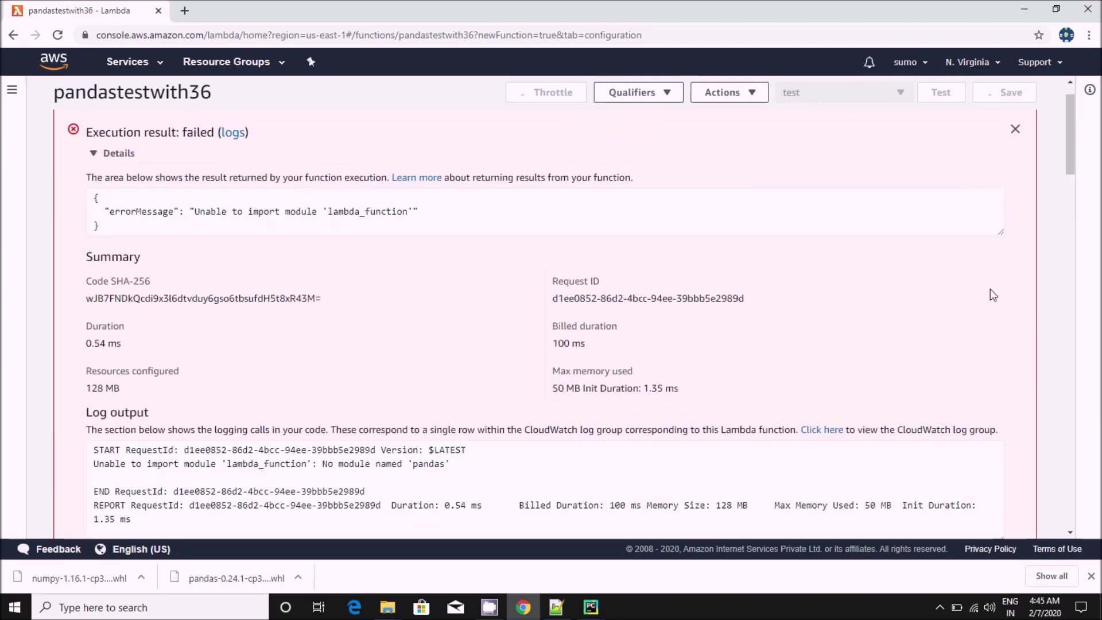
{"action": "scroll", "coordinate": [991, 293], "scroll_direction": "up", "scroll_amount": 2}
{"action": "left_click", "coordinate": [1015, 173]}
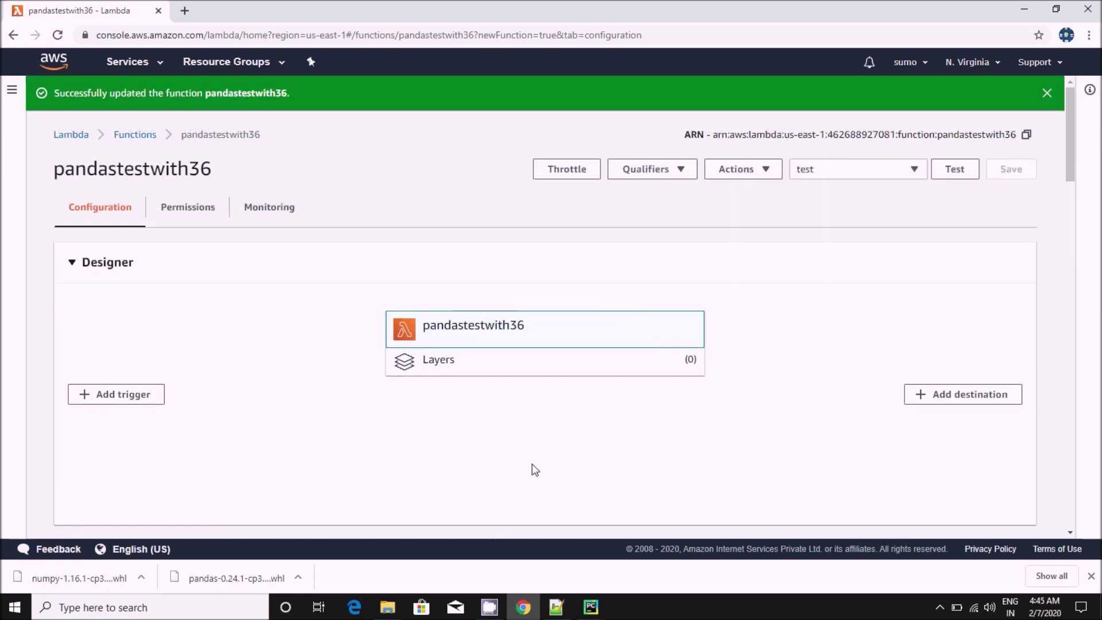
{"action": "left_click", "coordinate": [750, 169]}
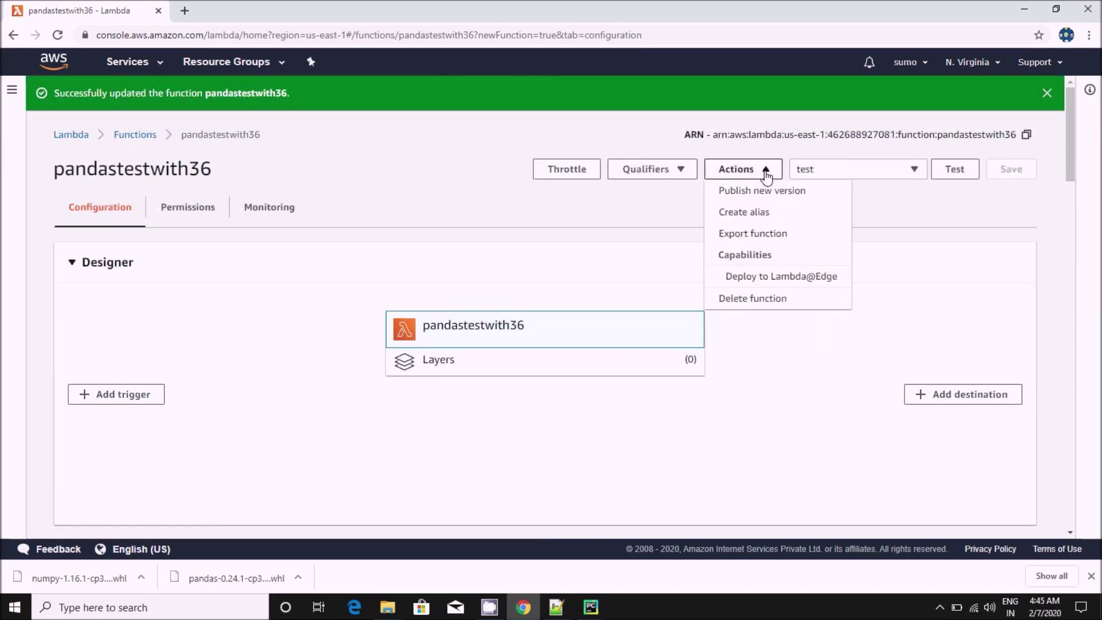
- Look at Export function without downloading, then start a new test run of pandastestwith36
{"action": "left_click", "coordinate": [747, 235]}
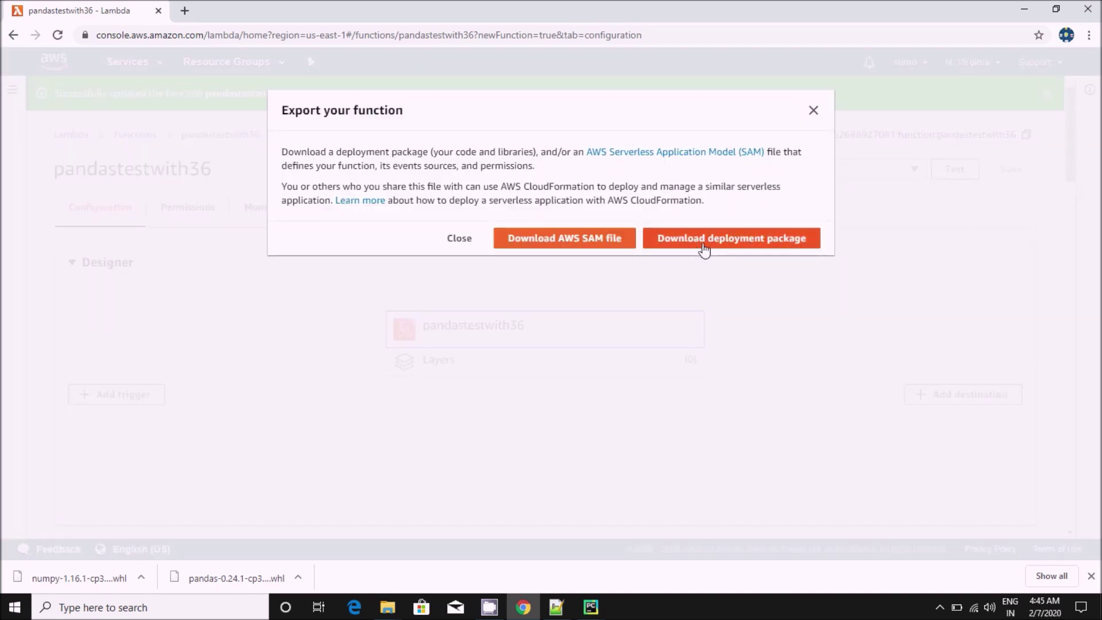
{"action": "left_click", "coordinate": [812, 111]}
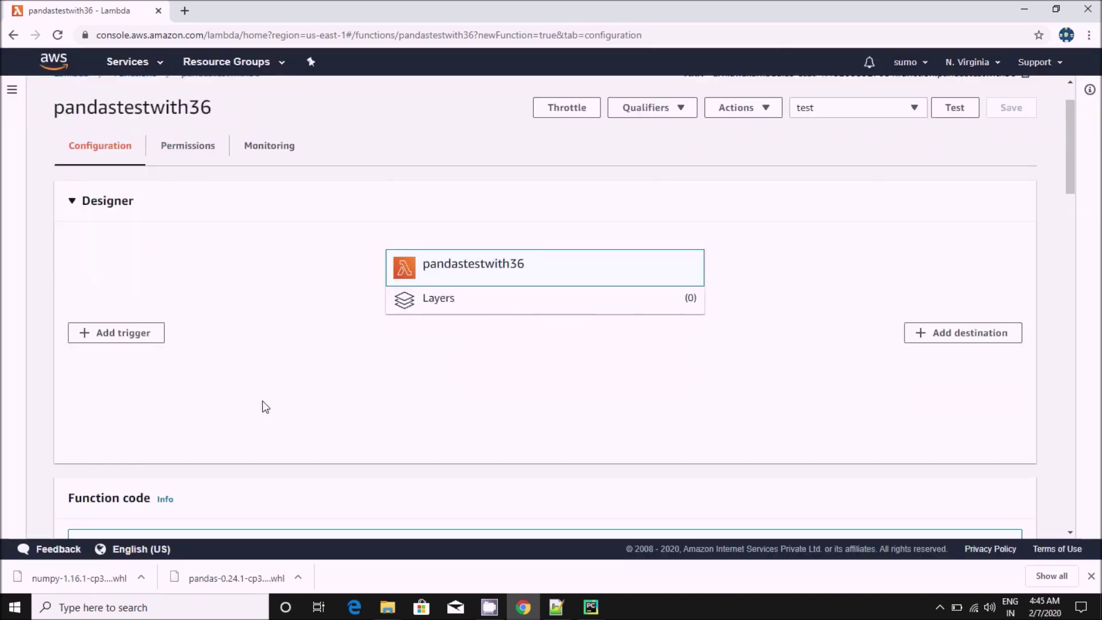
{"action": "scroll", "coordinate": [263, 400], "scroll_direction": "down", "scroll_amount": 3}
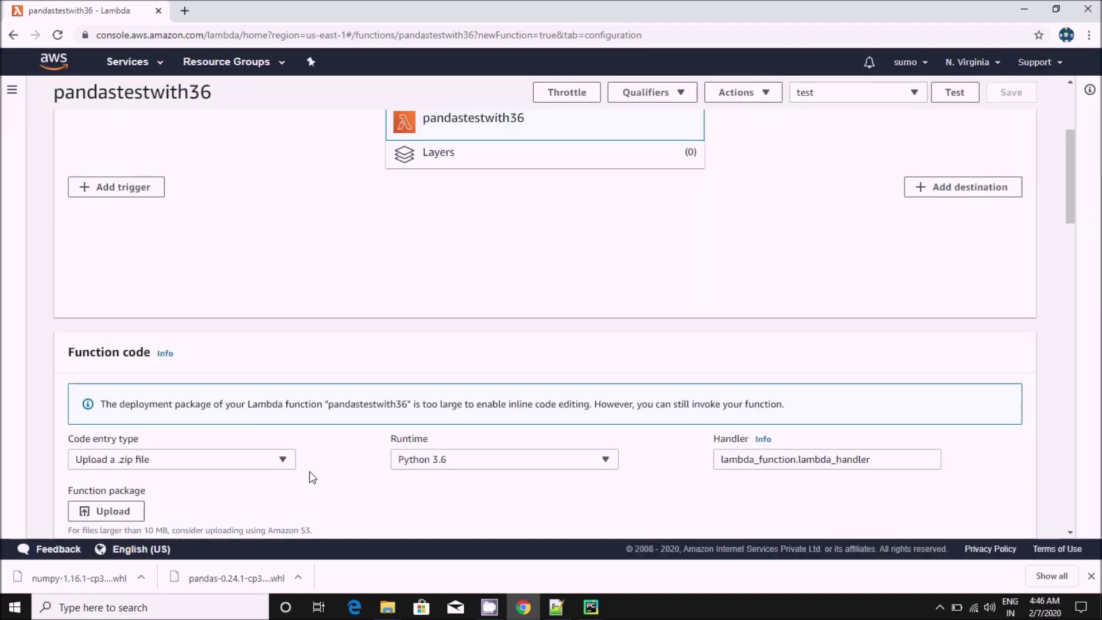
{"action": "scroll", "coordinate": [603, 319], "scroll_direction": "up", "scroll_amount": 1}
{"action": "scroll", "coordinate": [602, 319], "scroll_direction": "down", "scroll_amount": 4}
{"action": "scroll", "coordinate": [594, 319], "scroll_direction": "down", "scroll_amount": 1}
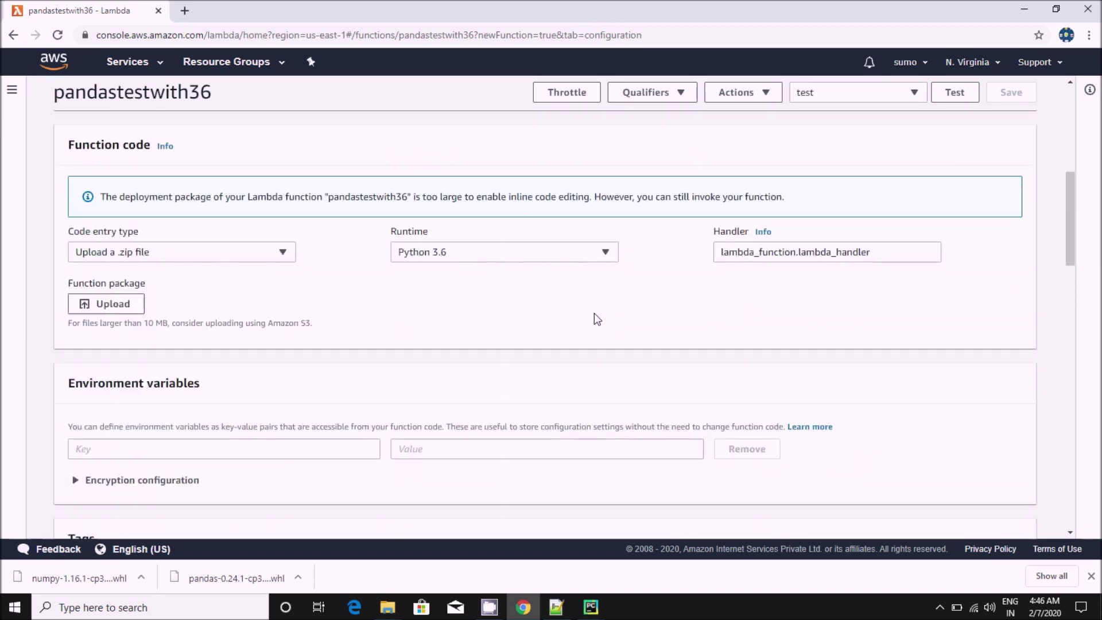
{"action": "scroll", "coordinate": [594, 318], "scroll_direction": "up", "scroll_amount": 5}
{"action": "scroll", "coordinate": [594, 319], "scroll_direction": "up", "scroll_amount": 2}
{"action": "left_click", "coordinate": [954, 92]}
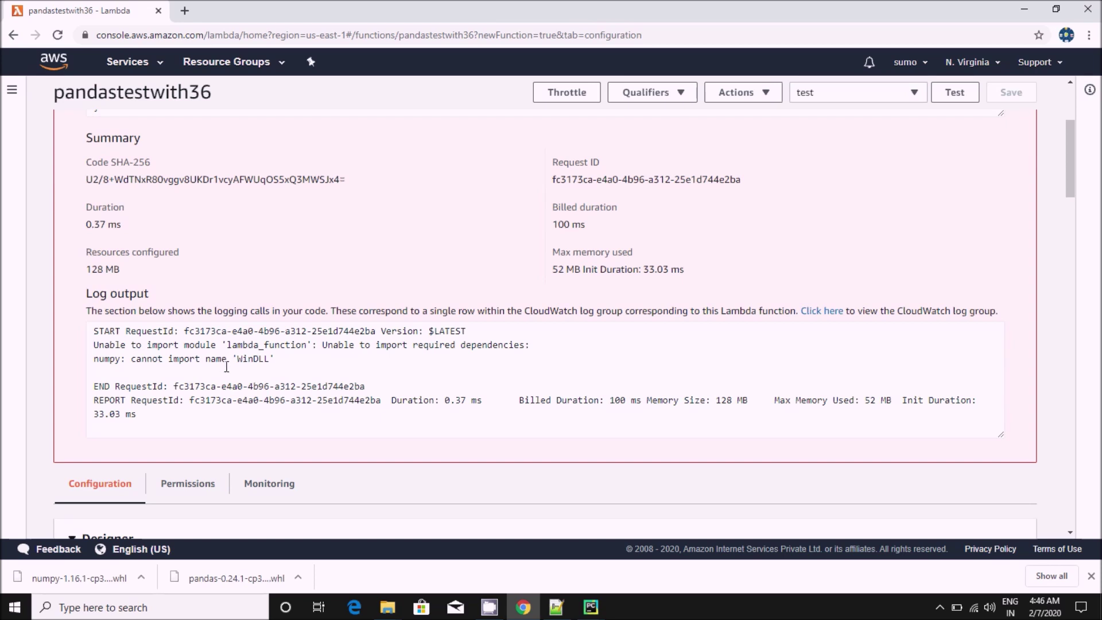
- Highlight 'WinDLL' in the numpy import error in the log, then return to File Explorer
{"action": "double_click", "coordinate": [244, 361]}
{"action": "left_click", "coordinate": [269, 383]}
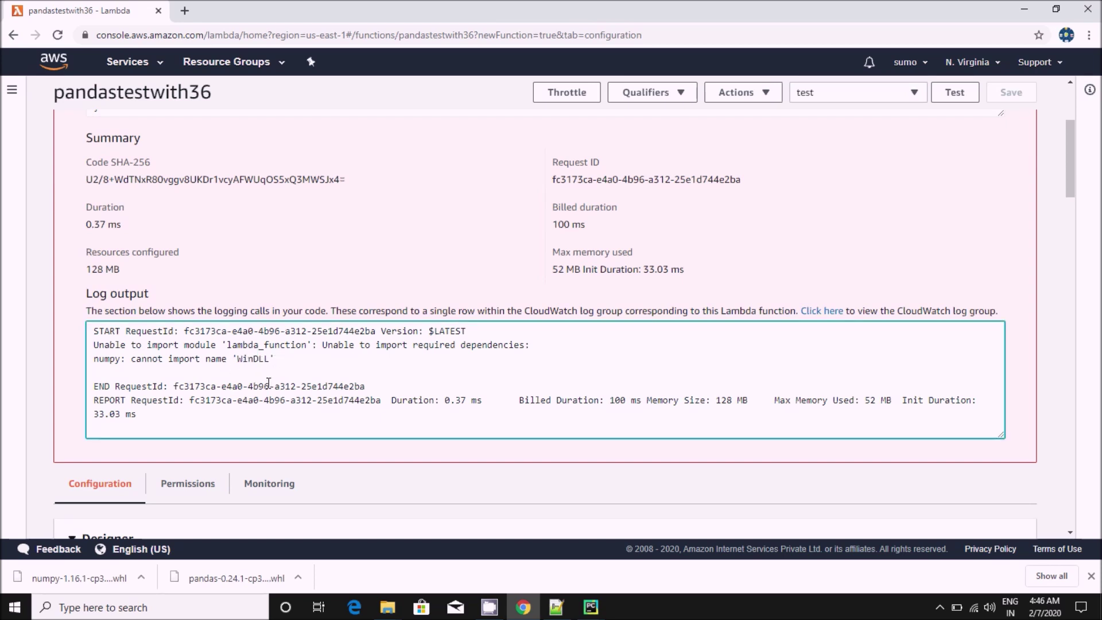
{"action": "left_click_drag", "start_coordinate": [237, 359], "coordinate": [266, 359]}
{"action": "scroll", "coordinate": [410, 280], "scroll_direction": "up", "scroll_amount": 3}
{"action": "key", "text": "alt+Tab"}
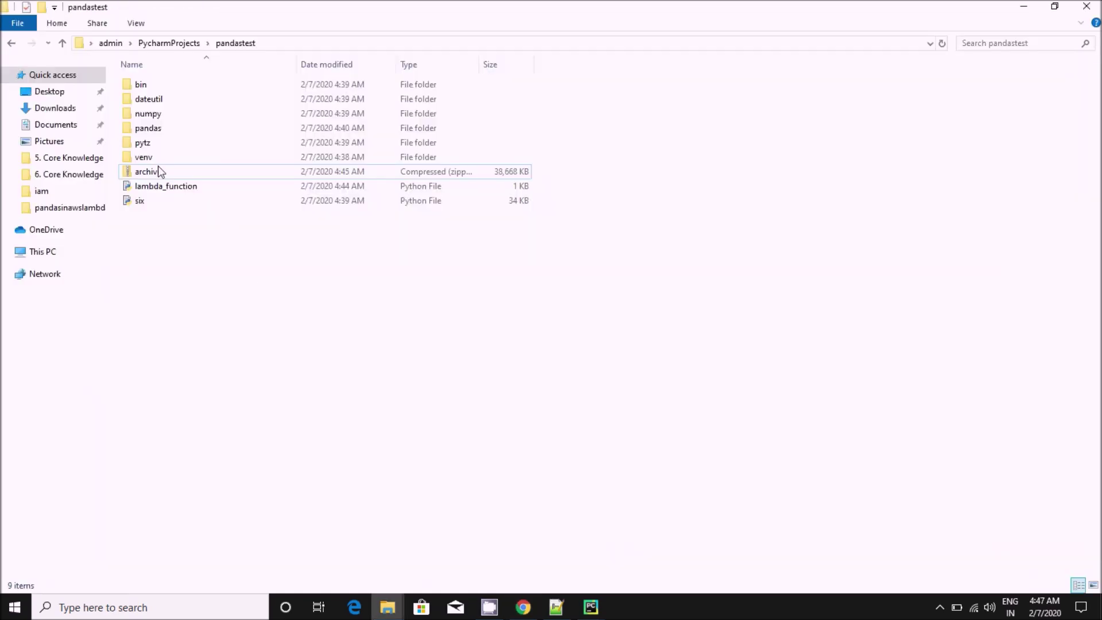
- Permanently delete the numpy and pandas folders from pandastest
{"action": "left_click", "coordinate": [145, 130]}
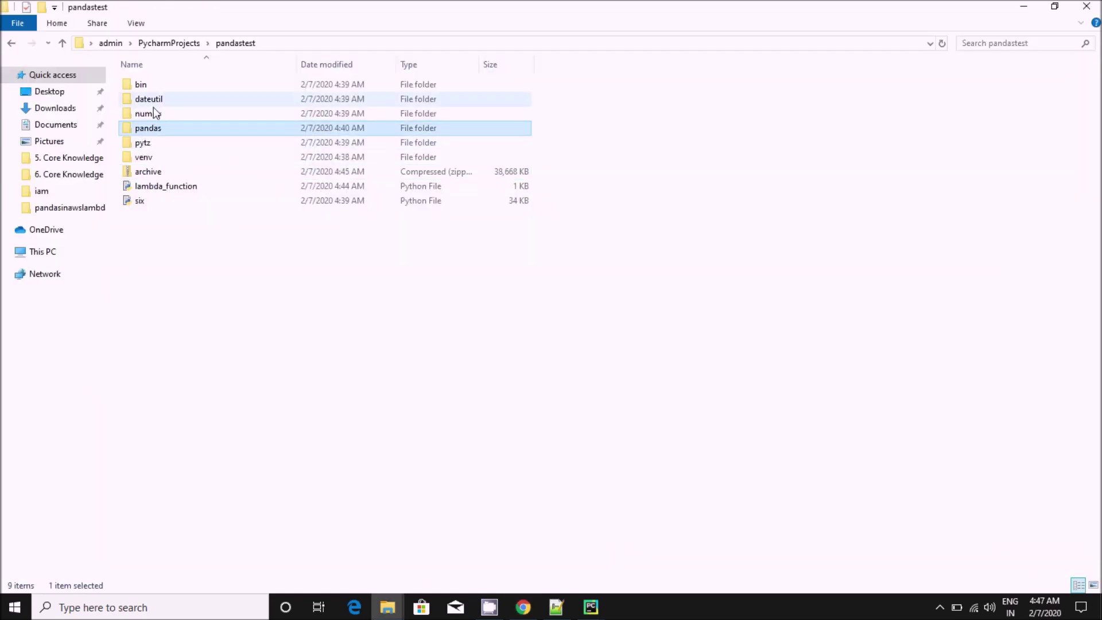
{"action": "left_click", "coordinate": [148, 113], "text": "ctrl"}
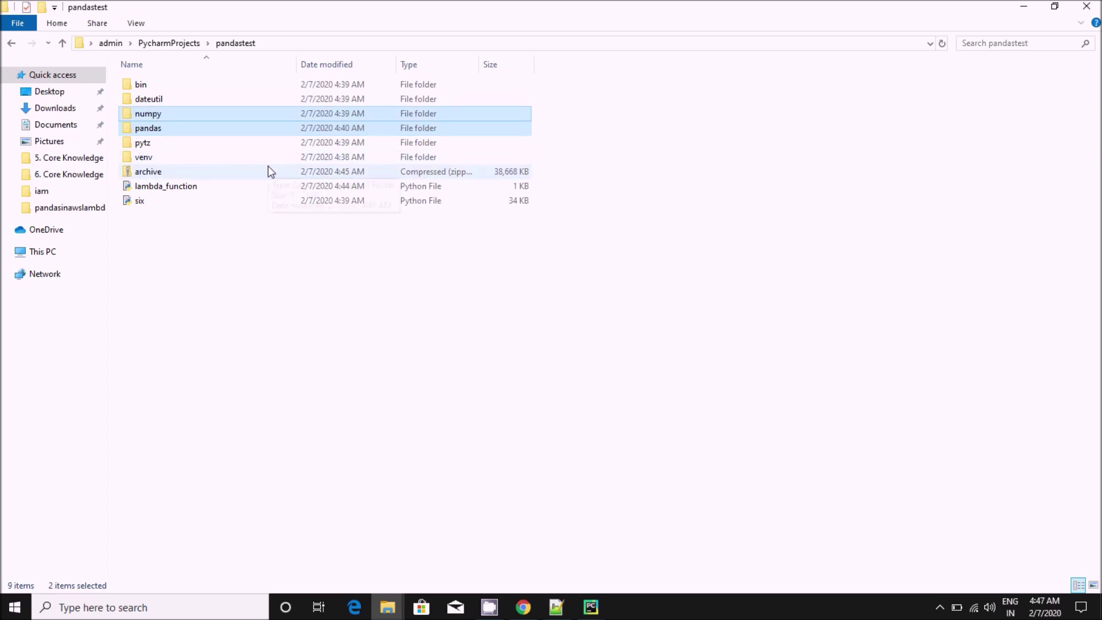
{"action": "key", "text": "shift+Delete"}
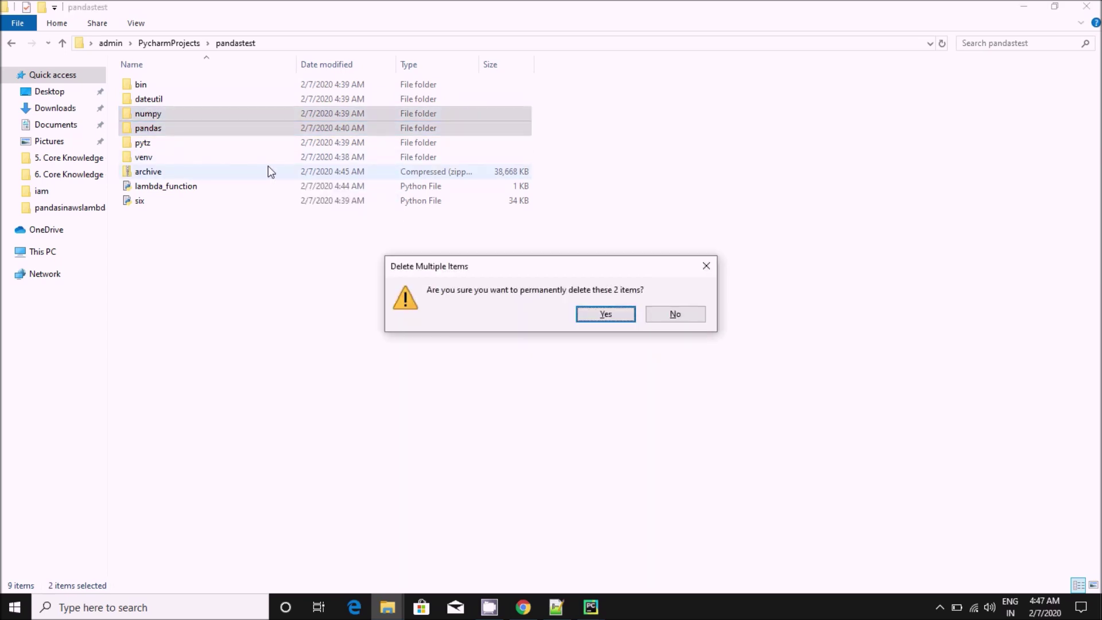
{"action": "left_click", "coordinate": [676, 315]}
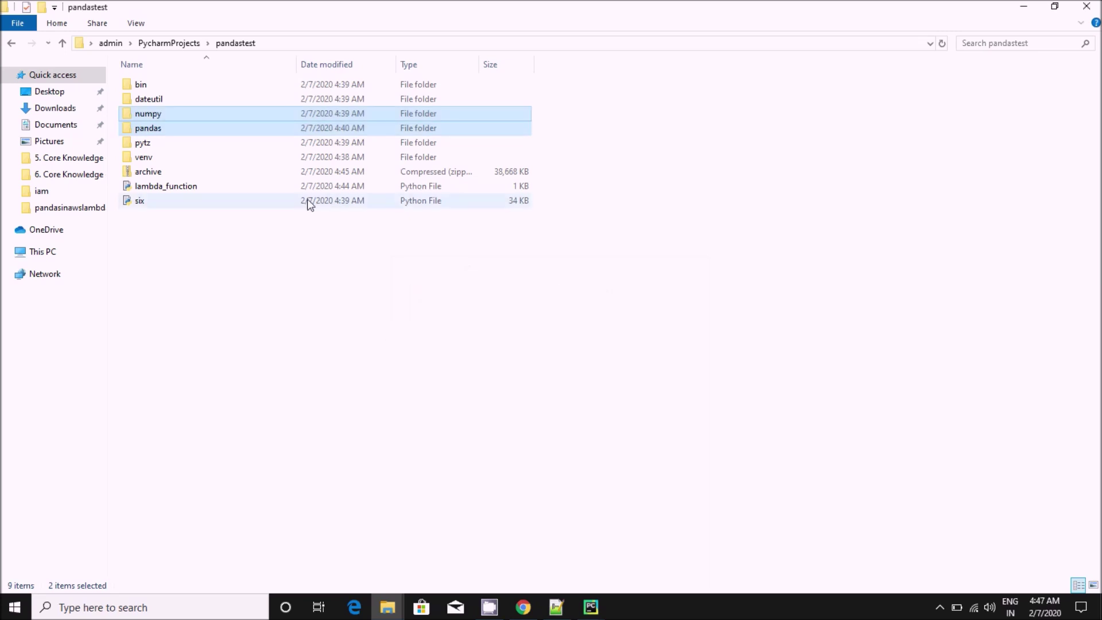
{"action": "left_click", "coordinate": [155, 130]}
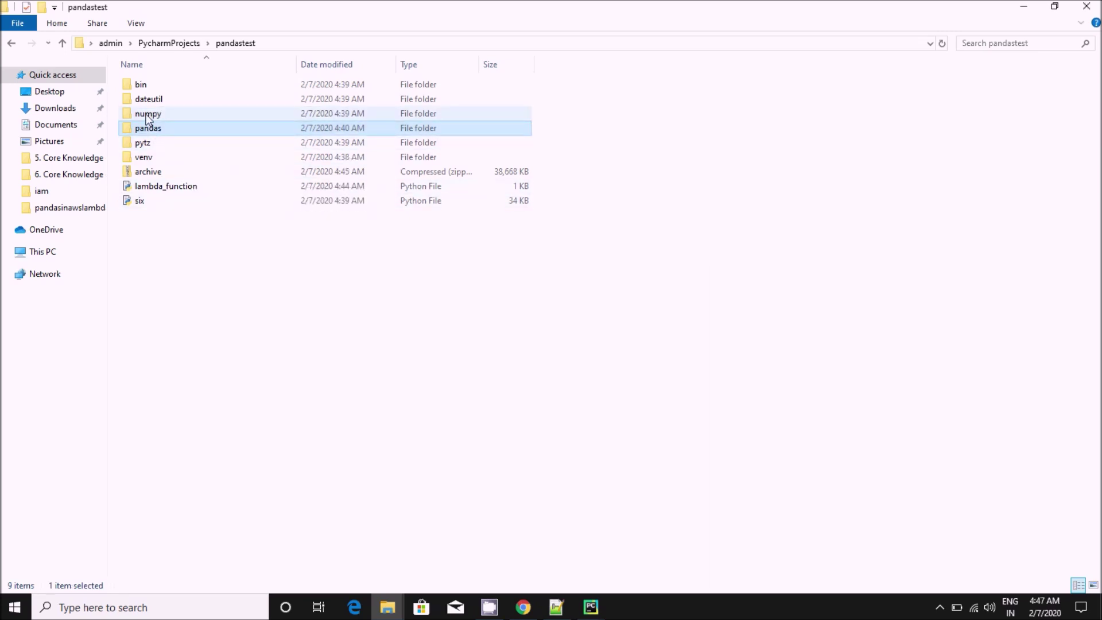
{"action": "left_click", "coordinate": [147, 114], "text": "ctrl"}
{"action": "key", "text": "shift+Delete"}
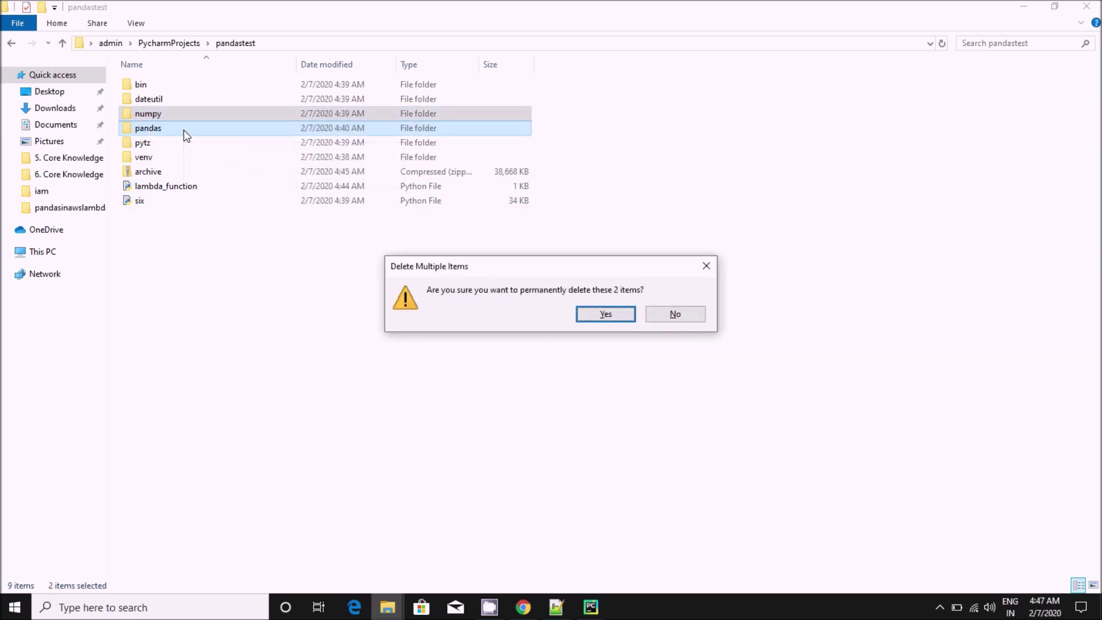
{"action": "key", "text": "Escape"}
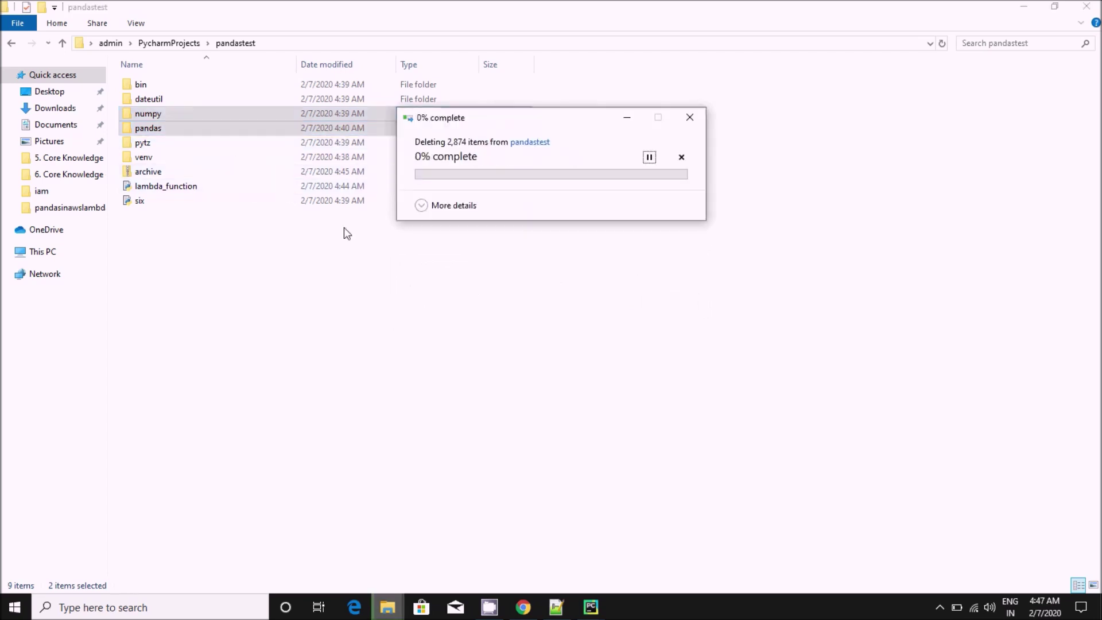
- Permanently delete archive.zip and open a new browser tab
{"action": "left_click", "coordinate": [148, 143]}
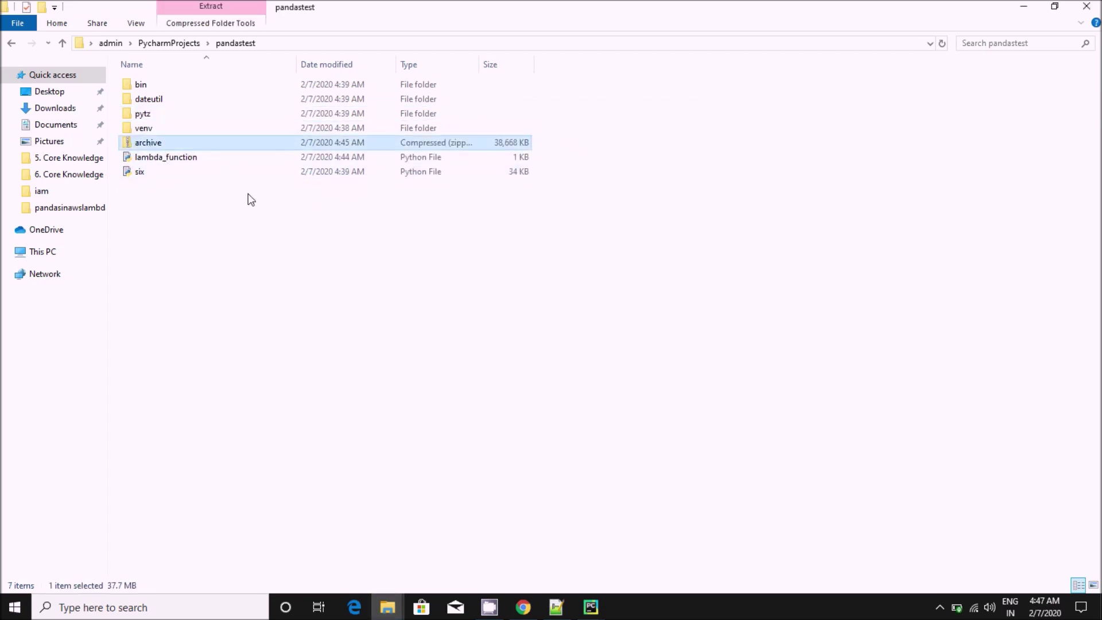
{"action": "key", "text": "shift+Delete"}
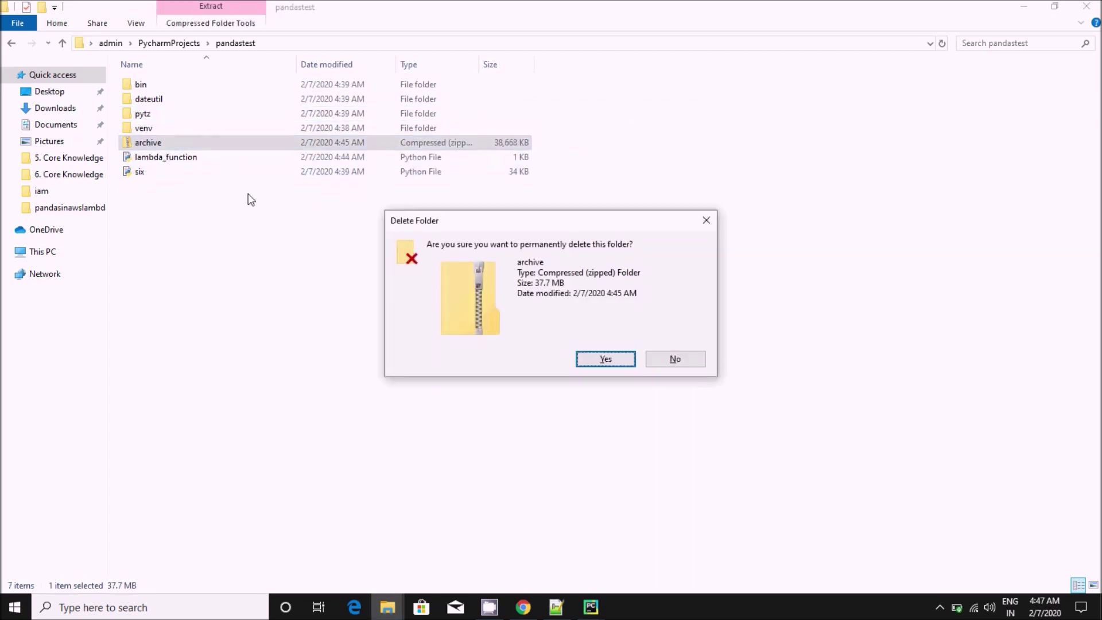
{"action": "key", "text": "Return"}
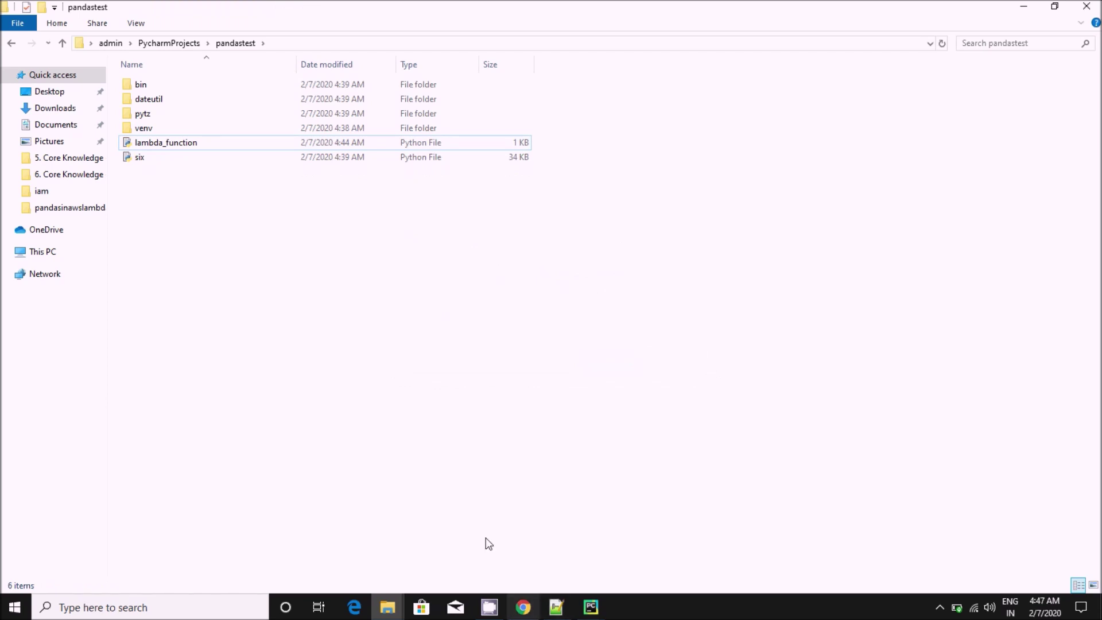
{"action": "left_click", "coordinate": [524, 607]}
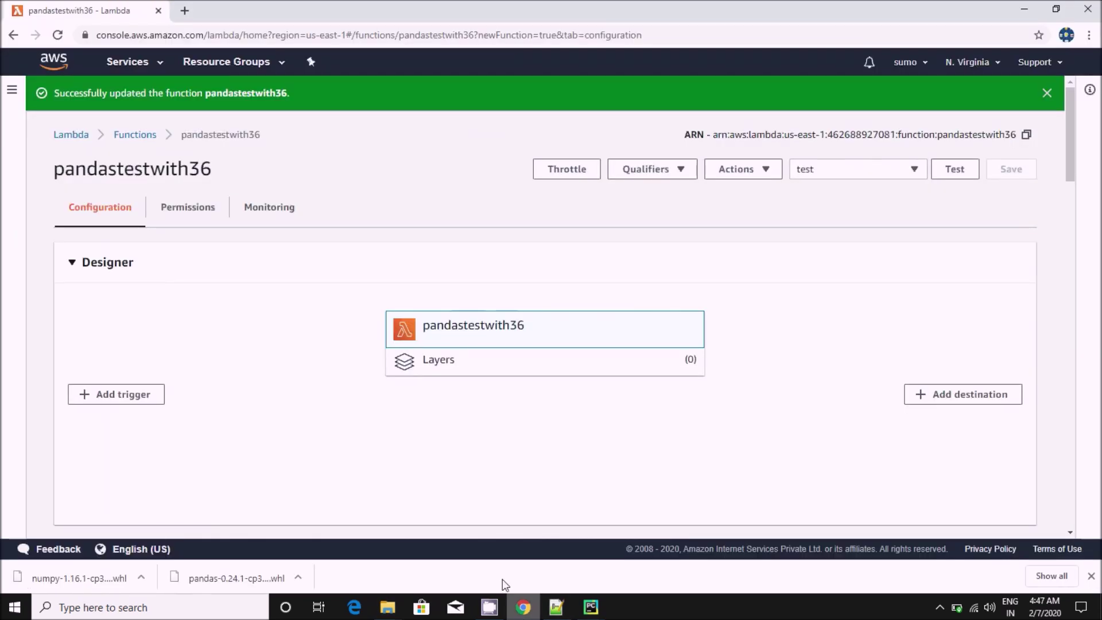
{"action": "left_click", "coordinate": [185, 10]}
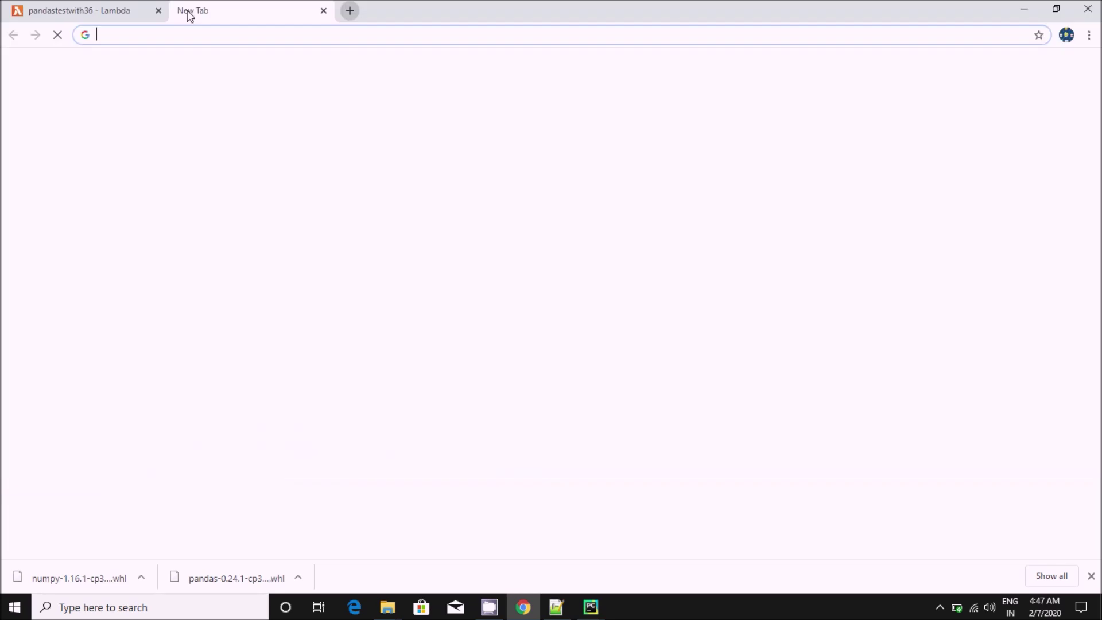
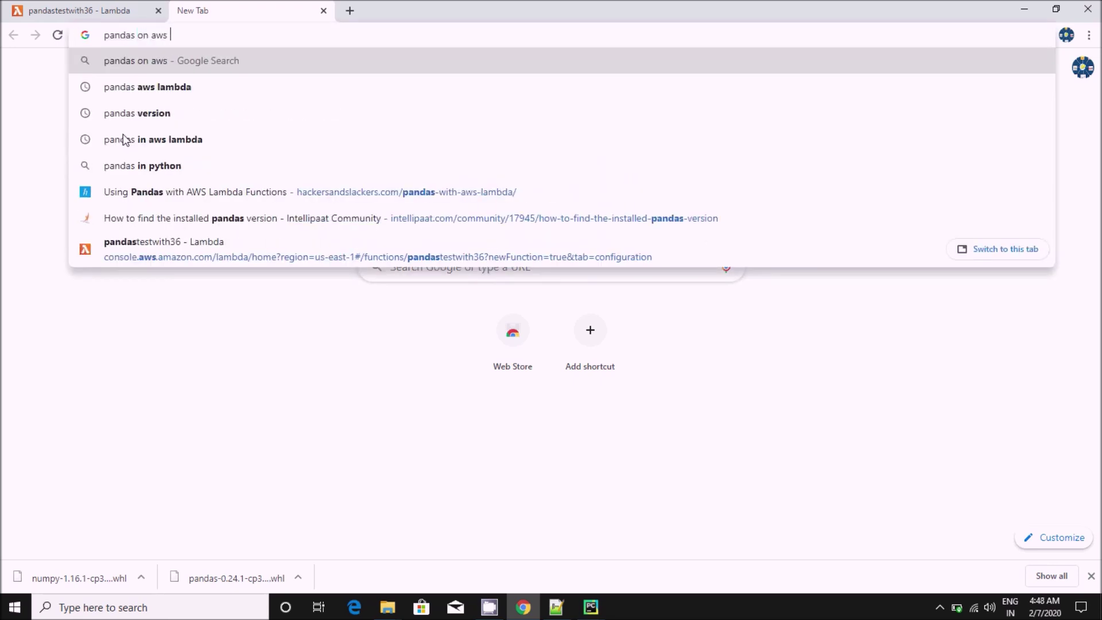
{"action": "type", "text": "b"}
- Run the Google search for 'pandas on aws lambda'
{"action": "key", "text": "Return"}
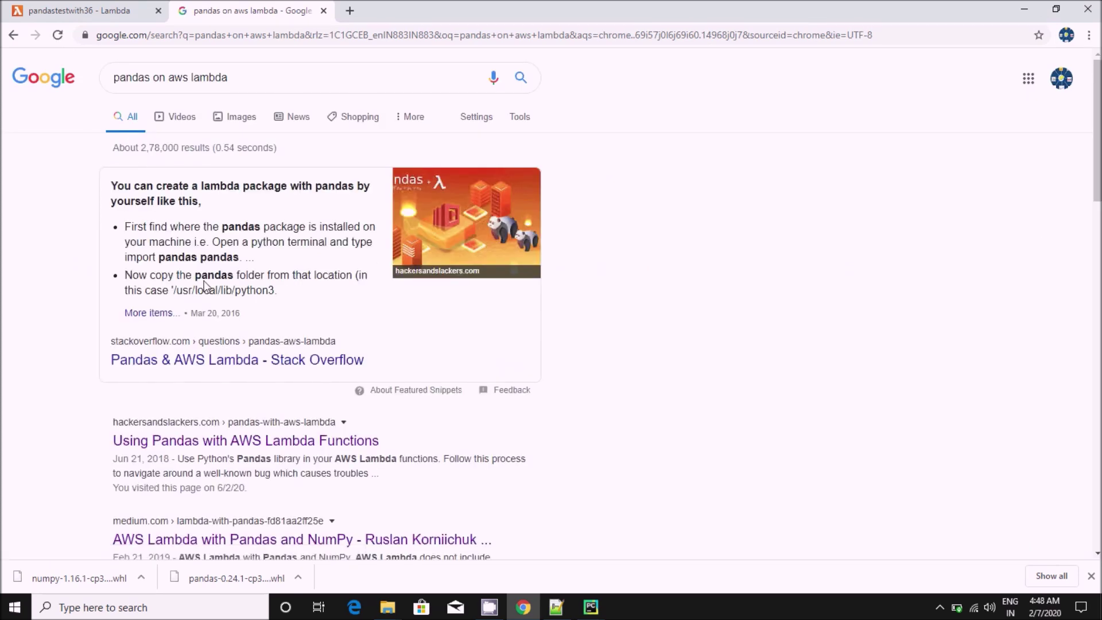
{"action": "scroll", "coordinate": [201, 370], "scroll_direction": "down", "scroll_amount": 2}
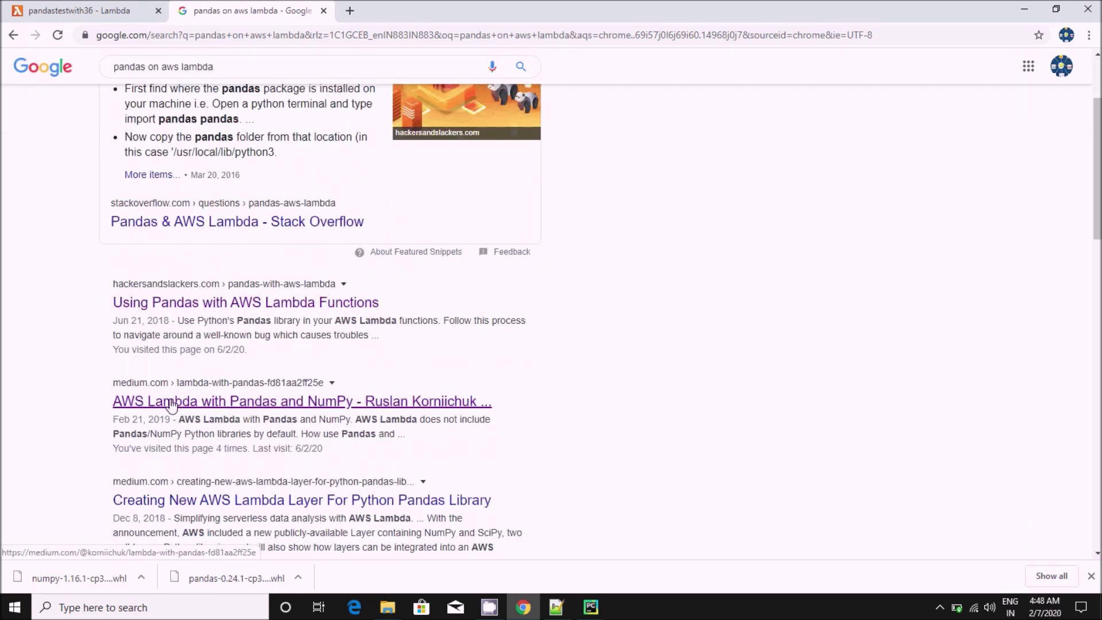
- From the Medium article, download the pandas 0.24.1 and numpy 1.16.1 manylinux wheels
{"action": "left_click", "coordinate": [313, 405]}
{"action": "scroll", "coordinate": [715, 362], "scroll_direction": "down", "scroll_amount": 3}
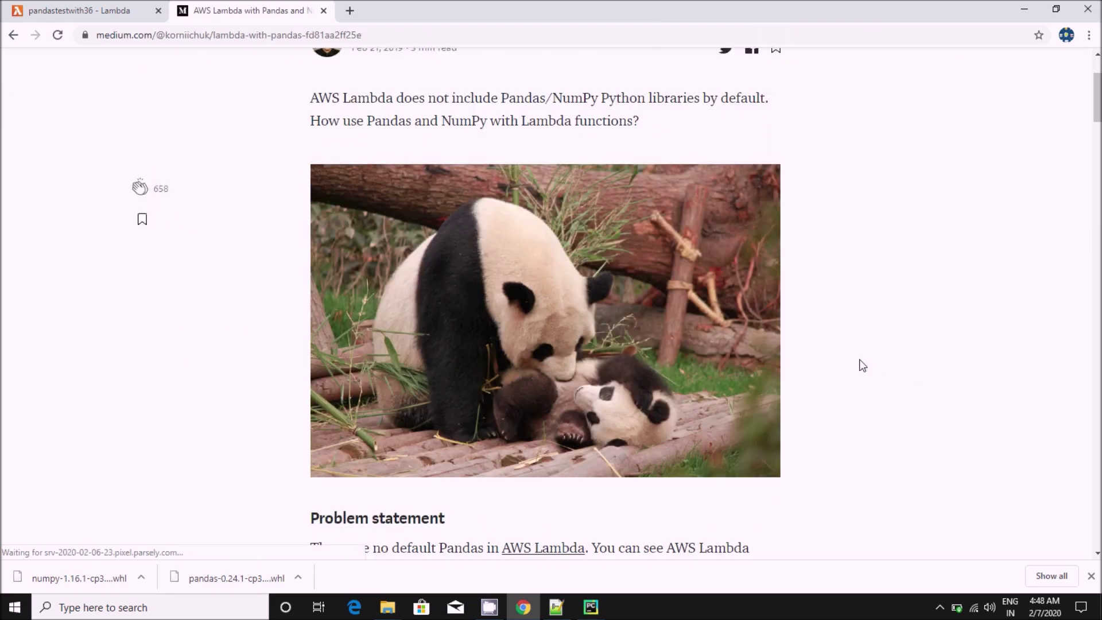
{"action": "scroll", "coordinate": [852, 357], "scroll_direction": "down", "scroll_amount": 2}
{"action": "scroll", "coordinate": [853, 356], "scroll_direction": "down", "scroll_amount": 4}
{"action": "scroll", "coordinate": [835, 350], "scroll_direction": "down", "scroll_amount": 3}
{"action": "scroll", "coordinate": [835, 351], "scroll_direction": "down", "scroll_amount": 4}
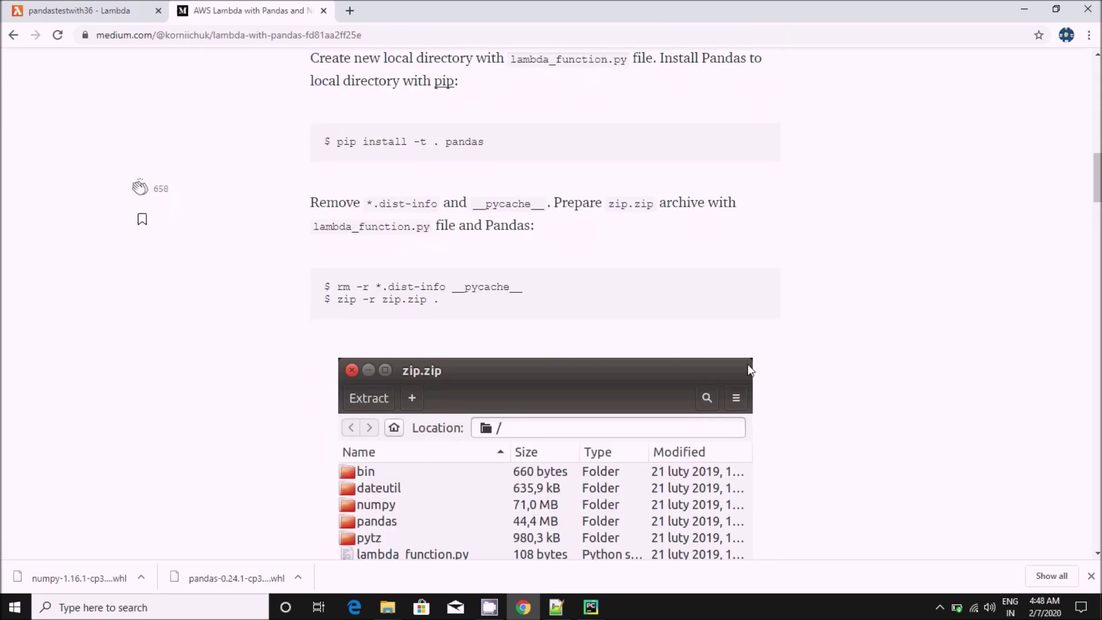
{"action": "scroll", "coordinate": [747, 364], "scroll_direction": "down", "scroll_amount": 2}
{"action": "scroll", "coordinate": [769, 357], "scroll_direction": "down", "scroll_amount": 3}
{"action": "scroll", "coordinate": [669, 371], "scroll_direction": "down", "scroll_amount": 2}
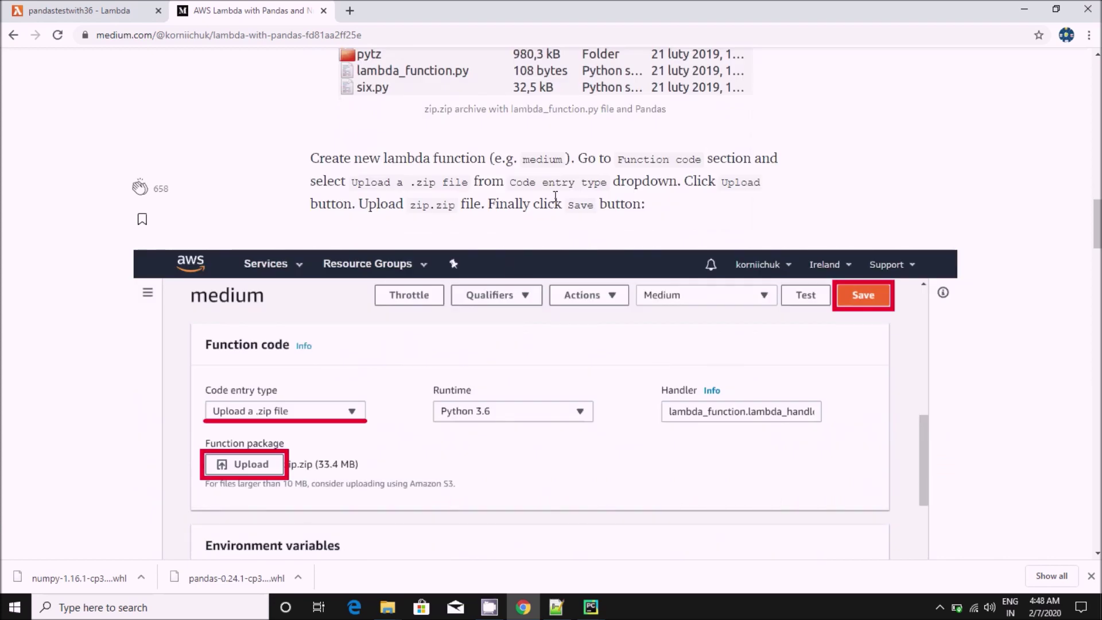
{"action": "scroll", "coordinate": [556, 198], "scroll_direction": "down", "scroll_amount": 4}
{"action": "scroll", "coordinate": [586, 288], "scroll_direction": "down", "scroll_amount": 5}
{"action": "scroll", "coordinate": [550, 329], "scroll_direction": "down", "scroll_amount": 5}
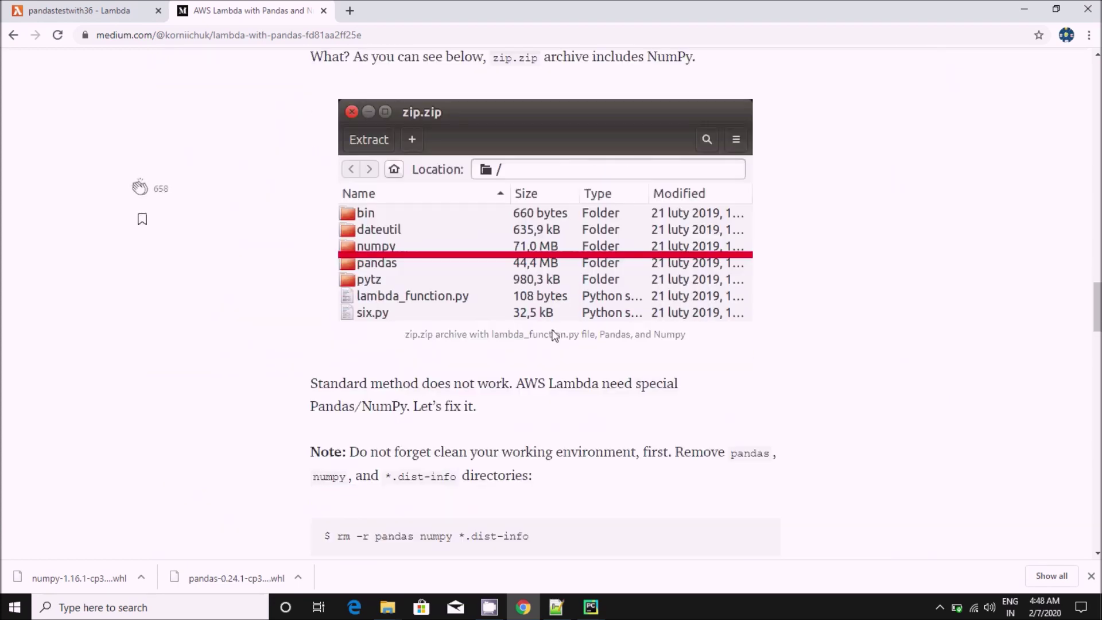
{"action": "scroll", "coordinate": [534, 345], "scroll_direction": "down", "scroll_amount": 3}
{"action": "scroll", "coordinate": [543, 370], "scroll_direction": "down", "scroll_amount": 4}
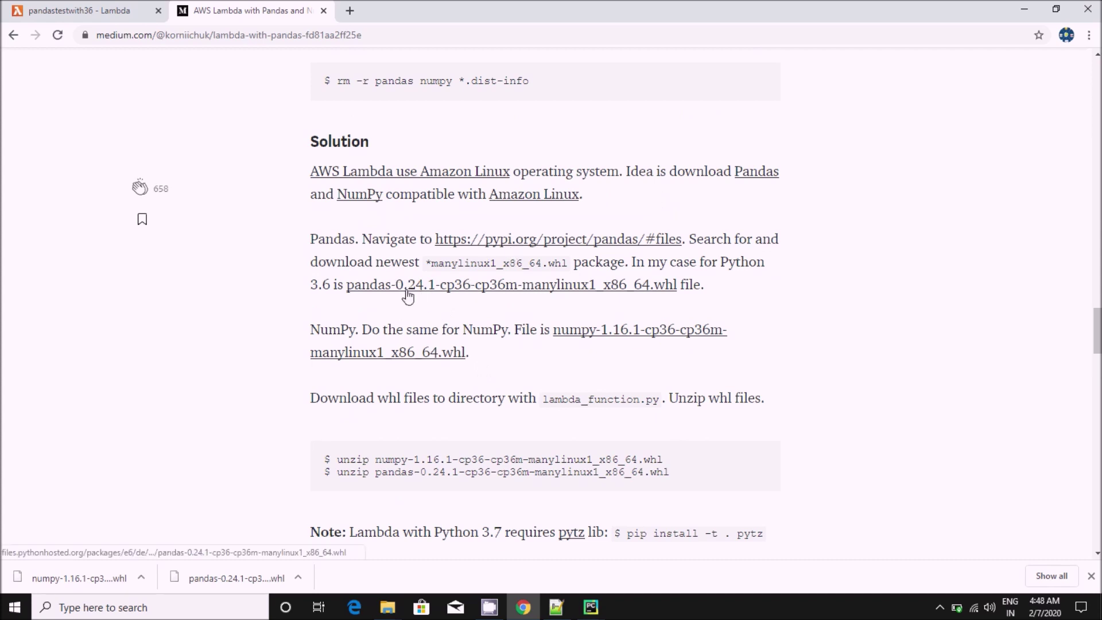
{"action": "left_click", "coordinate": [375, 287]}
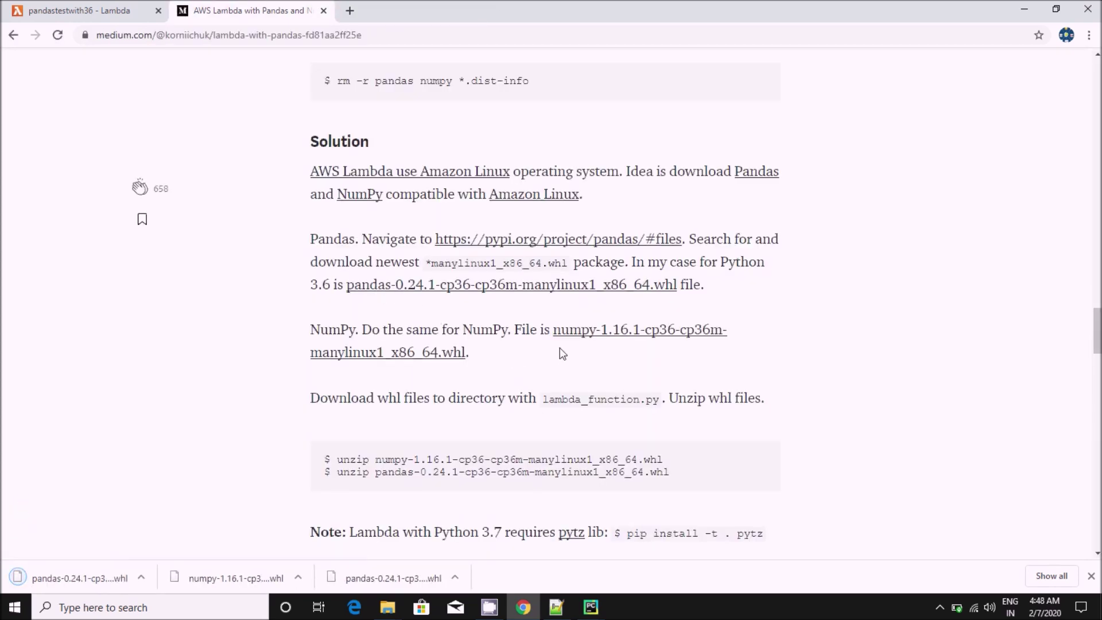
{"action": "left_click", "coordinate": [578, 338]}
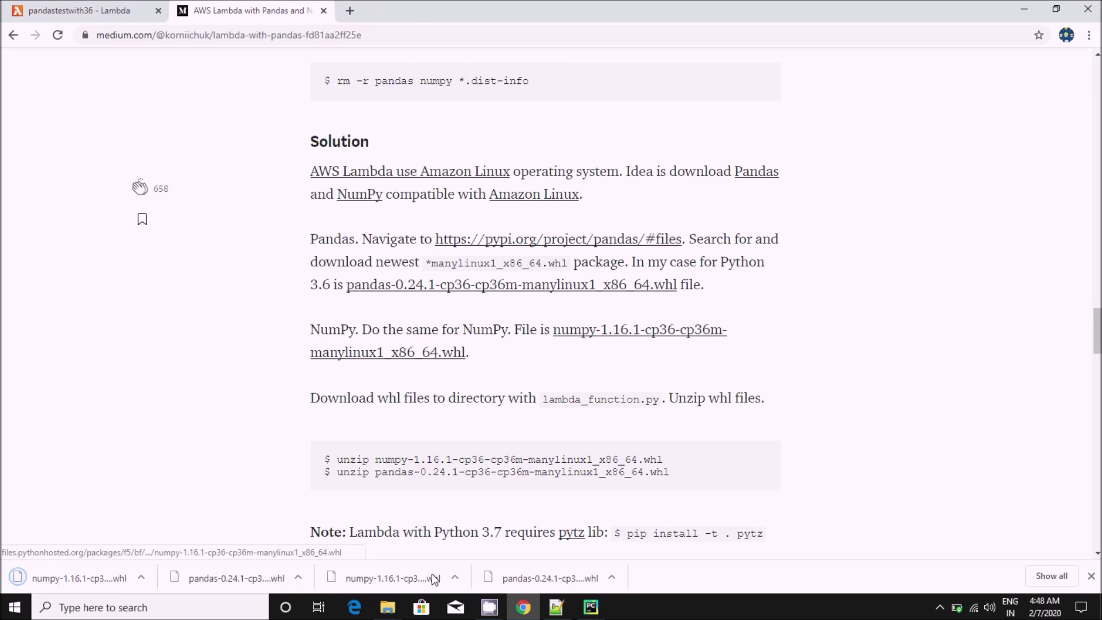
{"action": "left_click", "coordinate": [300, 576]}
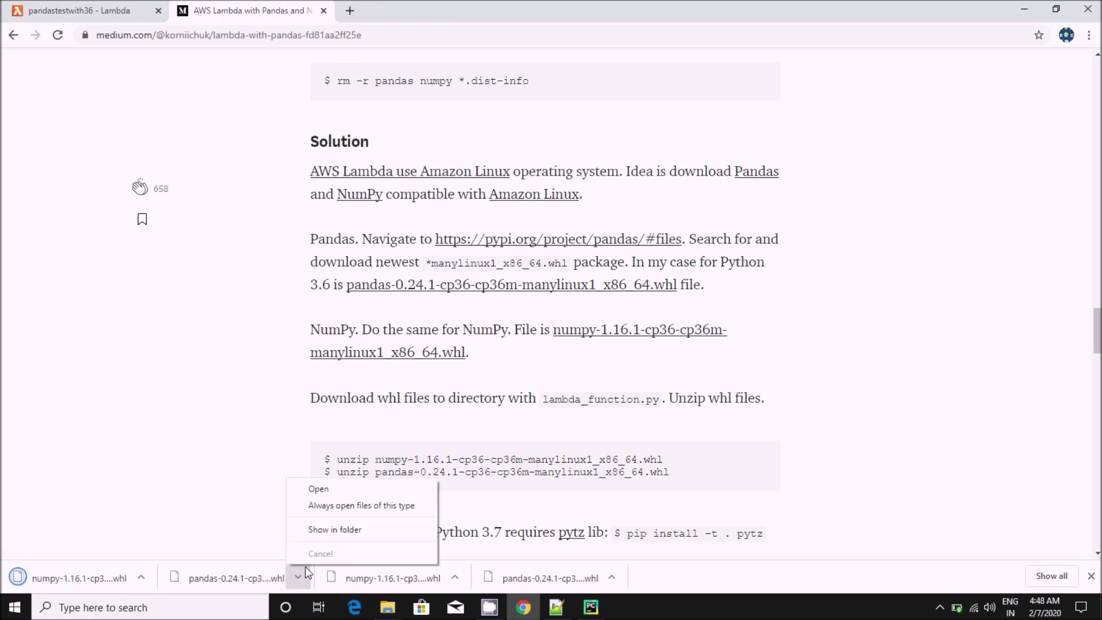
- Copy the numpy and pandas wheel files from Downloads into the pandastest folder
{"action": "left_click", "coordinate": [323, 529]}
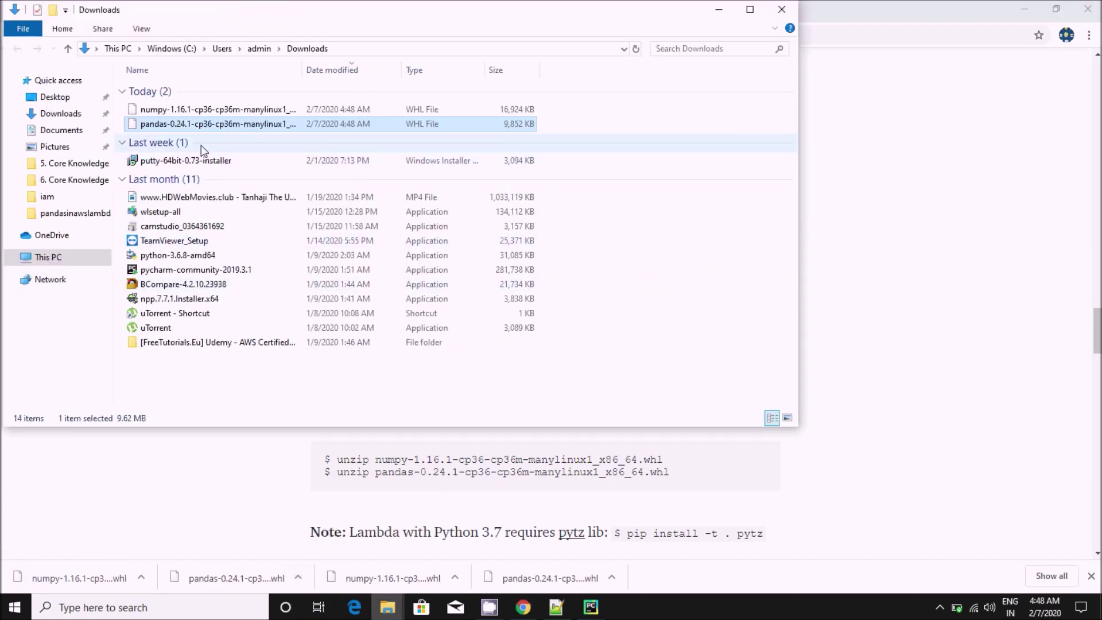
{"action": "left_click", "coordinate": [195, 110], "text": "ctrl"}
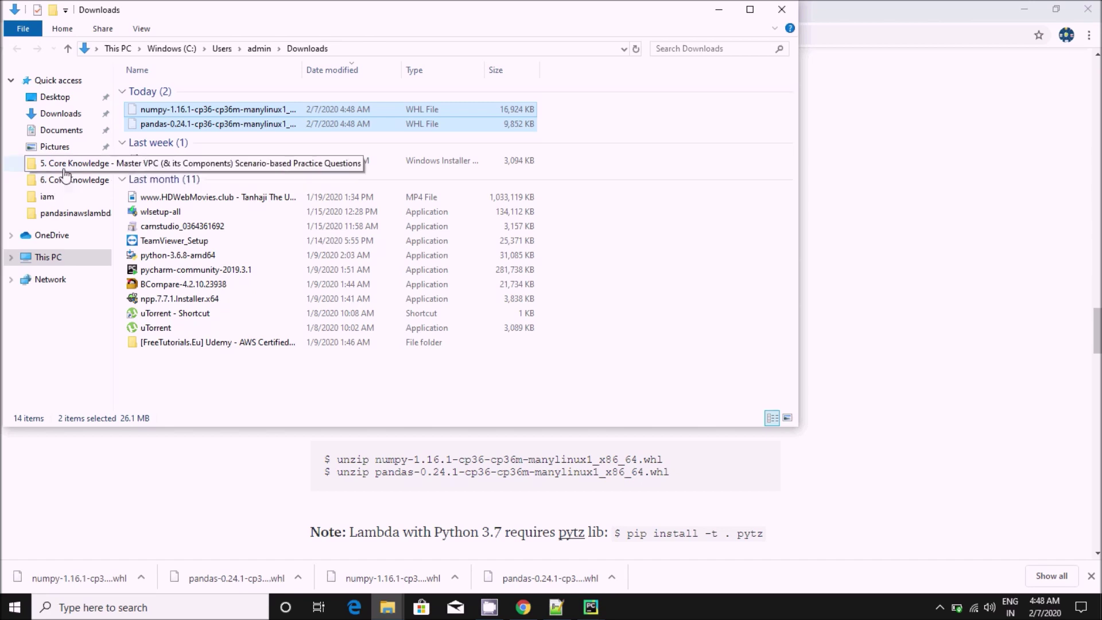
{"action": "left_click", "coordinate": [388, 607]}
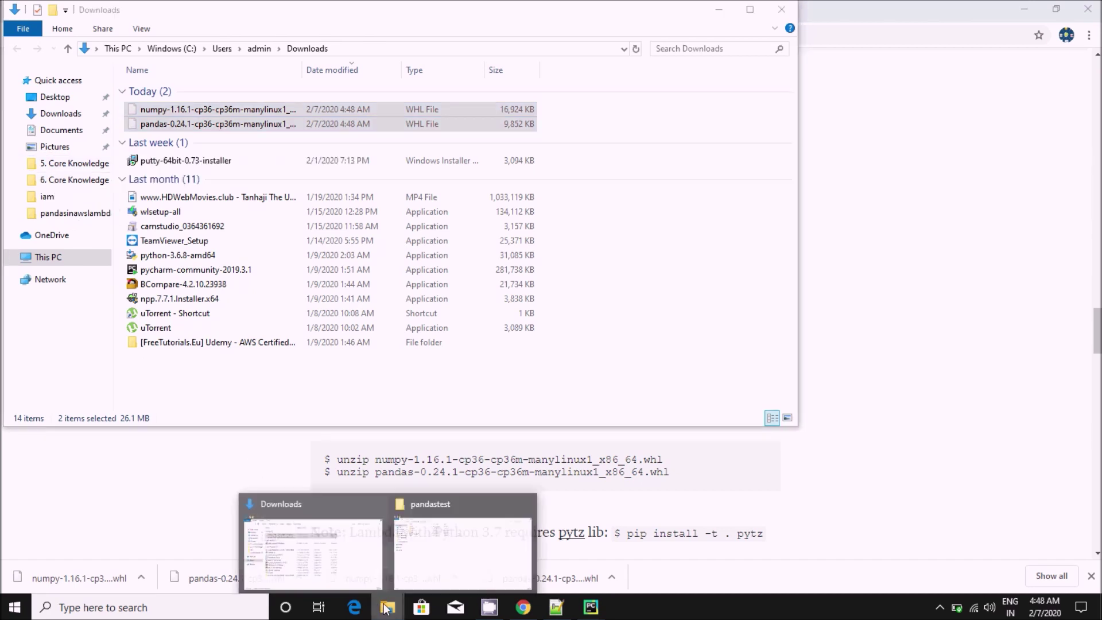
{"action": "left_click", "coordinate": [418, 566]}
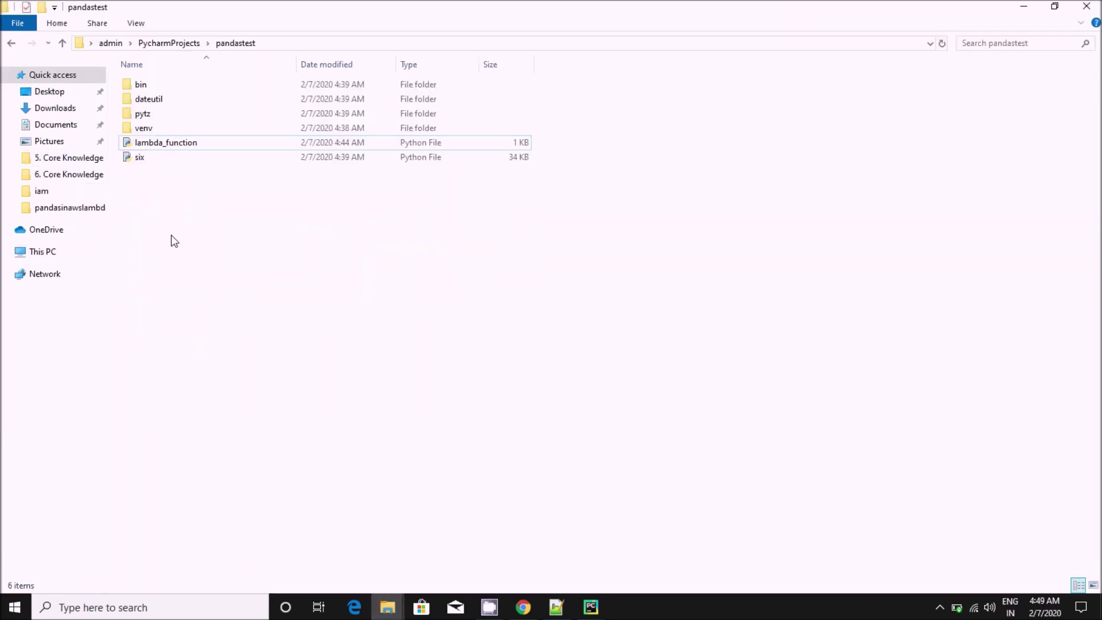
{"action": "key", "text": "ctrl+v"}
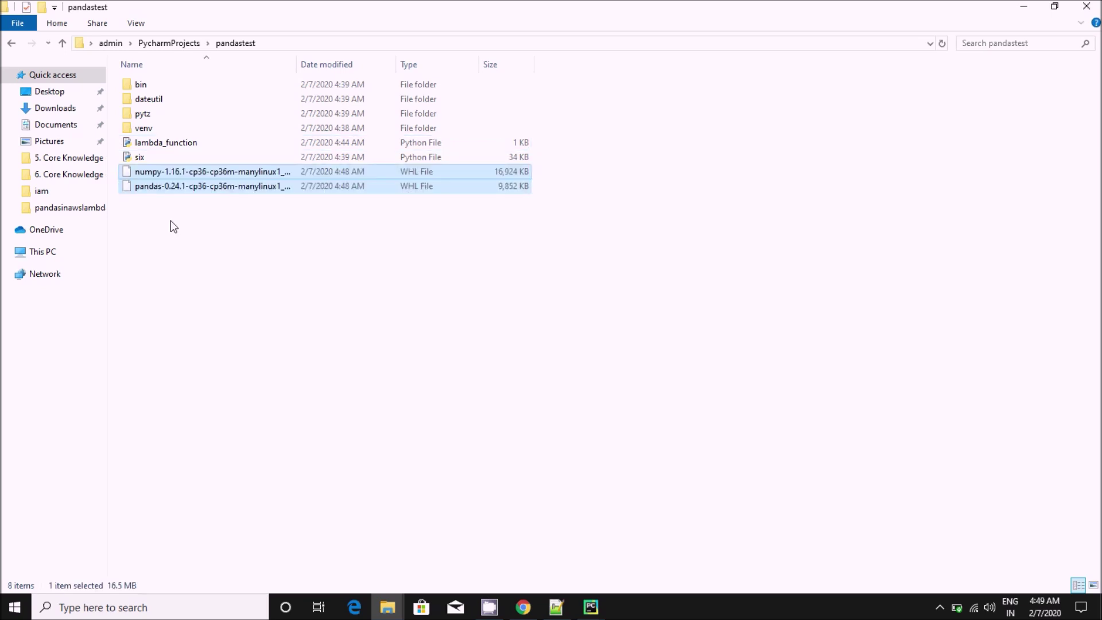
{"action": "left_click", "coordinate": [166, 173]}
{"action": "right_click", "coordinate": [166, 173]}
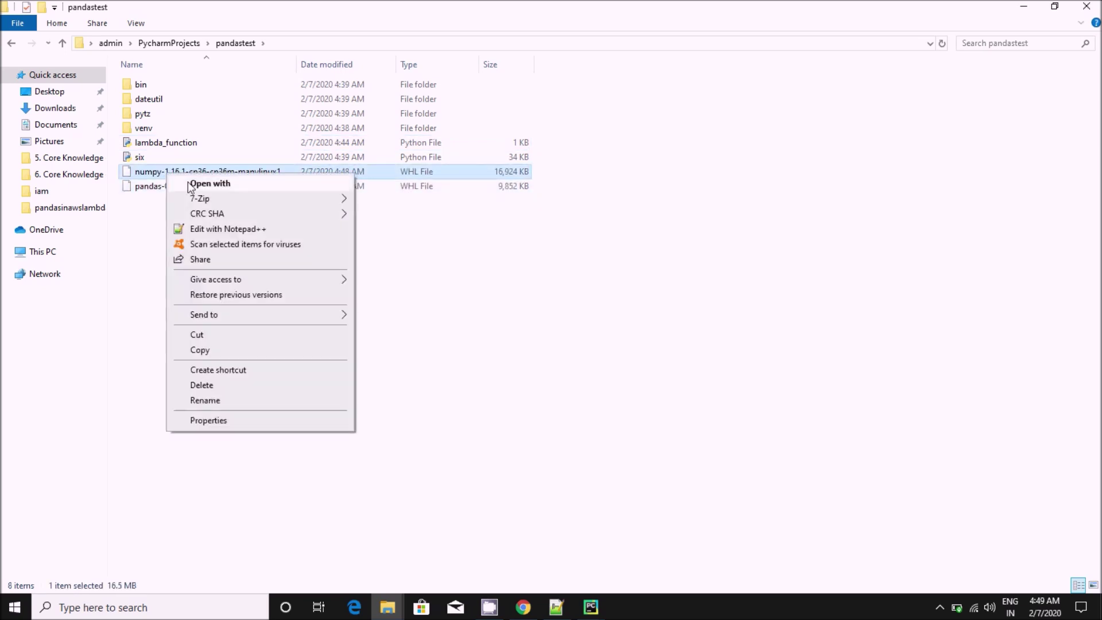
{"action": "mouse_move", "coordinate": [208, 199]}
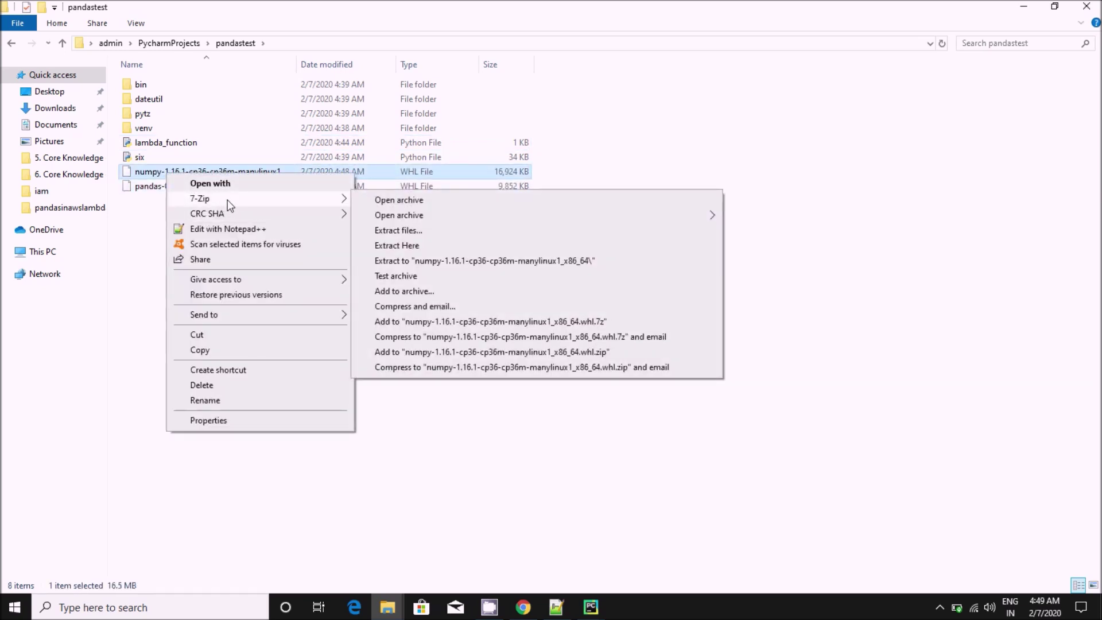
- Extract the numpy and pandas wheels in place with 7-Zip Extract Here
{"action": "left_click", "coordinate": [427, 244]}
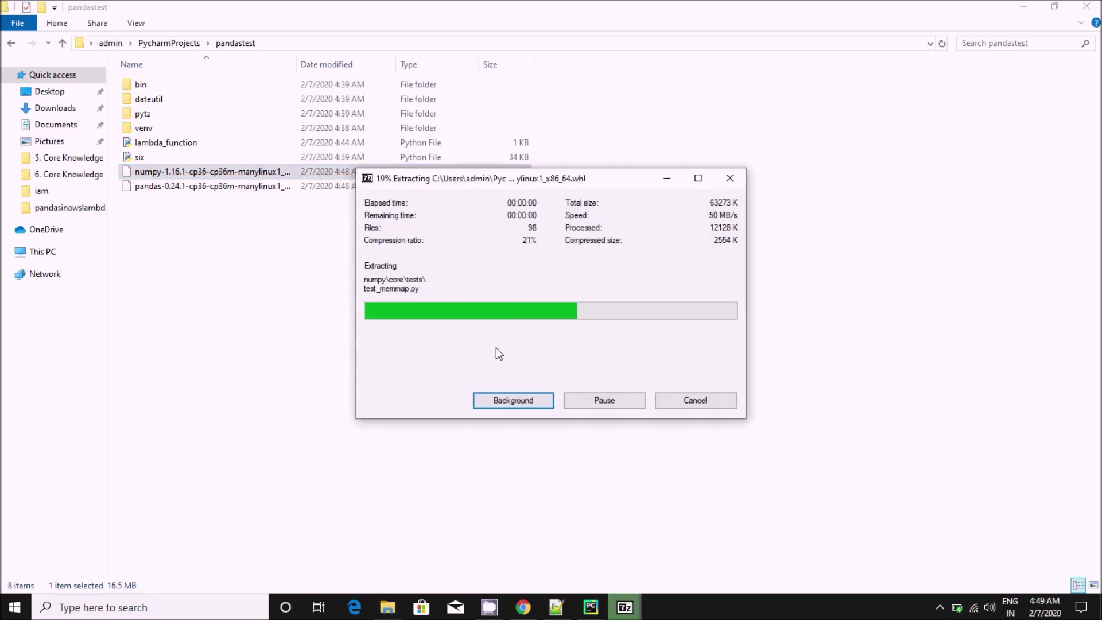
{"action": "right_click", "coordinate": [175, 204]}
{"action": "mouse_move", "coordinate": [208, 226]}
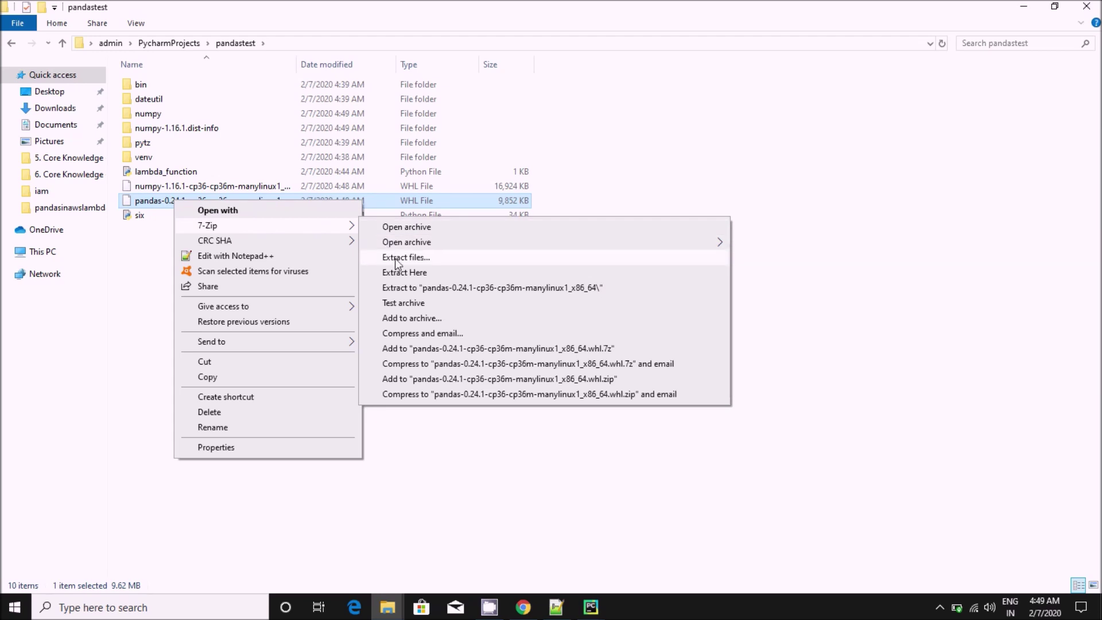
{"action": "left_click", "coordinate": [398, 273]}
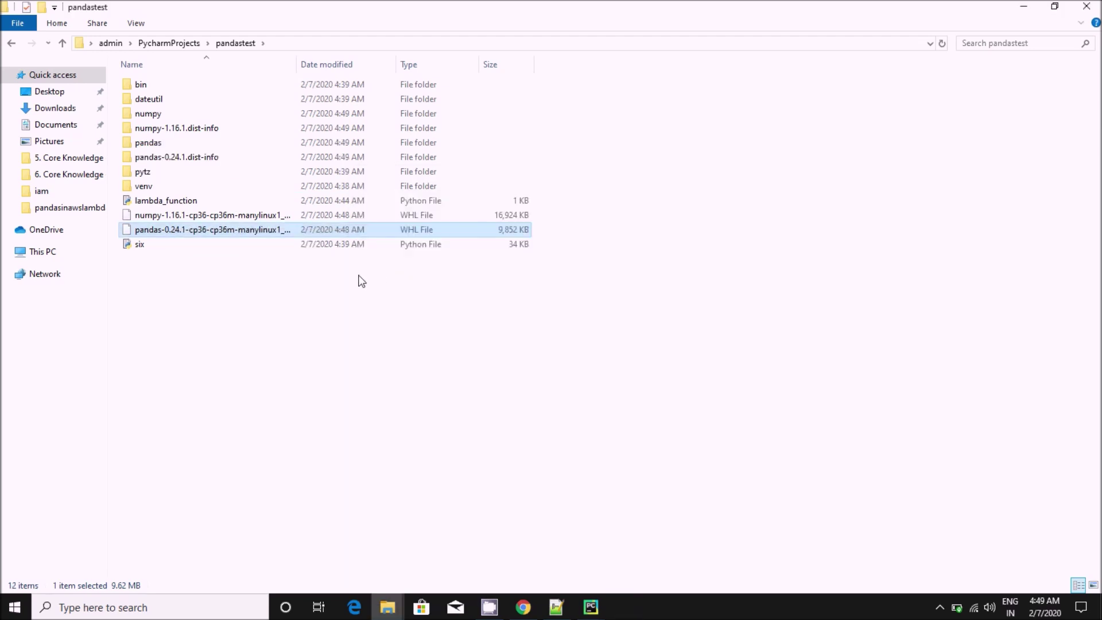
{"action": "left_click", "coordinate": [211, 310]}
- Permanently delete the numpy and pandas .whl files from pandastest
{"action": "left_click", "coordinate": [185, 230]}
{"action": "key", "text": "shift+Delete"}
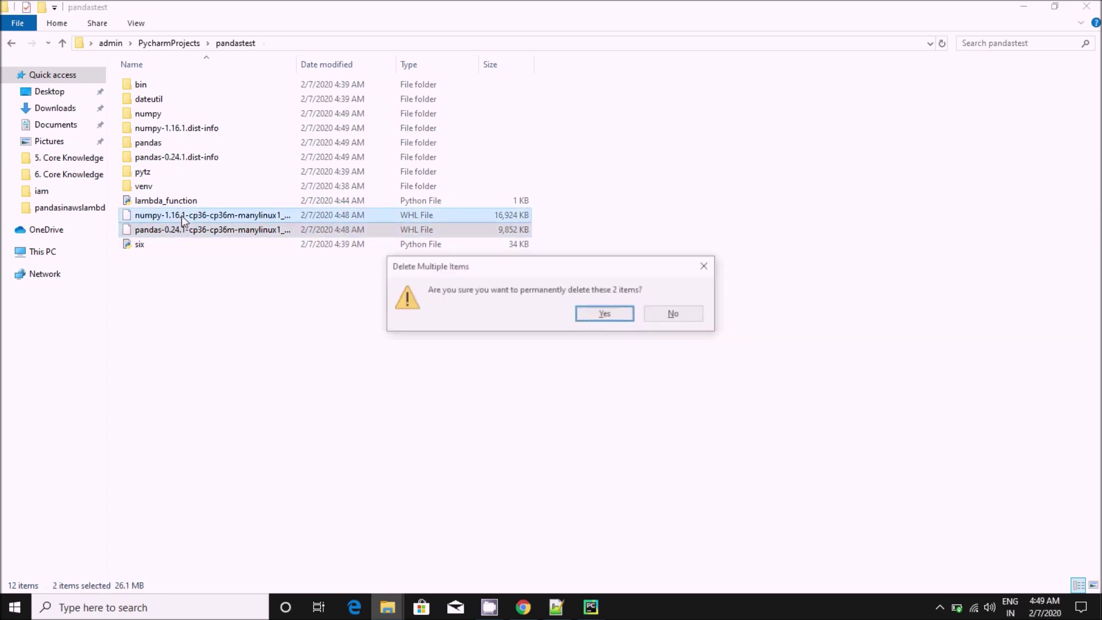
{"action": "key", "text": "Return"}
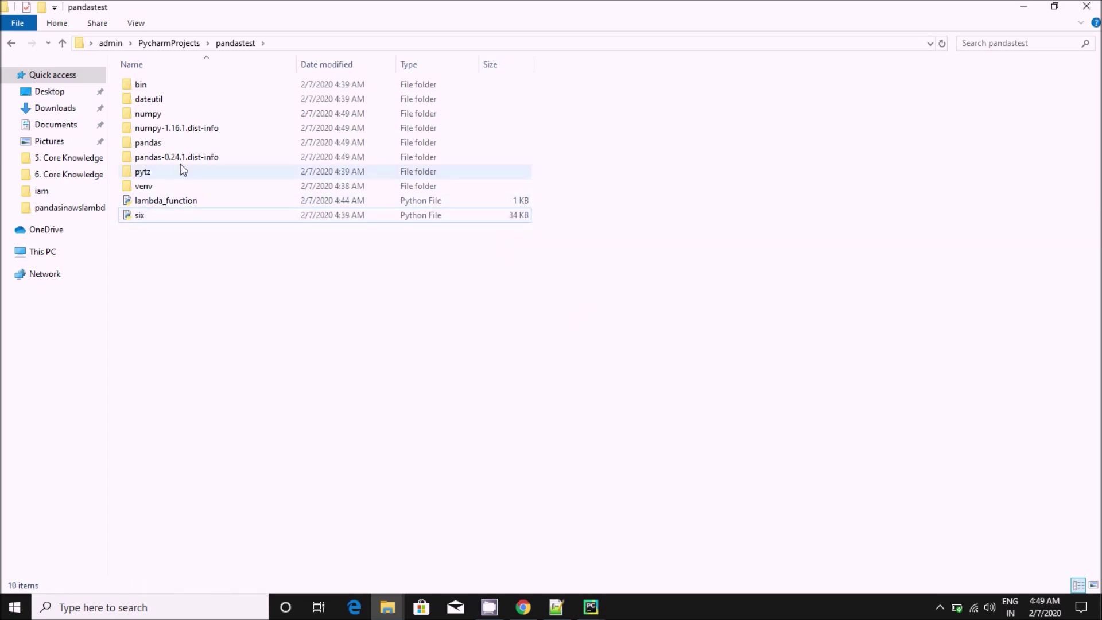
- Permanently delete the numpy-1.16.1 and pandas-0.24.1 dist-info folders
{"action": "left_click", "coordinate": [177, 156]}
{"action": "left_click", "coordinate": [175, 130], "text": "shift"}
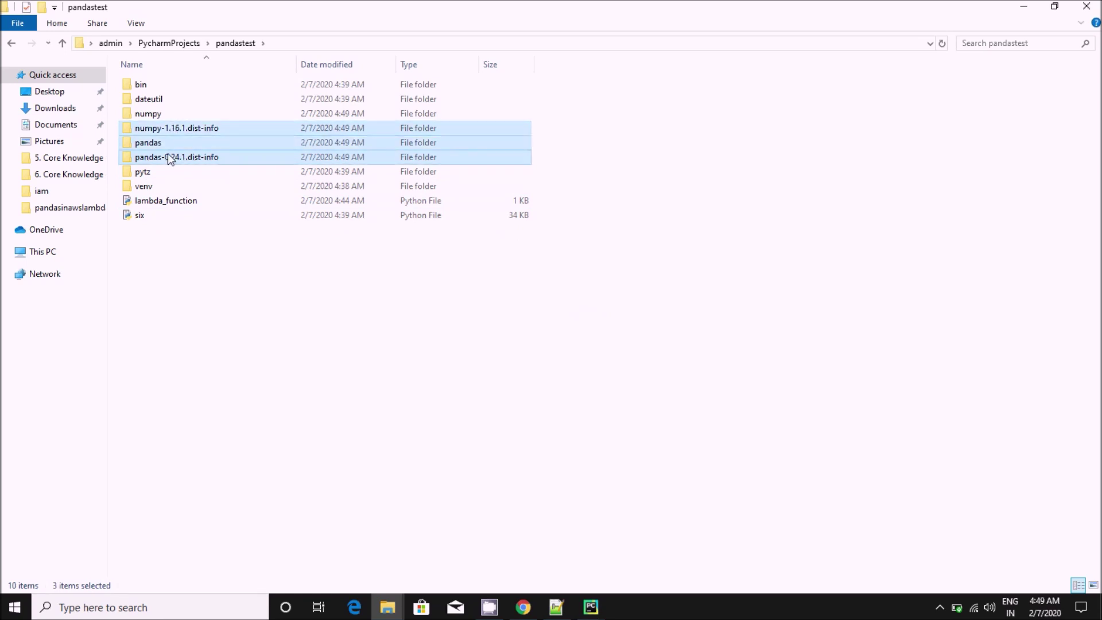
{"action": "left_click", "coordinate": [172, 157]}
{"action": "left_click", "coordinate": [157, 131], "text": "ctrl"}
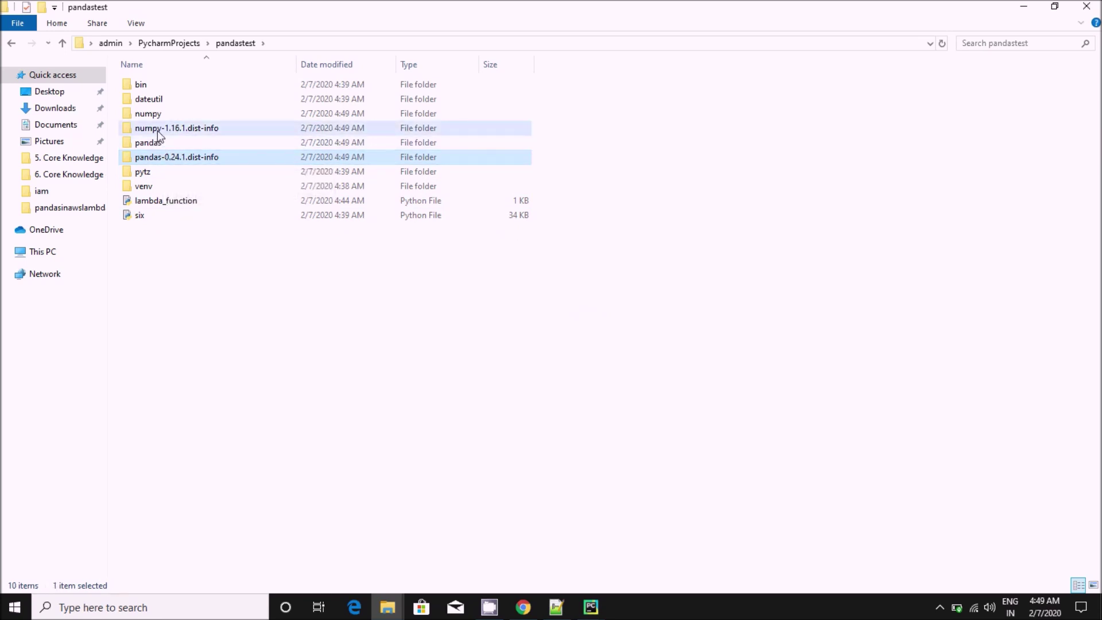
{"action": "key", "text": "shift+Delete"}
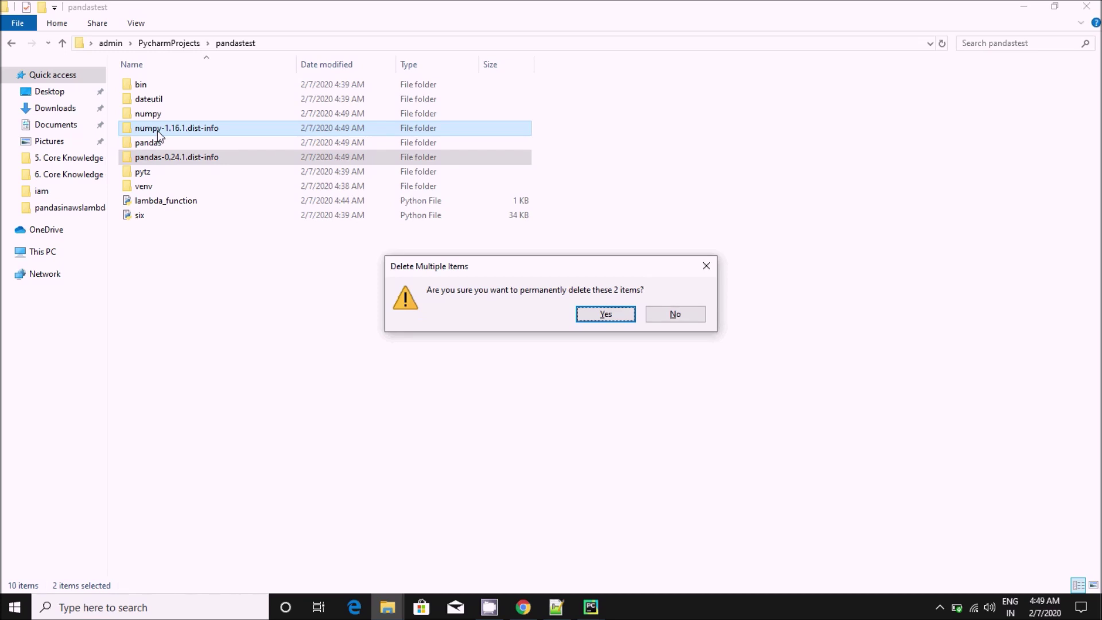
{"action": "key", "text": "Return"}
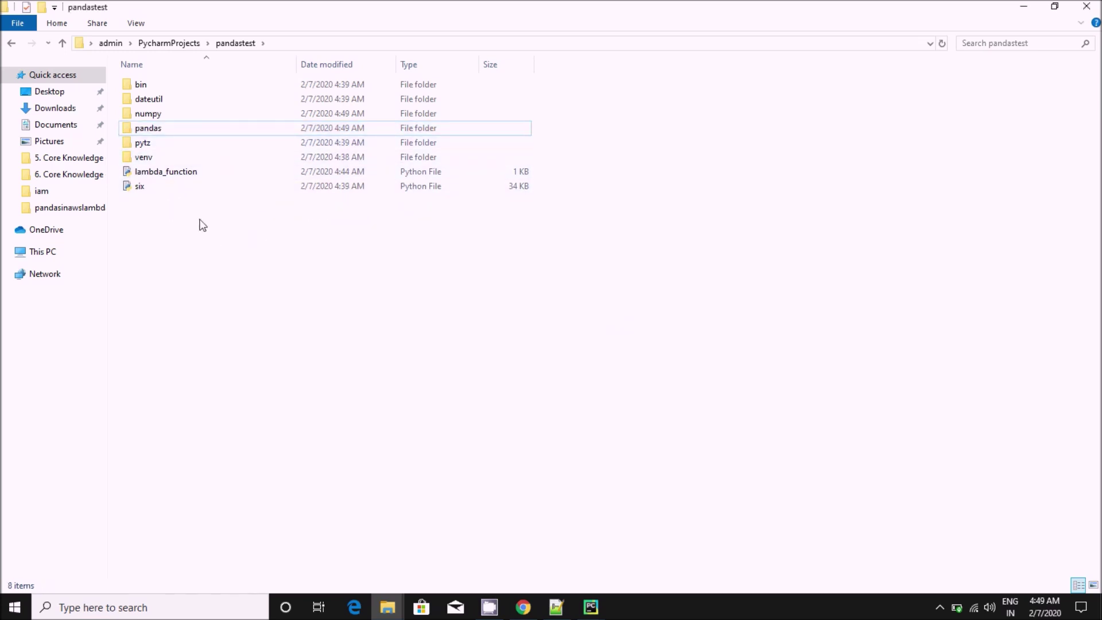
{"action": "left_click", "coordinate": [146, 129]}
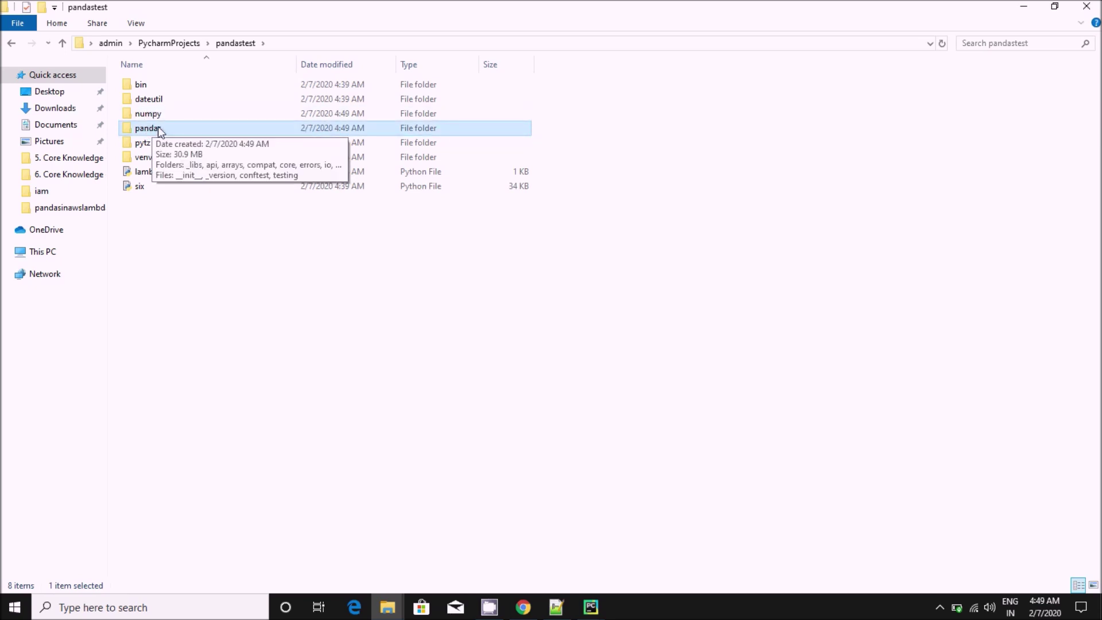
{"action": "left_click", "coordinate": [172, 224]}
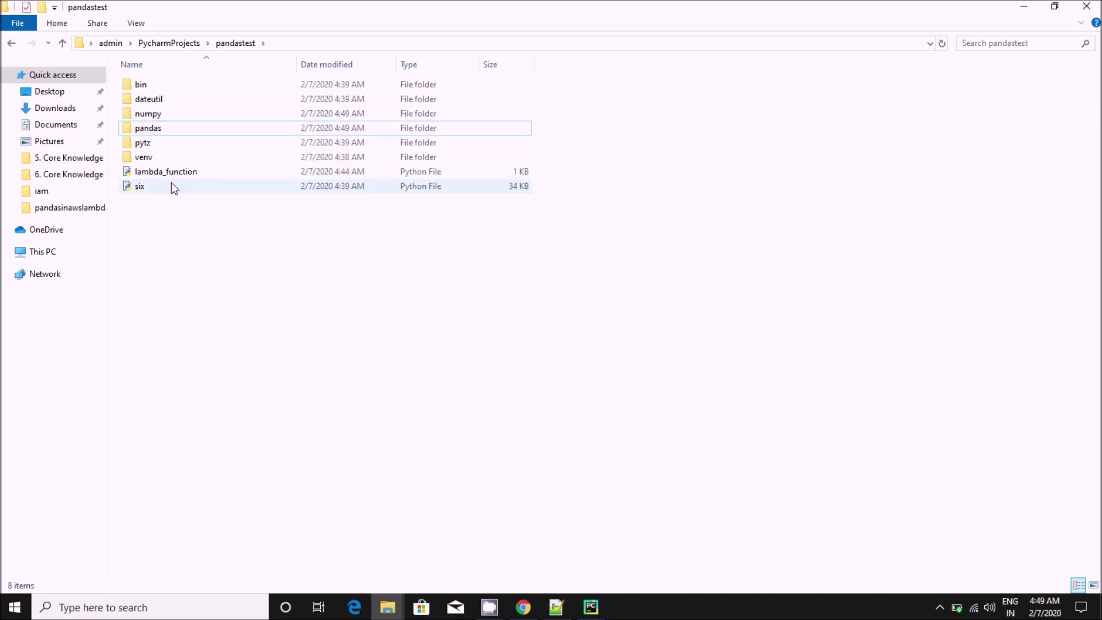
{"action": "left_click", "coordinate": [141, 83]}
- Send all eight items, bin through six, to a compressed zipped folder
{"action": "left_click", "coordinate": [140, 186], "text": "shift"}
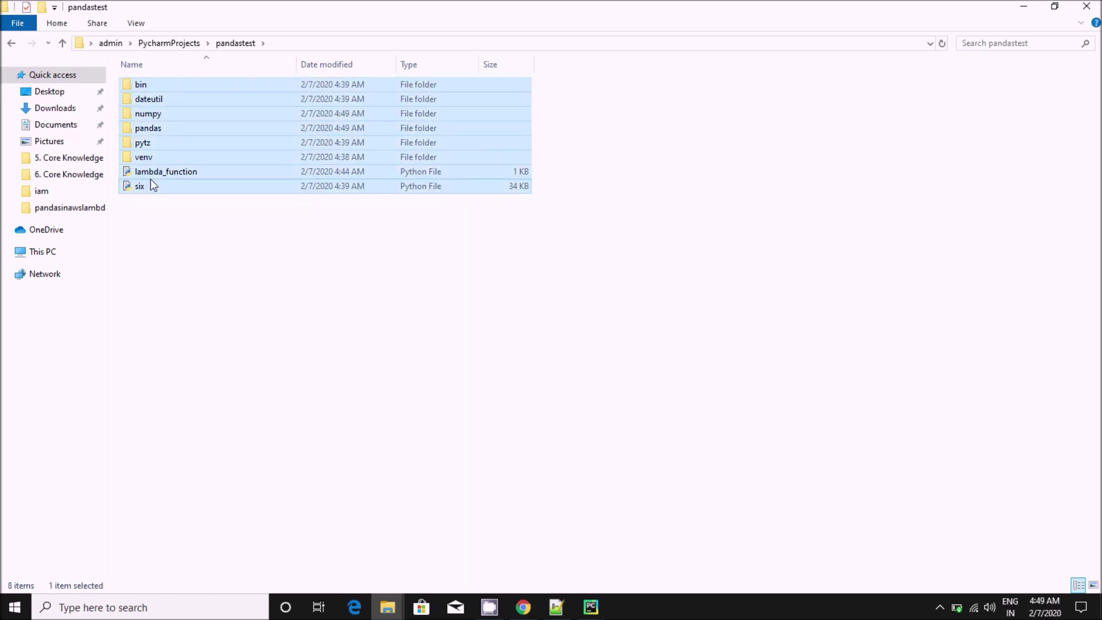
{"action": "right_click", "coordinate": [151, 186]}
{"action": "mouse_move", "coordinate": [188, 305]}
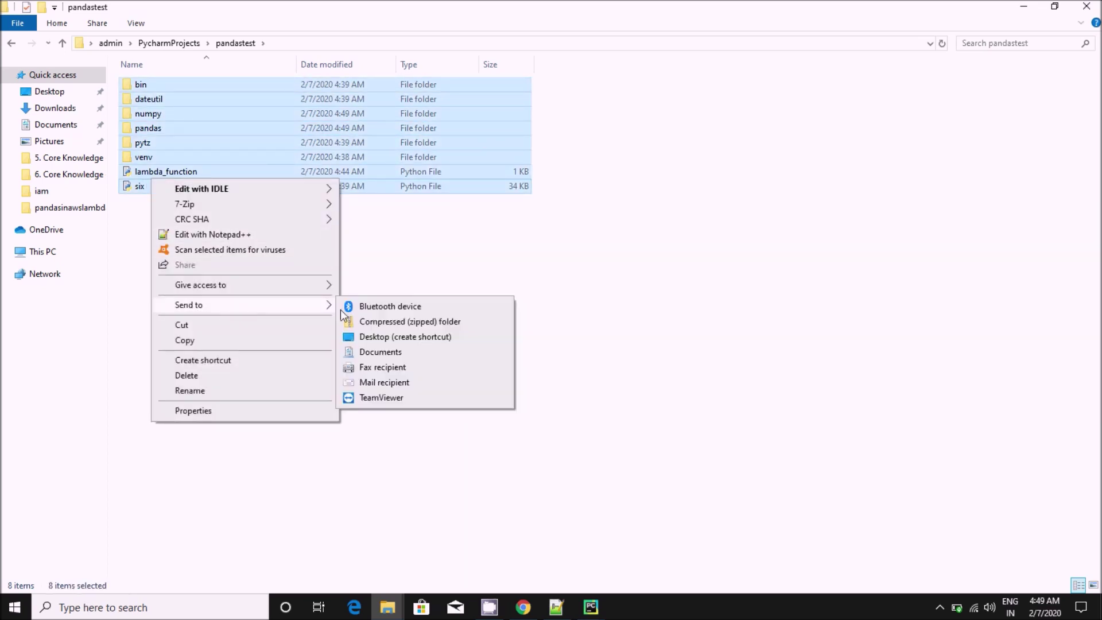
{"action": "left_click", "coordinate": [375, 323]}
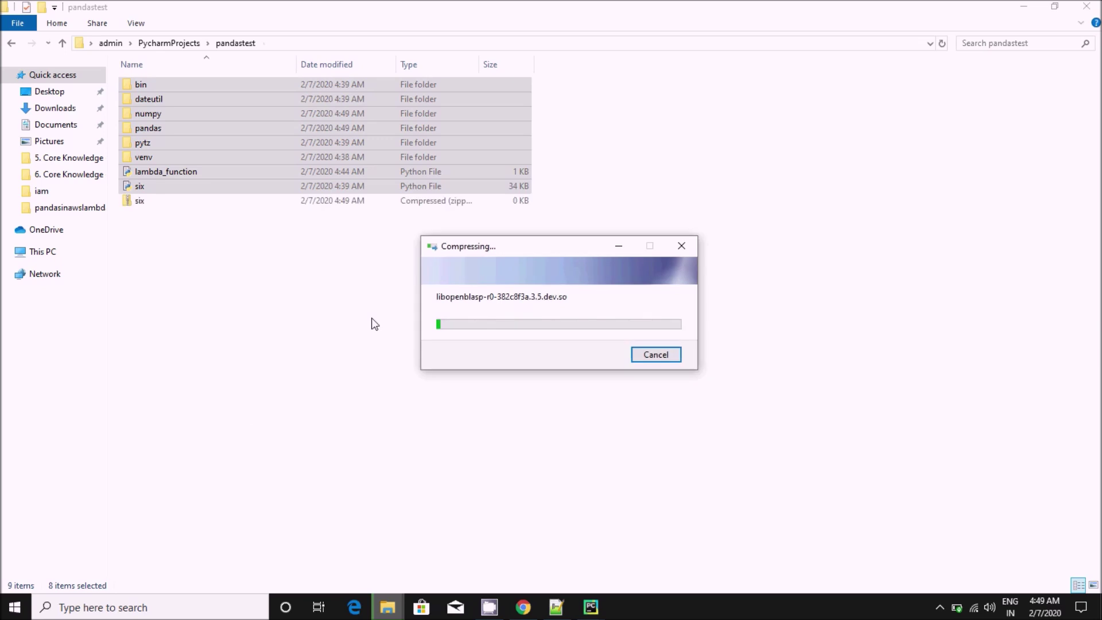
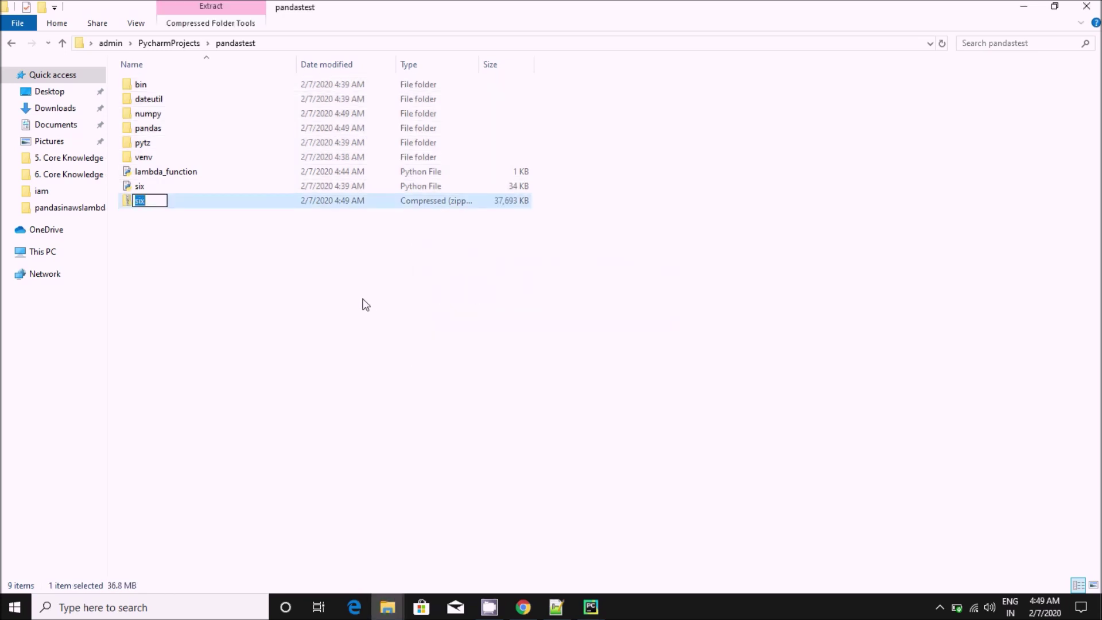
{"action": "type", "text": "archi"}
{"action": "type", "text": "ve"}
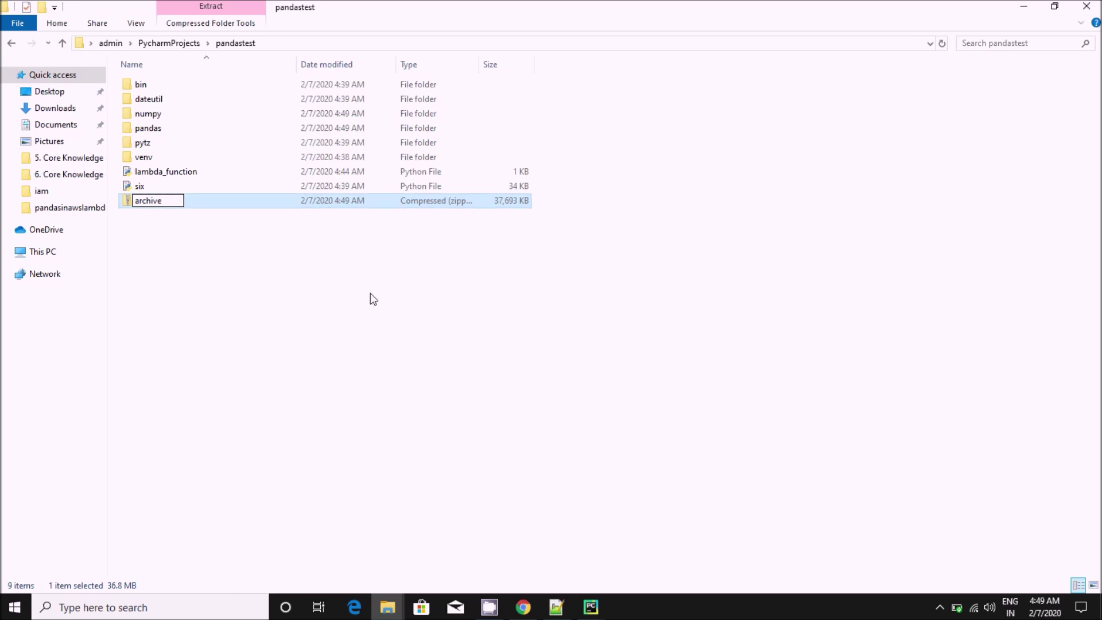
- Commit 'archive' as the new name of the 36.8 MB pandastest zip file
{"action": "left_click", "coordinate": [370, 297]}
- Upload archive.zip as the pandastestwith36 .zip code package and save the function
{"action": "left_click", "coordinate": [522, 607]}
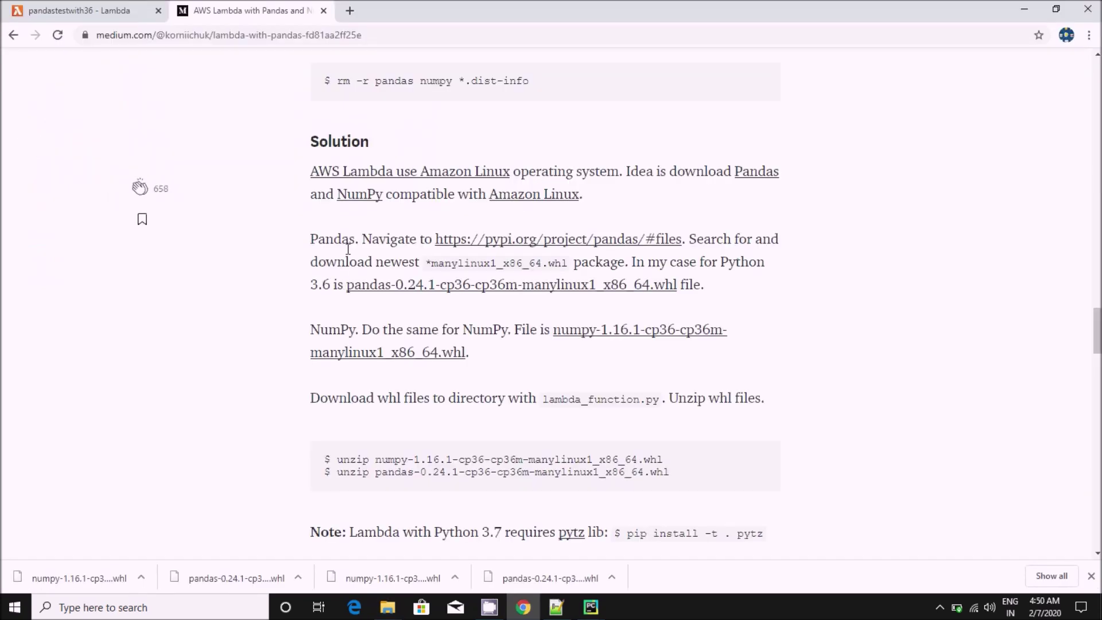
{"action": "left_click", "coordinate": [80, 11]}
{"action": "scroll", "coordinate": [396, 375], "scroll_direction": "down", "scroll_amount": 3}
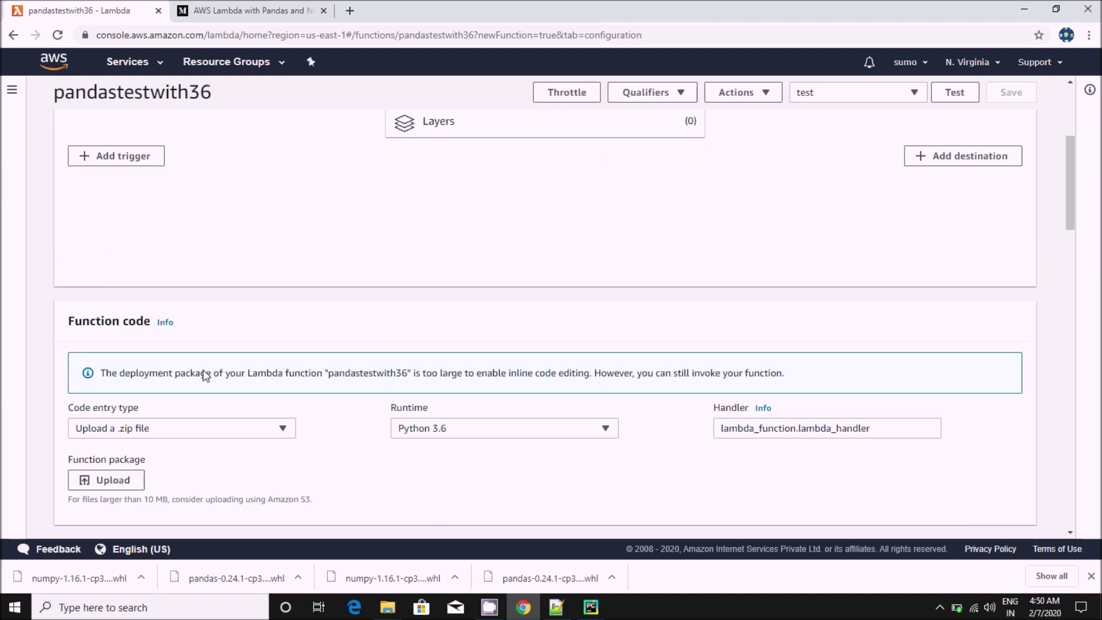
{"action": "scroll", "coordinate": [198, 370], "scroll_direction": "down", "scroll_amount": 3}
{"action": "left_click", "coordinate": [238, 254]}
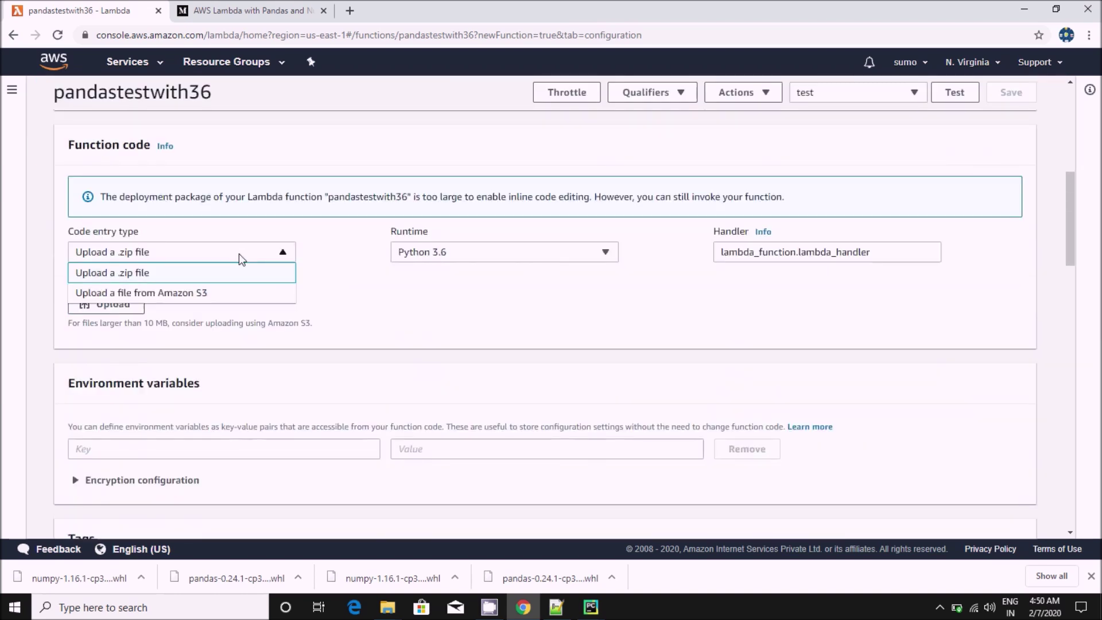
{"action": "left_click", "coordinate": [364, 359]}
{"action": "left_click", "coordinate": [123, 307]}
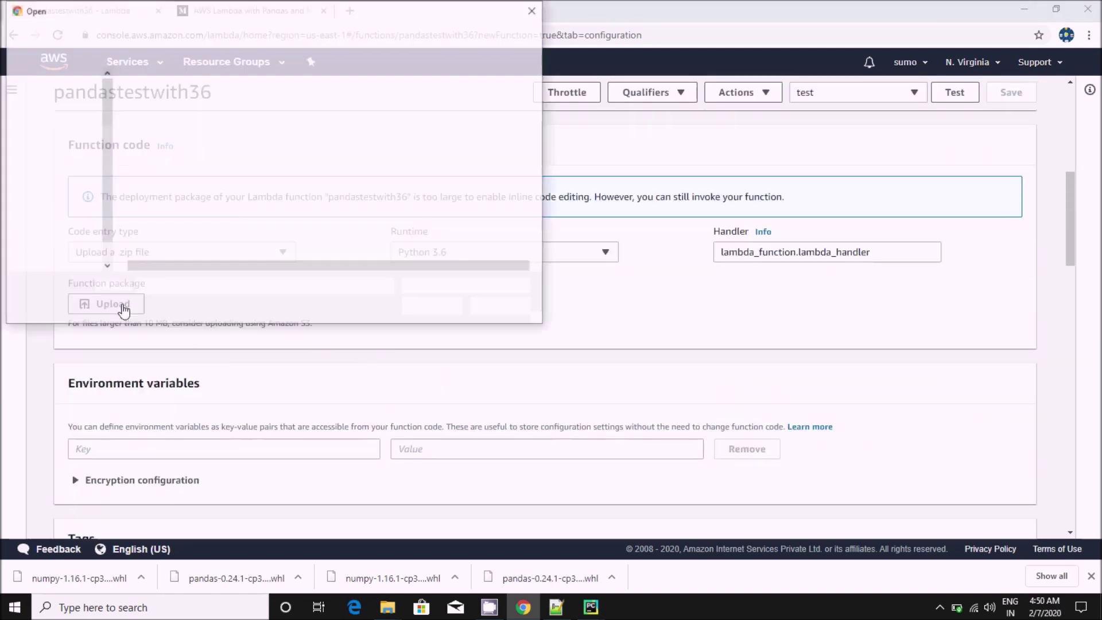
{"action": "left_click", "coordinate": [154, 182]}
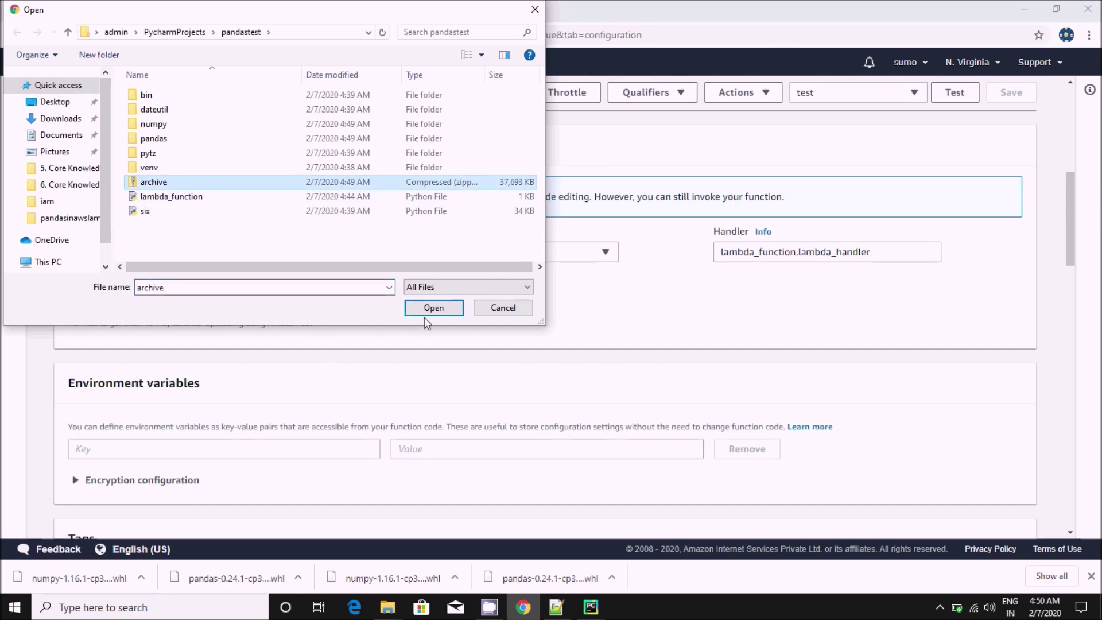
{"action": "left_click", "coordinate": [434, 308]}
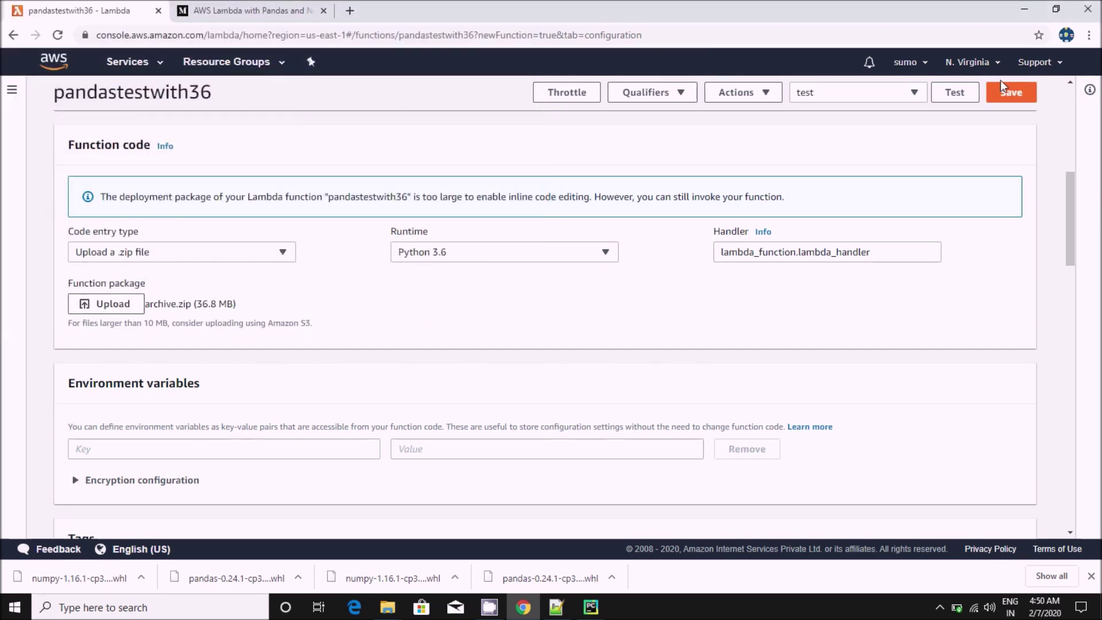
{"action": "left_click", "coordinate": [1012, 92]}
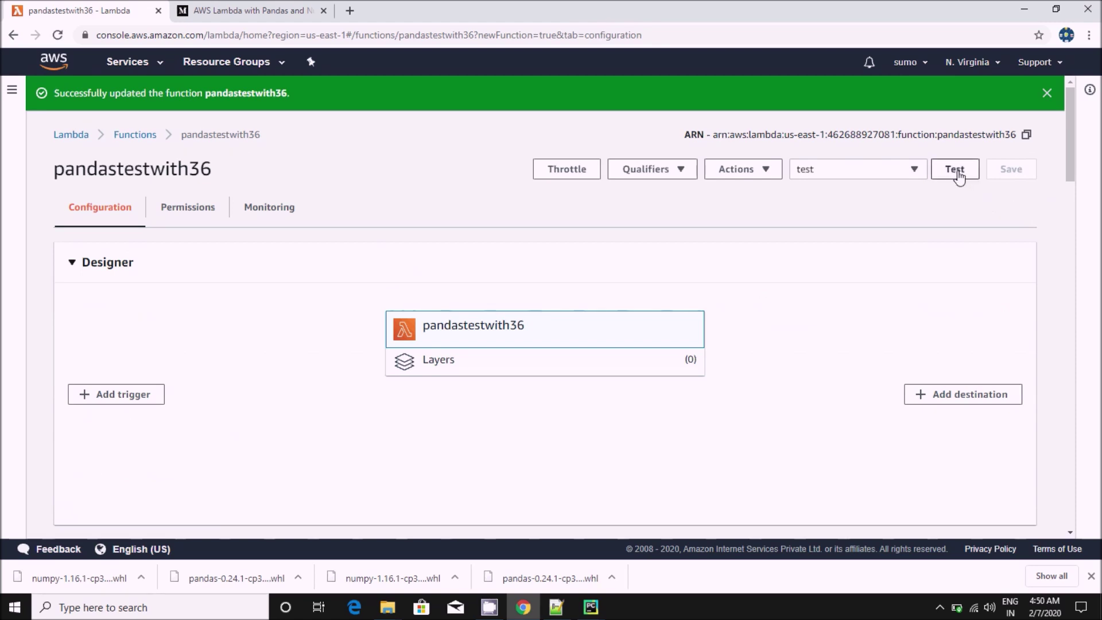
- Test pandastestwith36 and highlight the INSTALLED VERSIONS log showing pandas 0.24.1 on Python 3.6.10
{"action": "left_click", "coordinate": [1048, 92]}
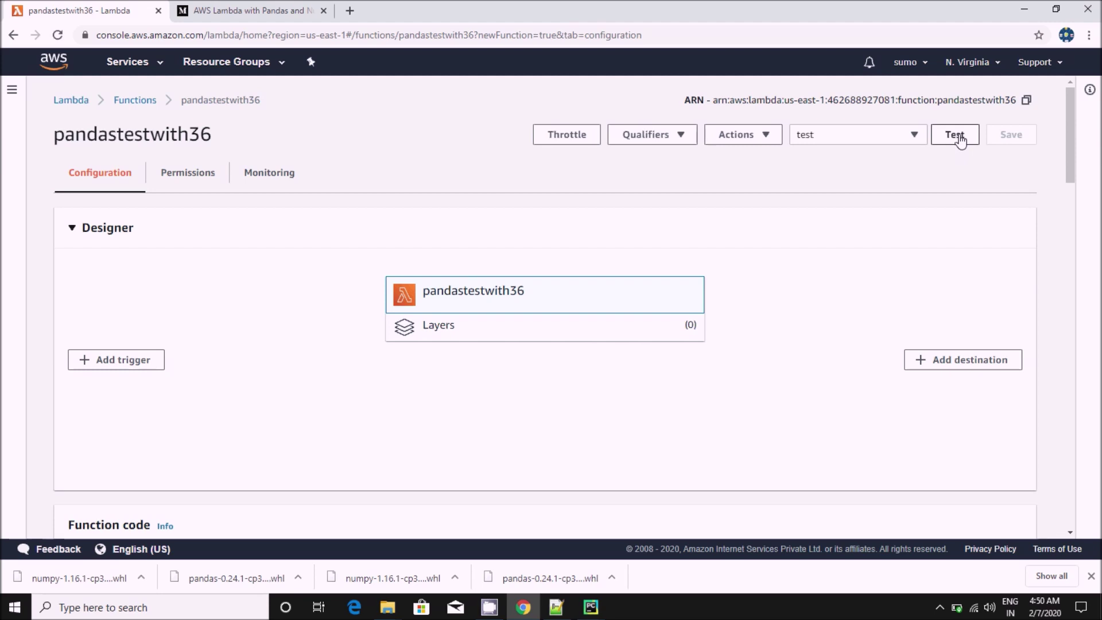
{"action": "left_click", "coordinate": [955, 135]}
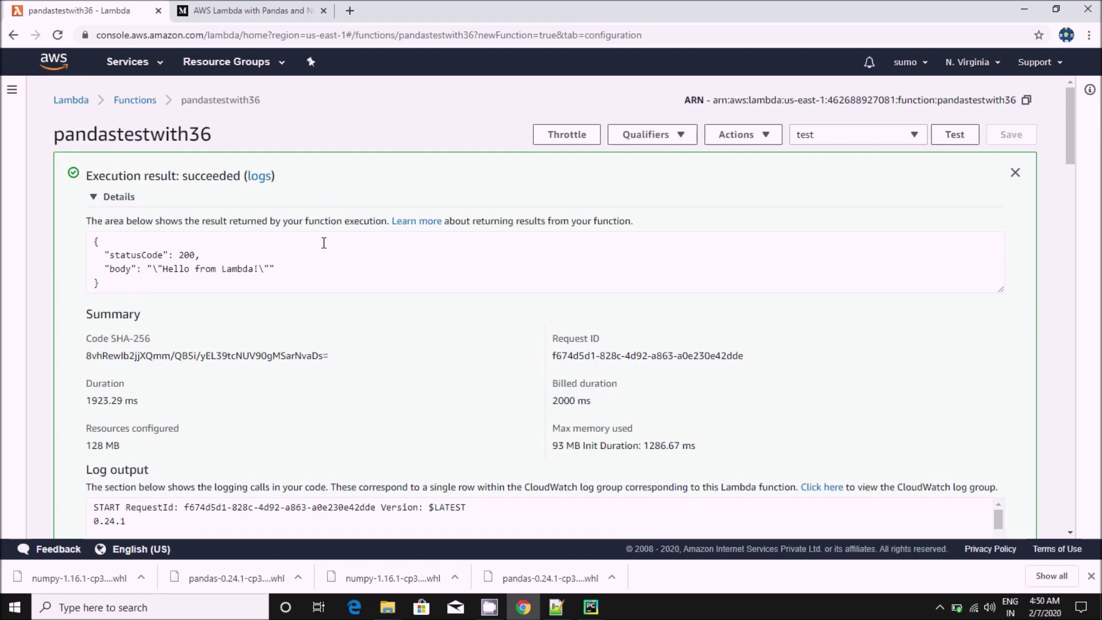
{"action": "scroll", "coordinate": [325, 243], "scroll_direction": "down", "scroll_amount": 2}
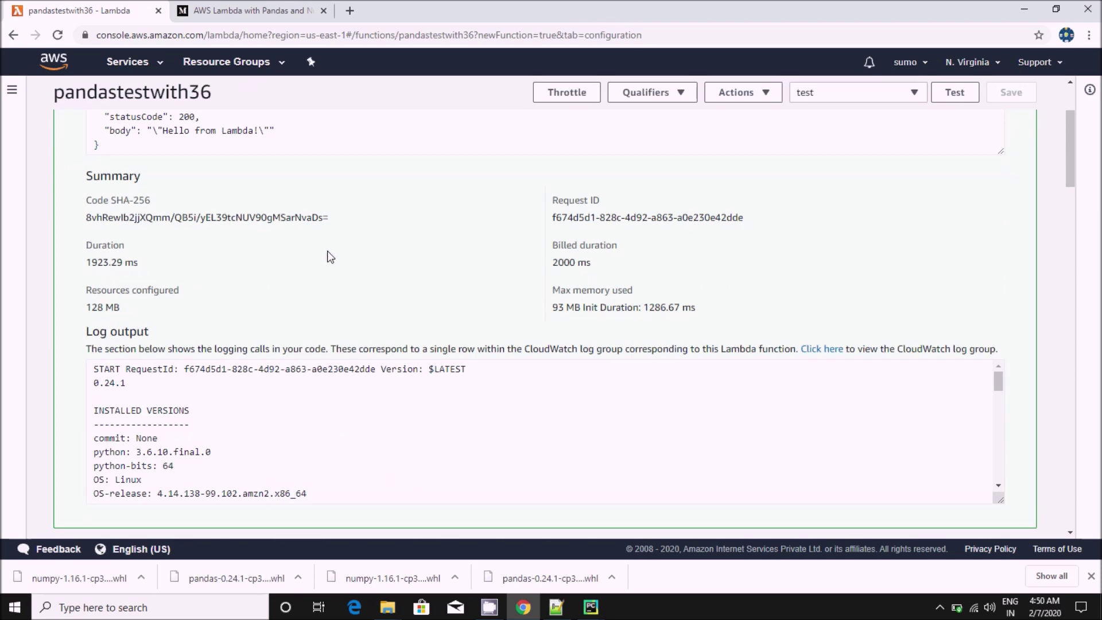
{"action": "scroll", "coordinate": [326, 255], "scroll_direction": "down", "scroll_amount": 1}
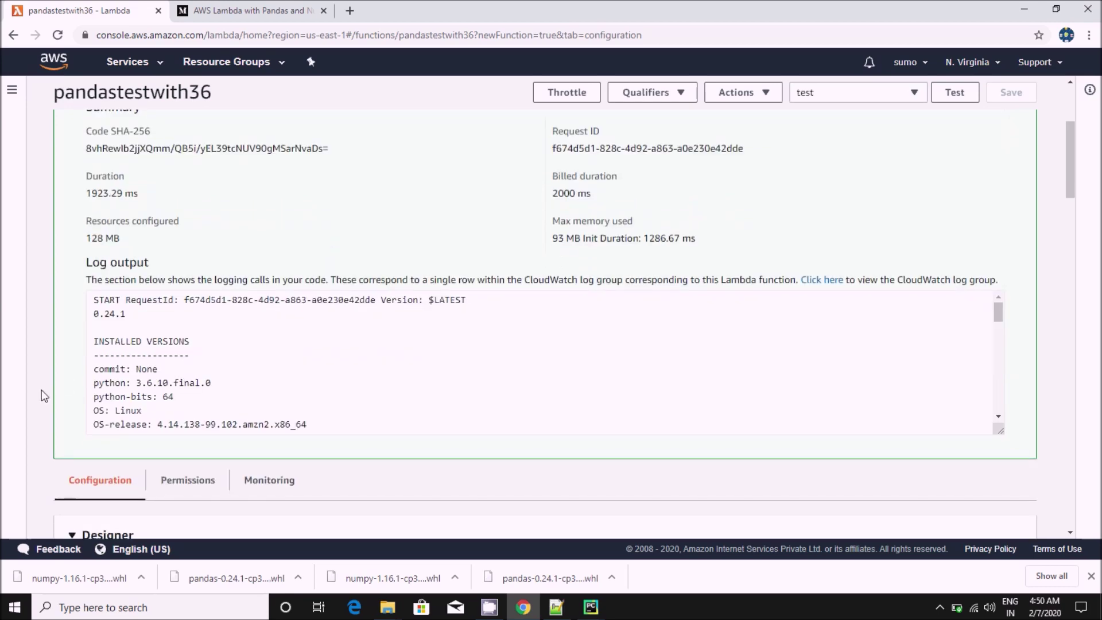
{"action": "scroll", "coordinate": [158, 339], "scroll_direction": "up", "scroll_amount": 3}
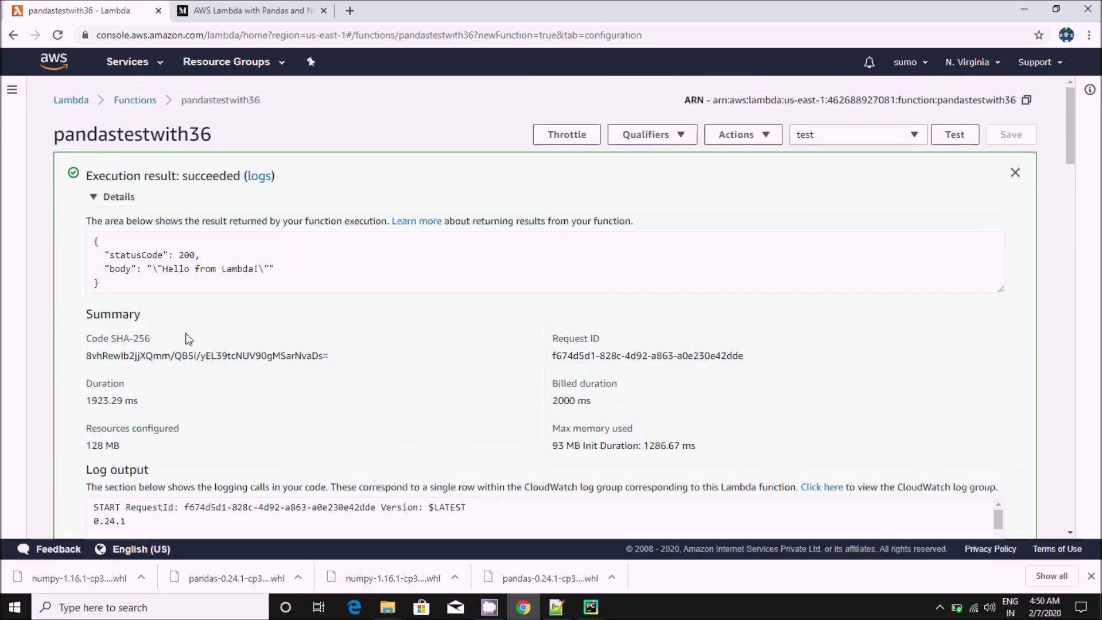
{"action": "scroll", "coordinate": [170, 333], "scroll_direction": "down", "scroll_amount": 1}
{"action": "scroll", "coordinate": [170, 333], "scroll_direction": "up", "scroll_amount": 1}
{"action": "left_click_drag", "start_coordinate": [109, 256], "coordinate": [147, 284]}
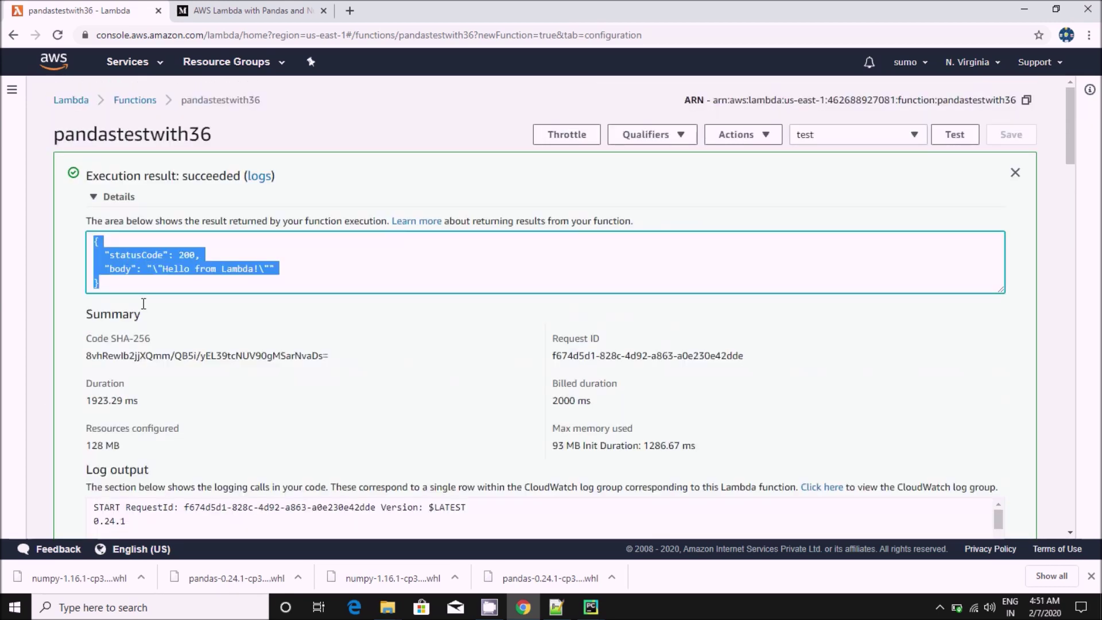
{"action": "scroll", "coordinate": [154, 353], "scroll_direction": "down", "scroll_amount": 3}
{"action": "mouse_move", "coordinate": [93, 314]}
{"action": "left_mouse_down"}
{"action": "mouse_move", "coordinate": [126, 314]}
{"action": "mouse_move", "coordinate": [182, 397]}
{"action": "left_mouse_up"}
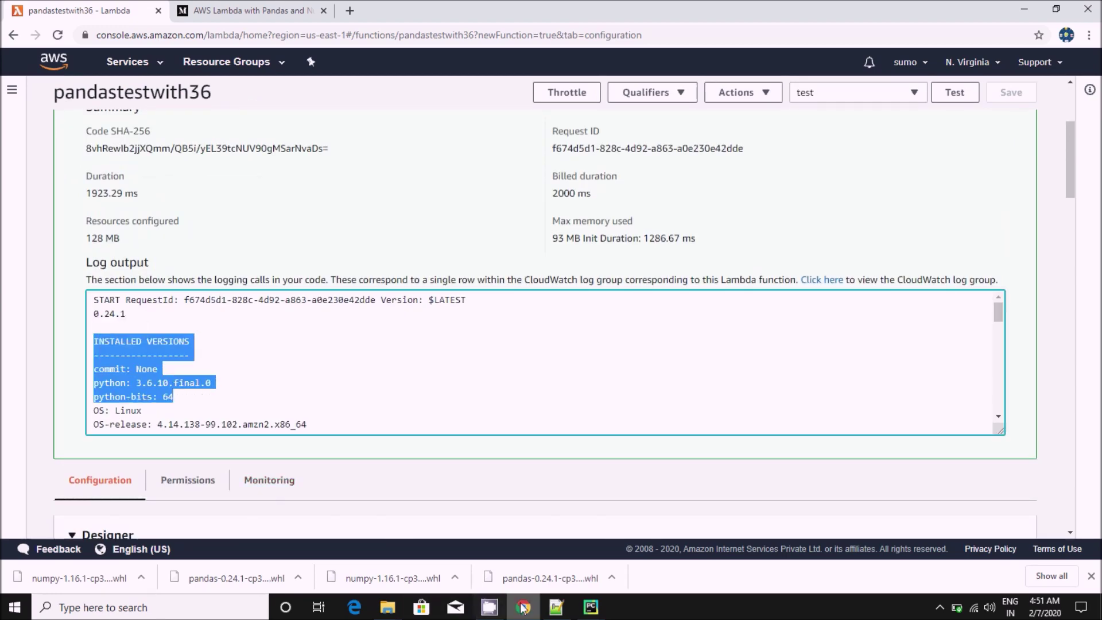
{"action": "left_click", "coordinate": [557, 608]}
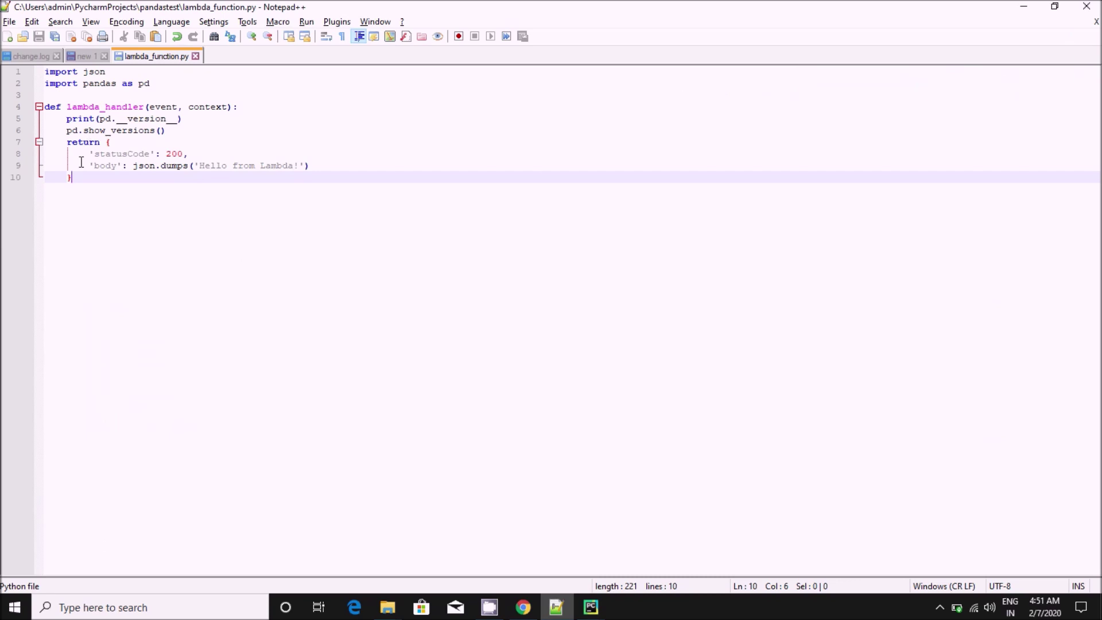
{"action": "left_click_drag", "start_coordinate": [71, 178], "coordinate": [73, 165]}
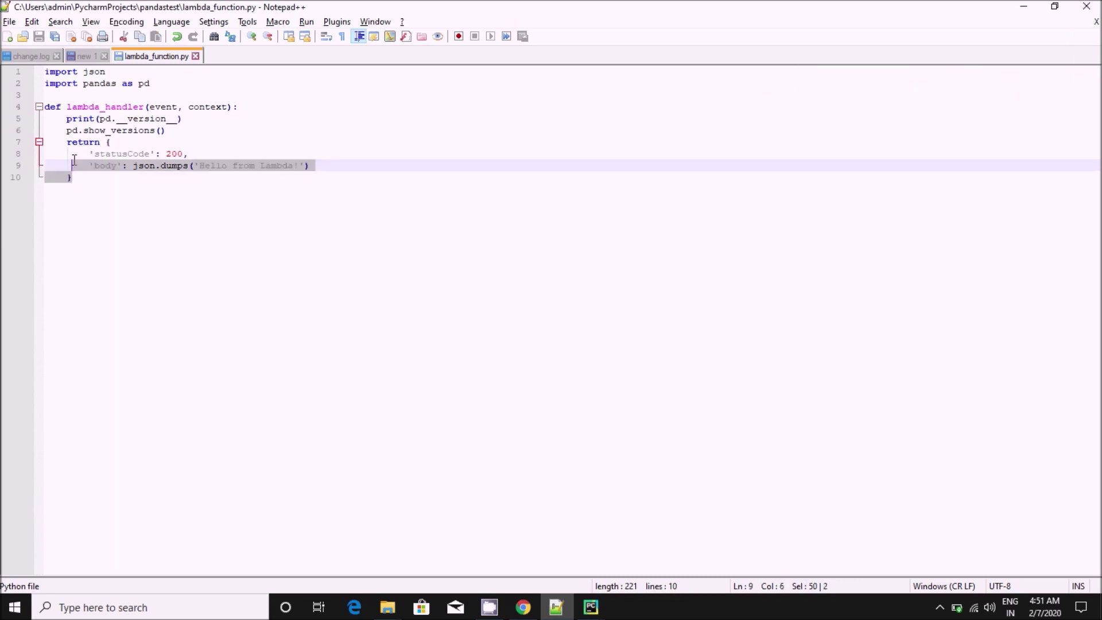
{"action": "left_click", "coordinate": [138, 154]}
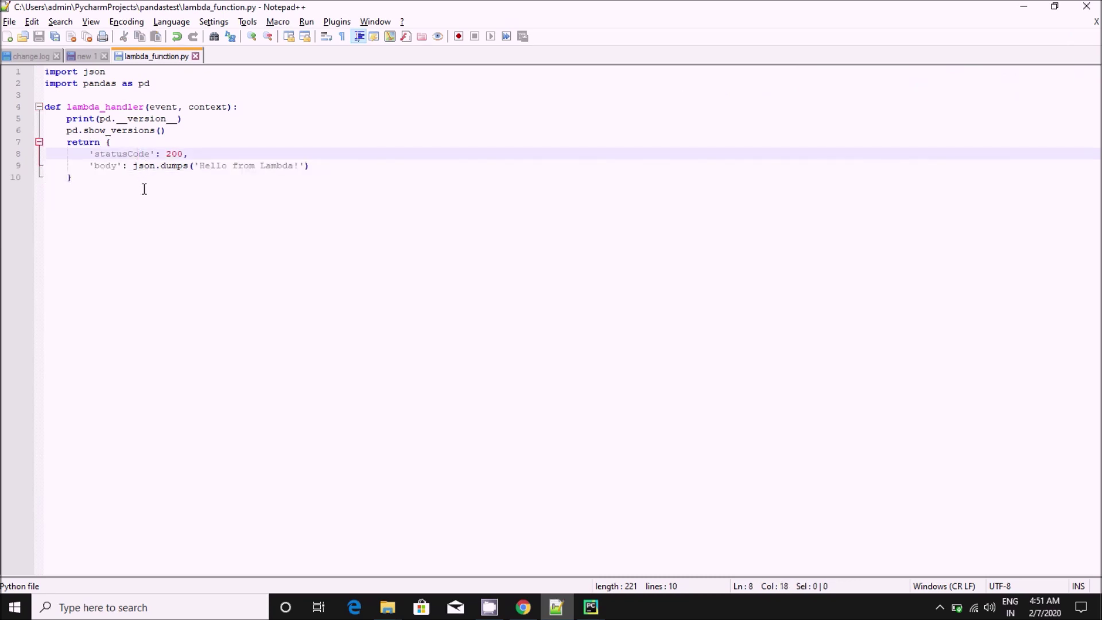
{"action": "key", "text": "alt+Tab"}
{"action": "scroll", "coordinate": [162, 196], "scroll_direction": "up", "scroll_amount": 5}
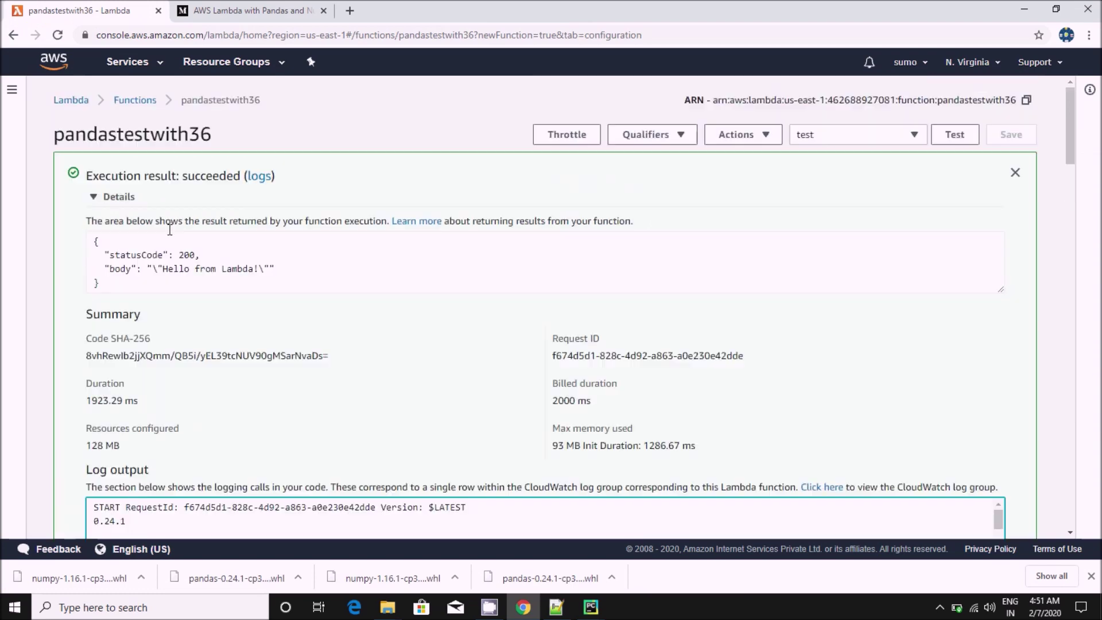
{"action": "key", "text": "alt+Tab"}
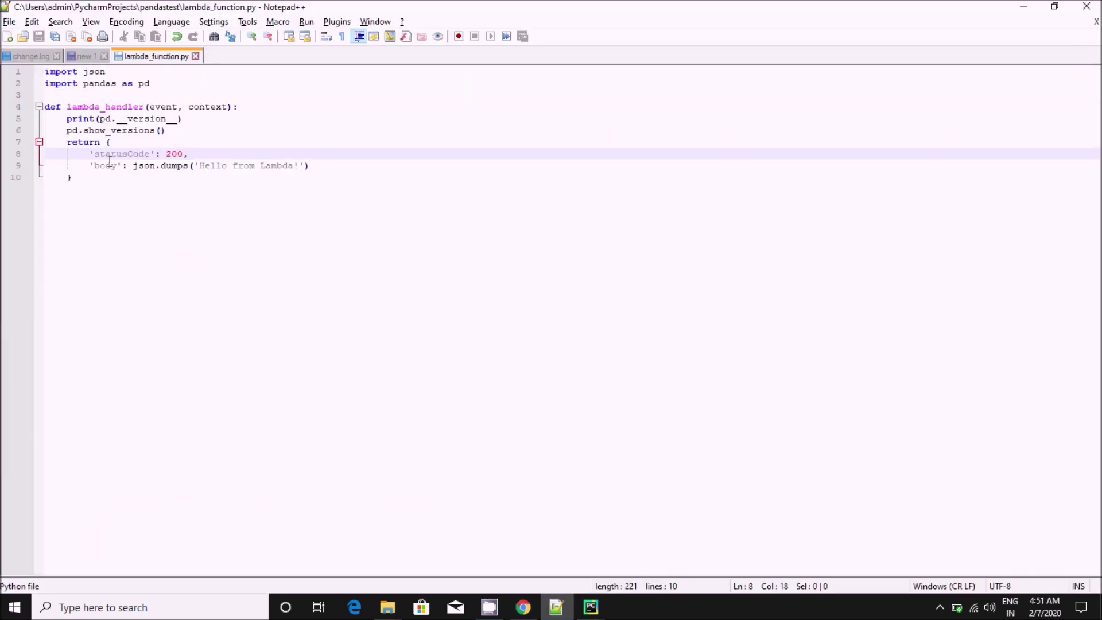
{"action": "left_click", "coordinate": [138, 119]}
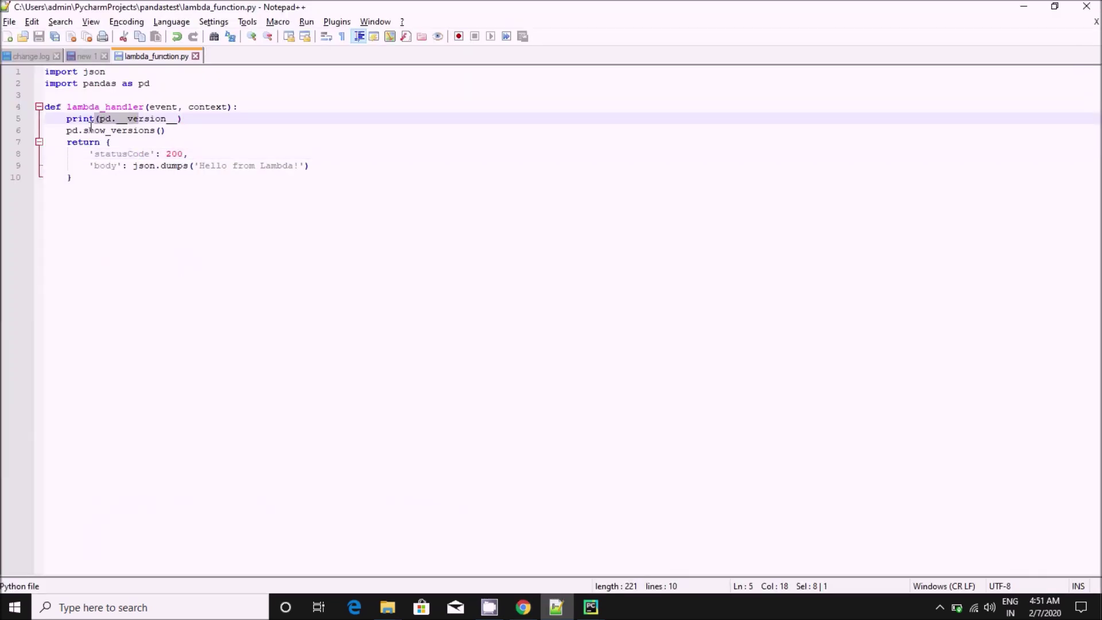
{"action": "mouse_move", "coordinate": [90, 131]}
{"action": "left_mouse_down"}
{"action": "mouse_move", "coordinate": [68, 131]}
{"action": "mouse_move", "coordinate": [110, 130]}
{"action": "left_mouse_up"}
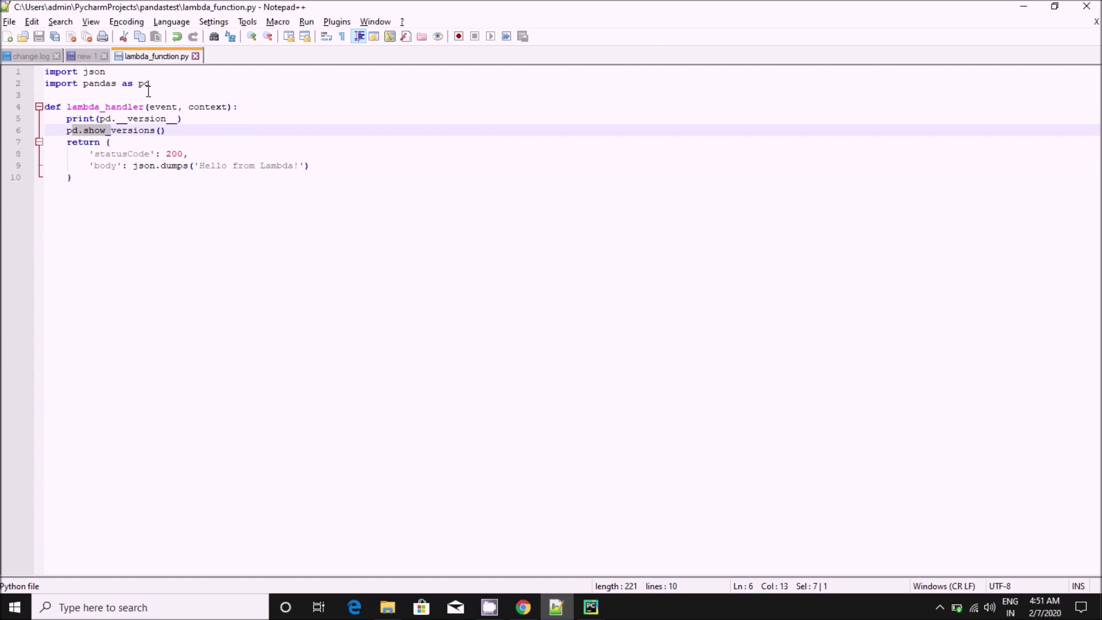
{"action": "key", "text": "alt+Tab"}
{"action": "scroll", "coordinate": [163, 384], "scroll_direction": "down", "scroll_amount": 3}
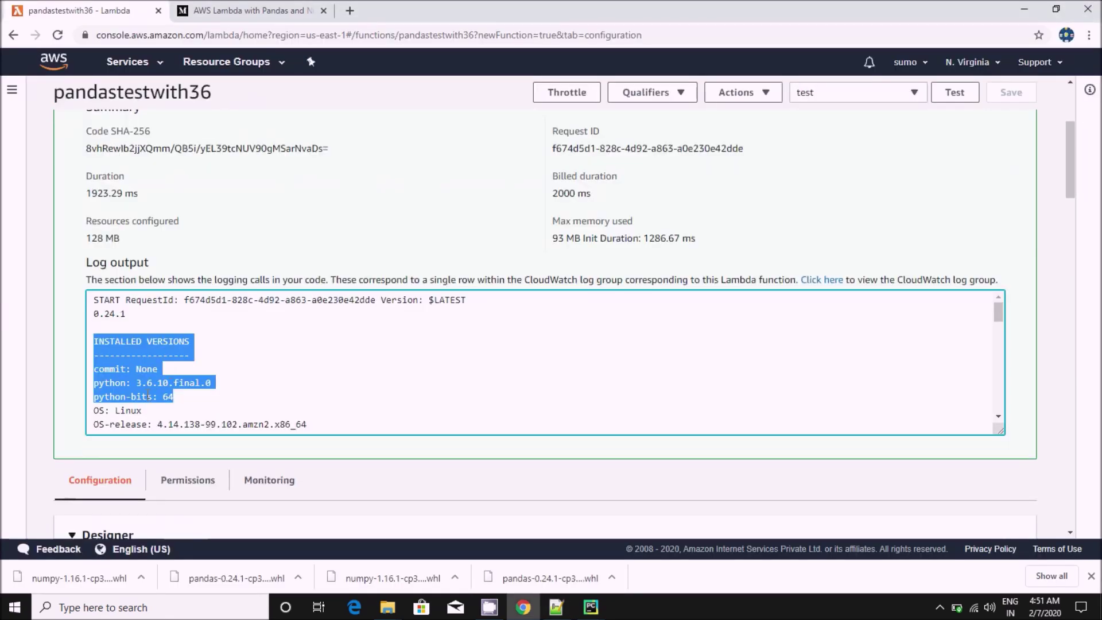
{"action": "left_click", "coordinate": [165, 409]}
{"action": "scroll", "coordinate": [173, 404], "scroll_direction": "down", "scroll_amount": 2}
{"action": "scroll", "coordinate": [172, 396], "scroll_direction": "down", "scroll_amount": 5}
{"action": "scroll", "coordinate": [172, 379], "scroll_direction": "up", "scroll_amount": 5}
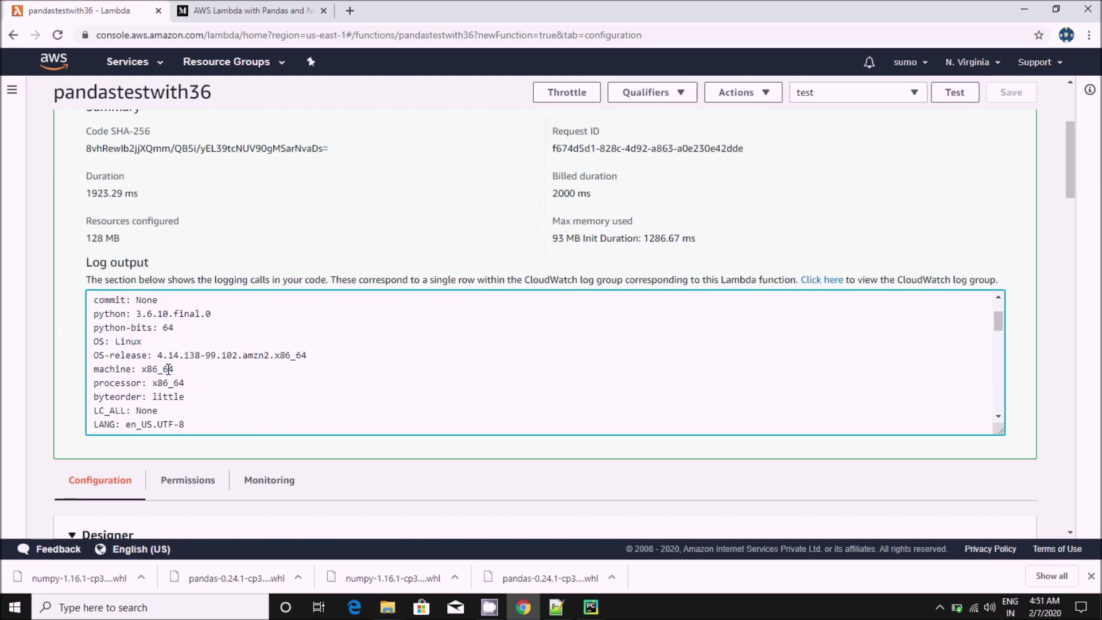
{"action": "scroll", "coordinate": [169, 368], "scroll_direction": "up", "scroll_amount": 2}
{"action": "scroll", "coordinate": [314, 306], "scroll_direction": "up", "scroll_amount": 5}
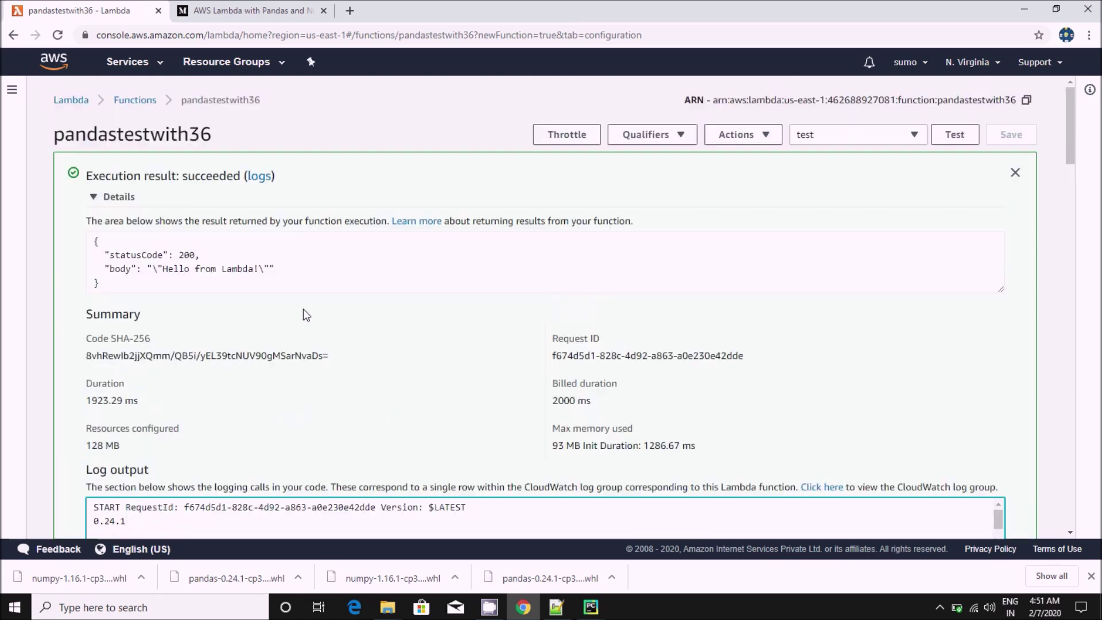